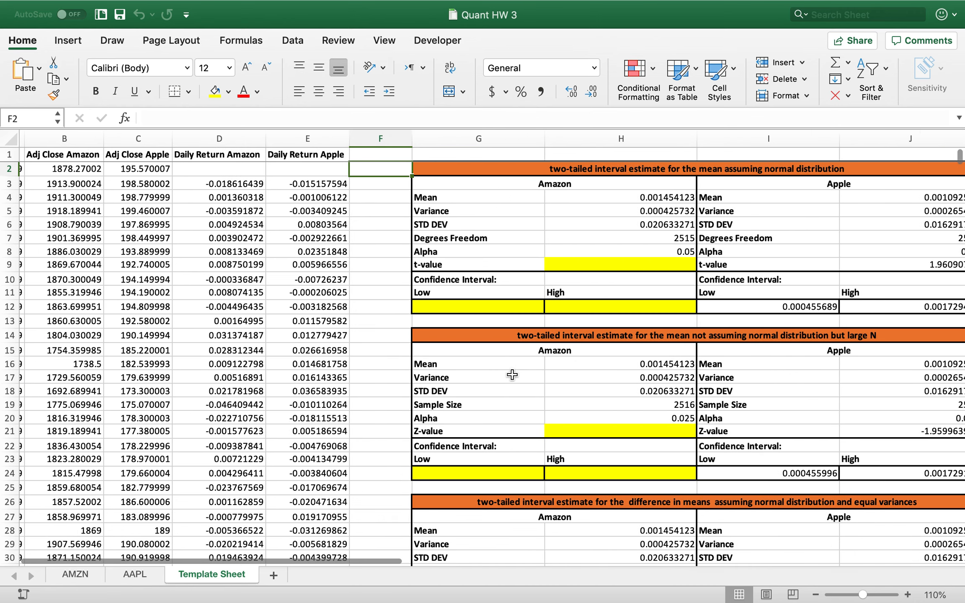
Examine the daily return data, the Amazon and Apple interval-estimate tables, and the confidence-interval formula images beside them.
{"action": "scroll", "coordinate": [542, 247], "scroll_direction": "right", "scroll_amount": 3}
{"action": "scroll", "coordinate": [542, 248], "scroll_direction": "right", "scroll_amount": 3}
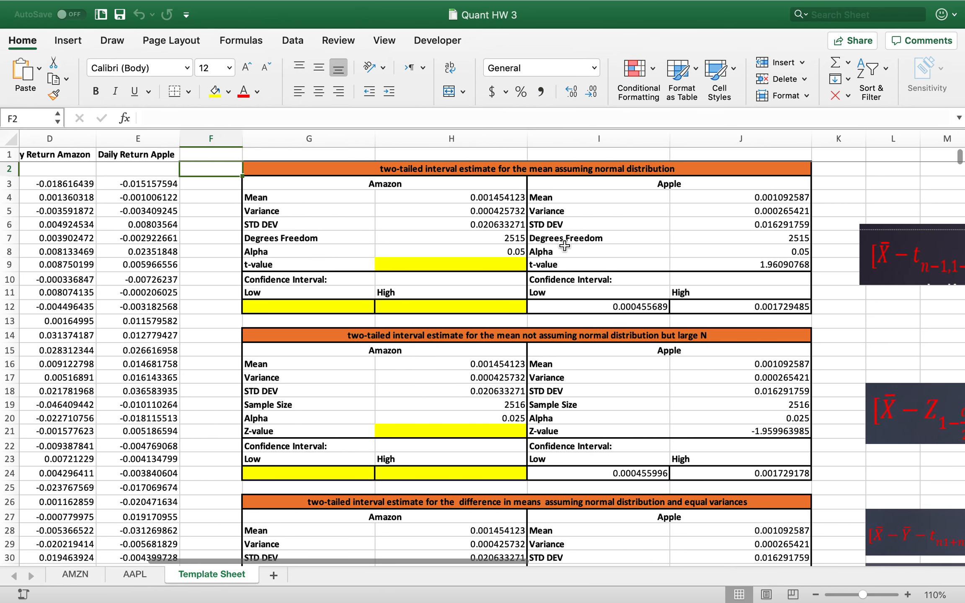
{"action": "left_click", "coordinate": [425, 267]}
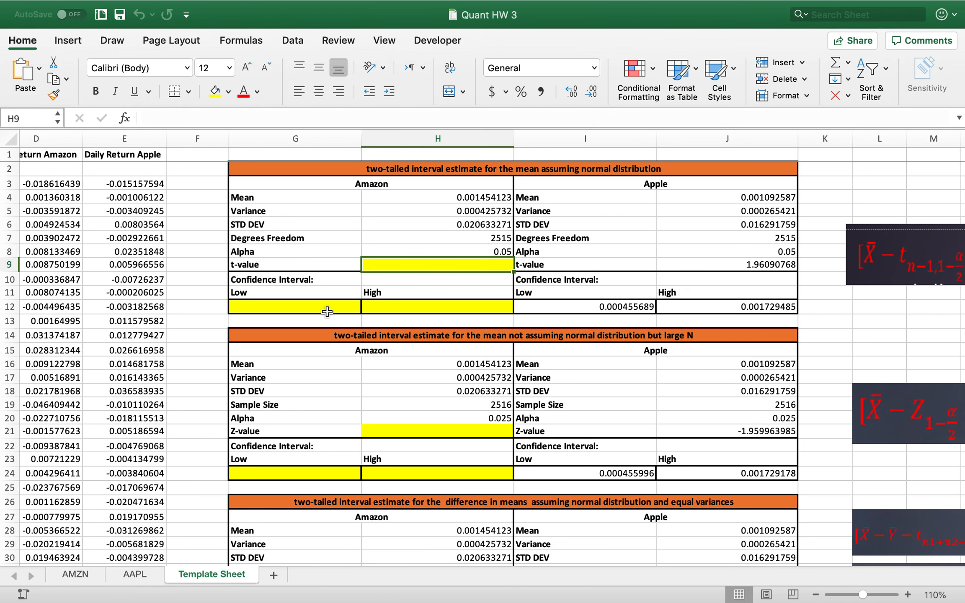
{"action": "scroll", "coordinate": [337, 311], "scroll_direction": "left", "scroll_amount": 5}
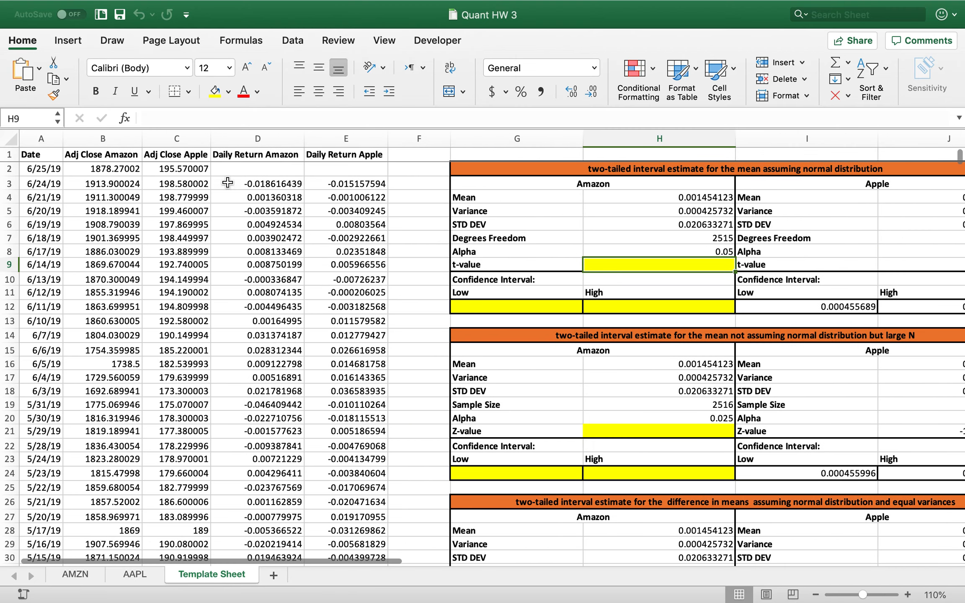
{"action": "scroll", "coordinate": [337, 191], "scroll_direction": "right", "scroll_amount": 5}
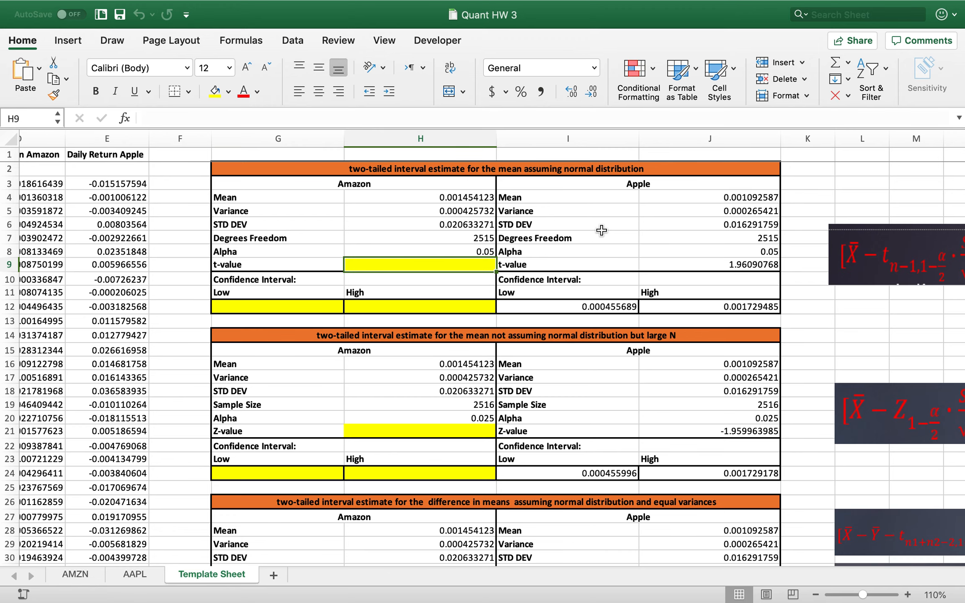
{"action": "scroll", "coordinate": [602, 229], "scroll_direction": "right", "scroll_amount": 2}
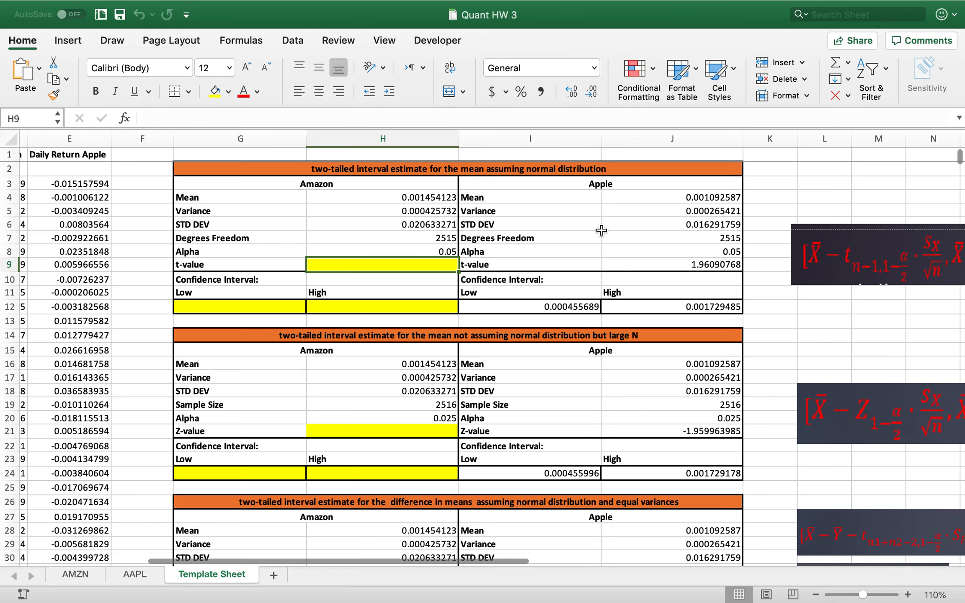
{"action": "scroll", "coordinate": [601, 230], "scroll_direction": "right", "scroll_amount": 5}
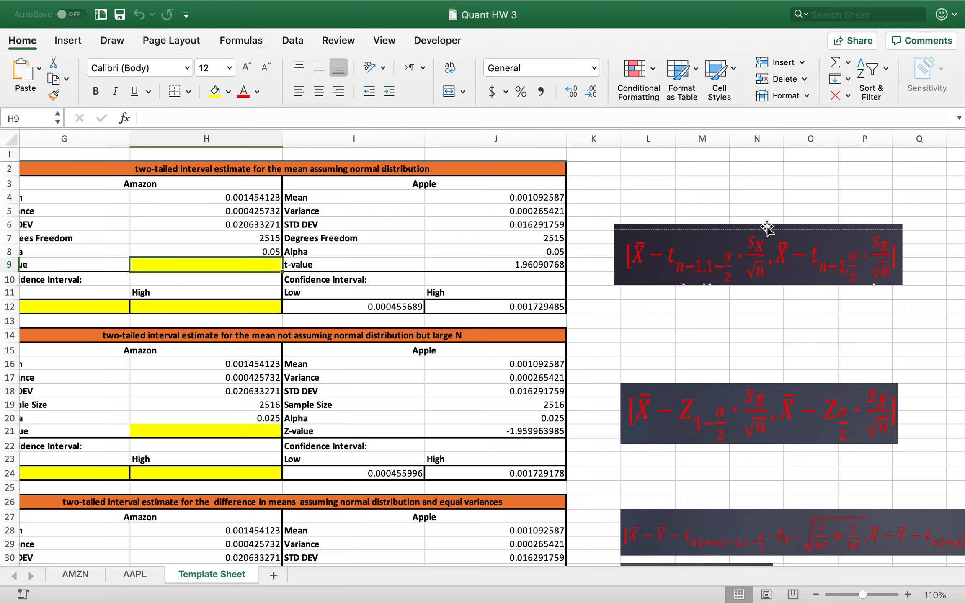
{"action": "scroll", "coordinate": [580, 222], "scroll_direction": "left", "scroll_amount": 3}
{"action": "scroll", "coordinate": [574, 224], "scroll_direction": "left", "scroll_amount": 1}
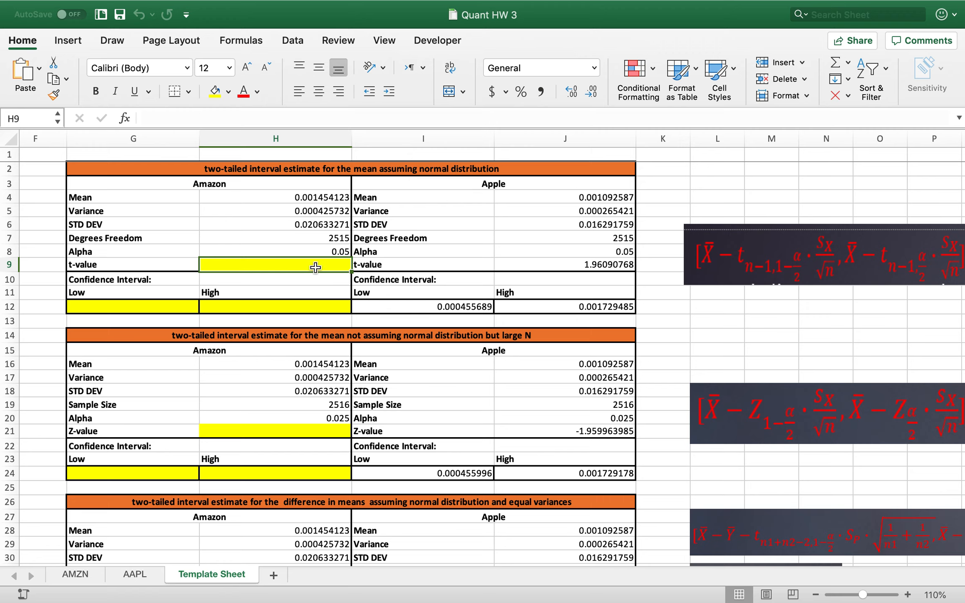
Calculate Amazon's two-tailed t-value in H9 with T.INV.2T, using alpha in H8 and degrees of freedom in H7.
{"action": "left_click", "coordinate": [345, 250]}
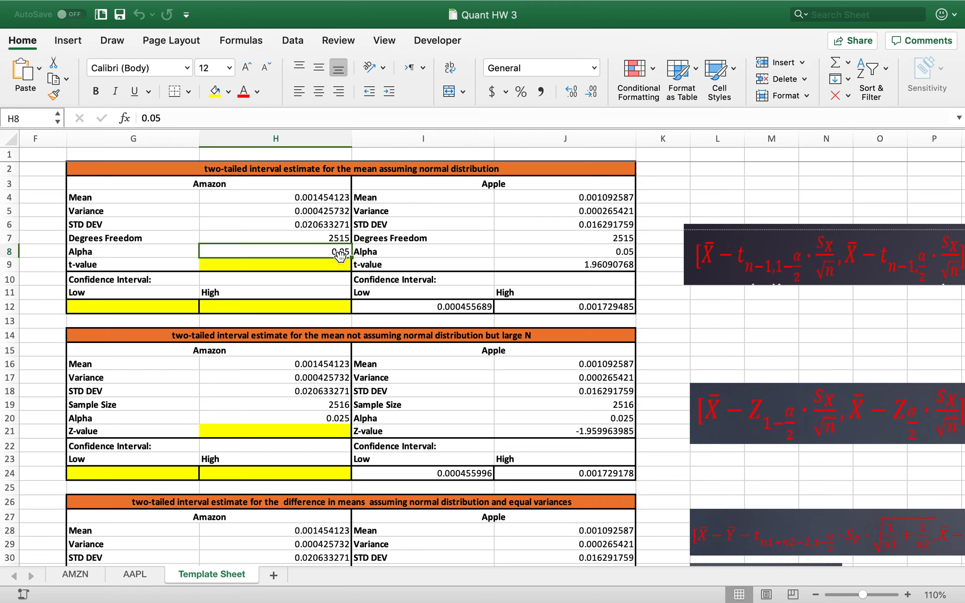
{"action": "left_click", "coordinate": [315, 267]}
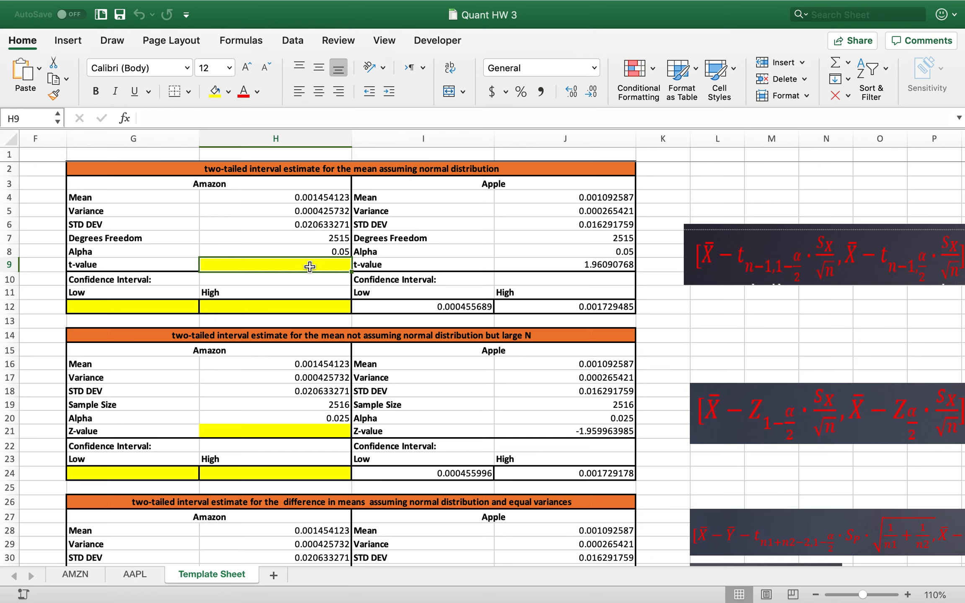
{"action": "type", "text": "="}
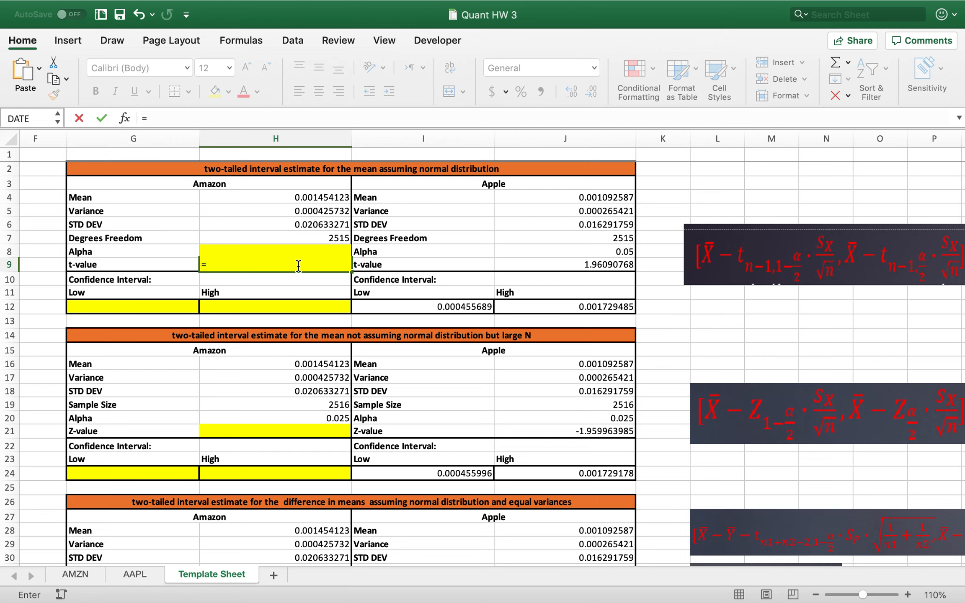
{"action": "type", "text": "t.inv"}
{"action": "double_click", "coordinate": [251, 308]}
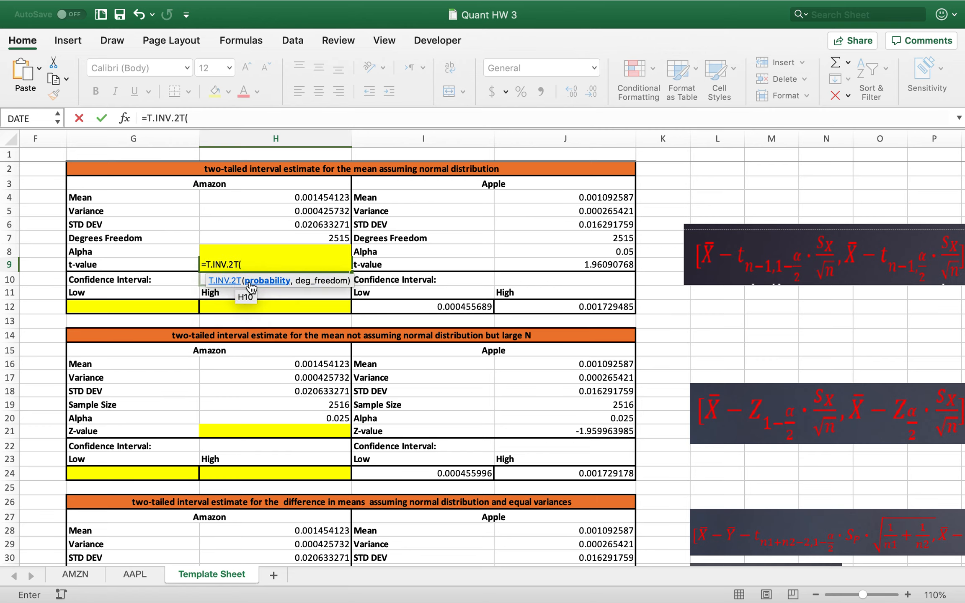
{"action": "left_click", "coordinate": [142, 254]}
{"action": "key", "text": "Right"}
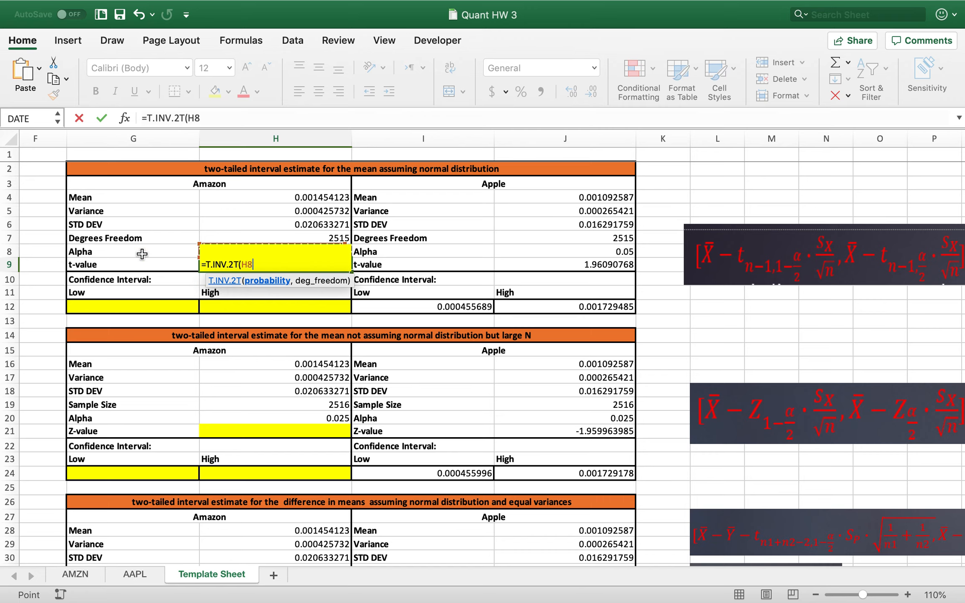
{"action": "type", "text": ","}
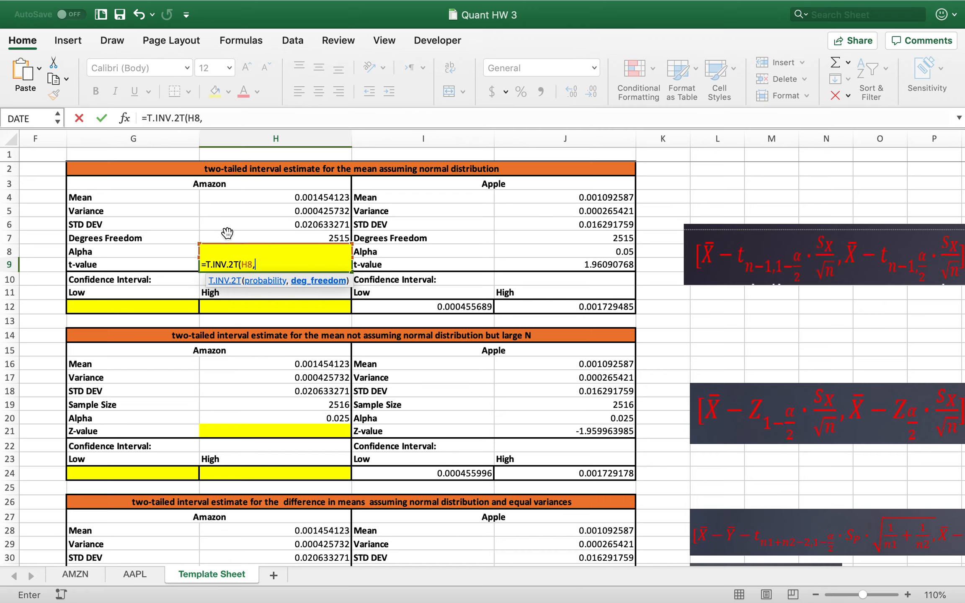
{"action": "left_click", "coordinate": [298, 238]}
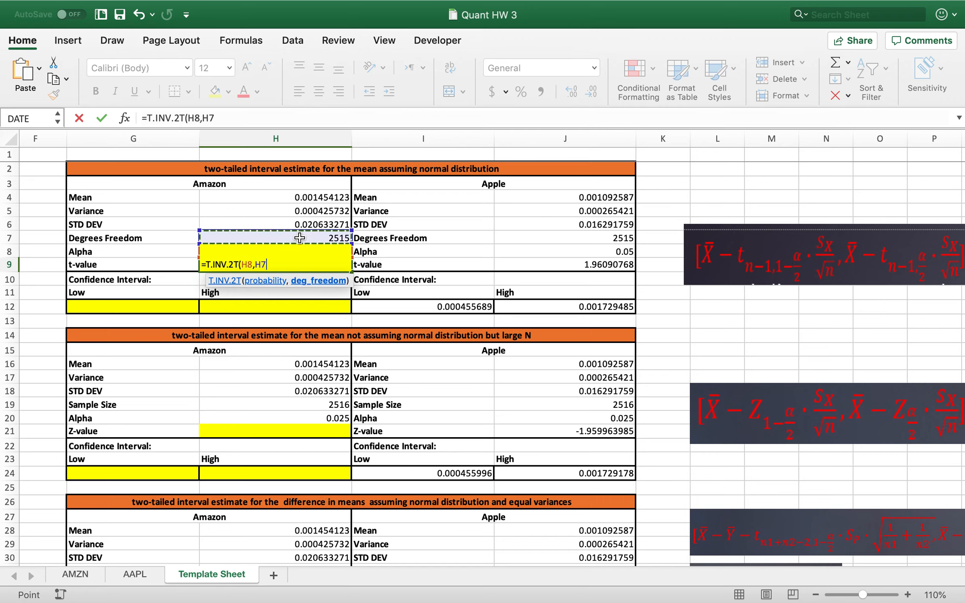
{"action": "key", "text": "Return"}
Inspect the formula behind Amazon's degrees of freedom in H7 without changing it.
{"action": "double_click", "coordinate": [340, 238]}
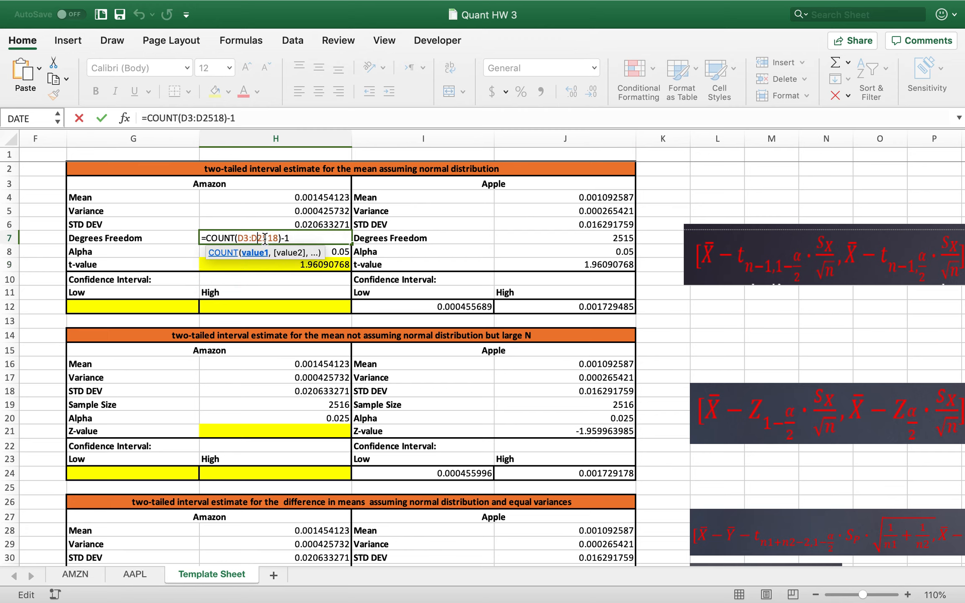
{"action": "left_click", "coordinate": [284, 238]}
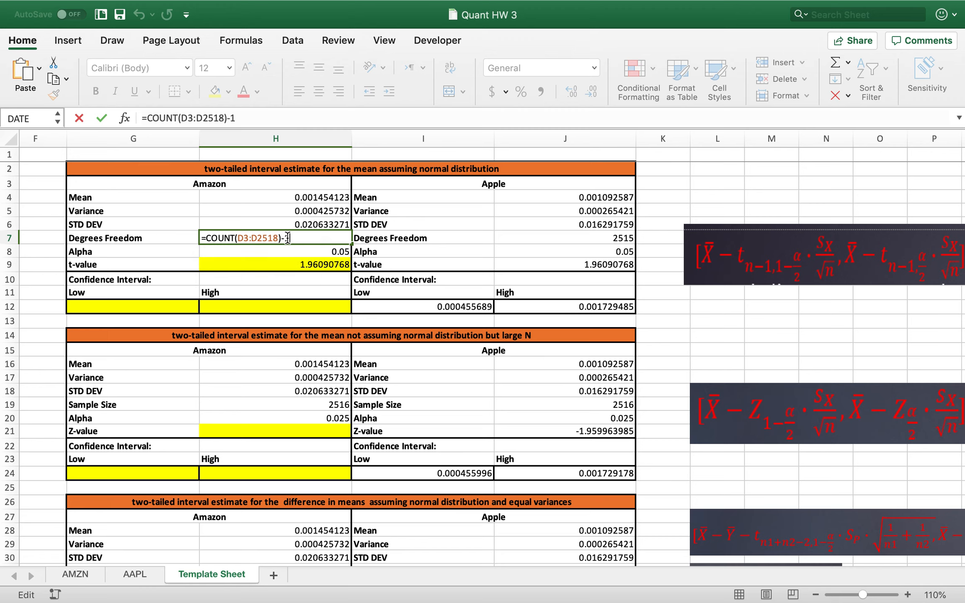
{"action": "key", "text": "Return"}
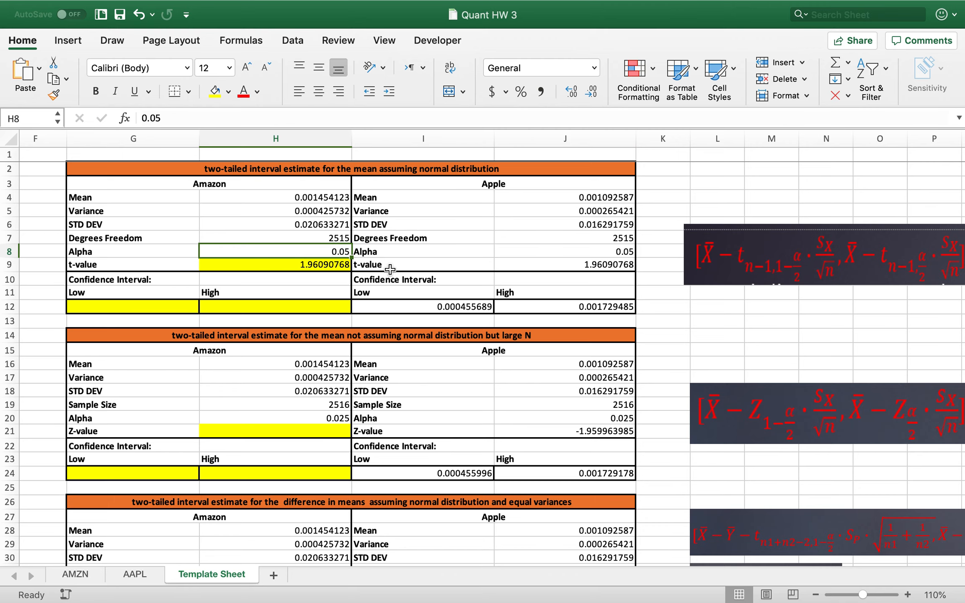
Calculate Amazon's lower confidence limit in G12 with the formula =H4-H9*(H6/SQRT(H7+1)).
{"action": "left_click", "coordinate": [101, 306]}
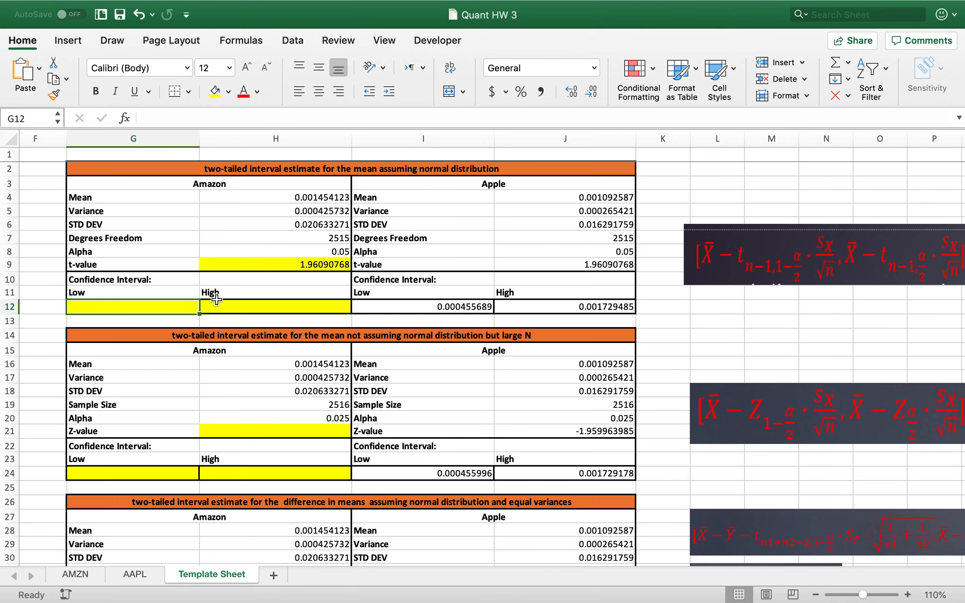
{"action": "scroll", "coordinate": [271, 302], "scroll_direction": "right", "scroll_amount": 2}
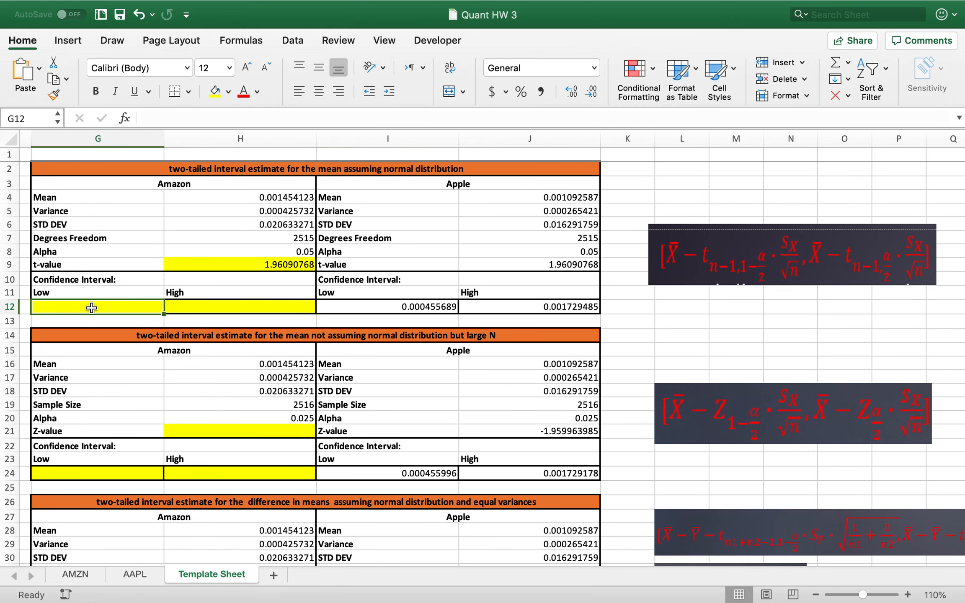
{"action": "type", "text": "="}
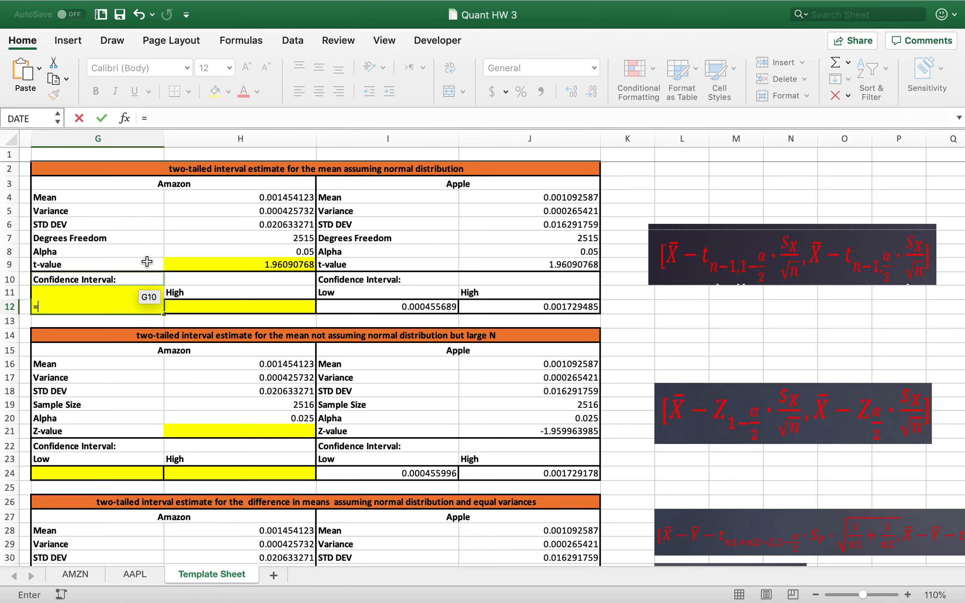
{"action": "left_click", "coordinate": [259, 198]}
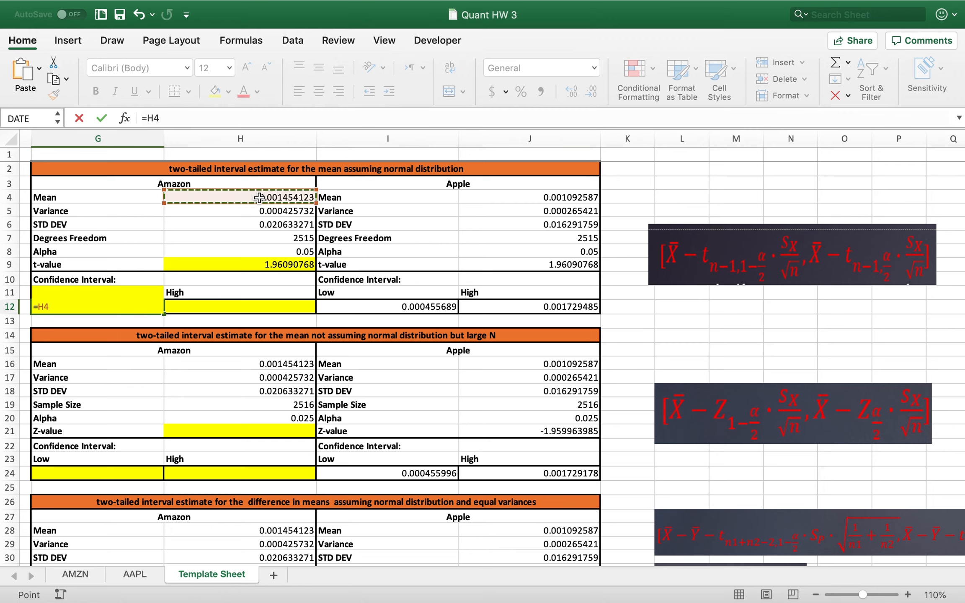
{"action": "type", "text": "-"}
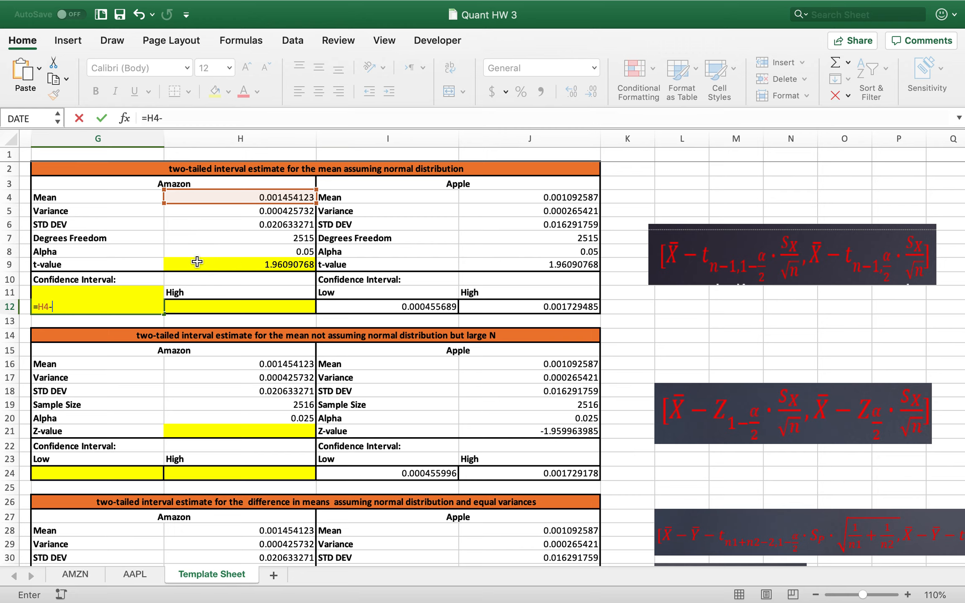
{"action": "left_click", "coordinate": [216, 263]}
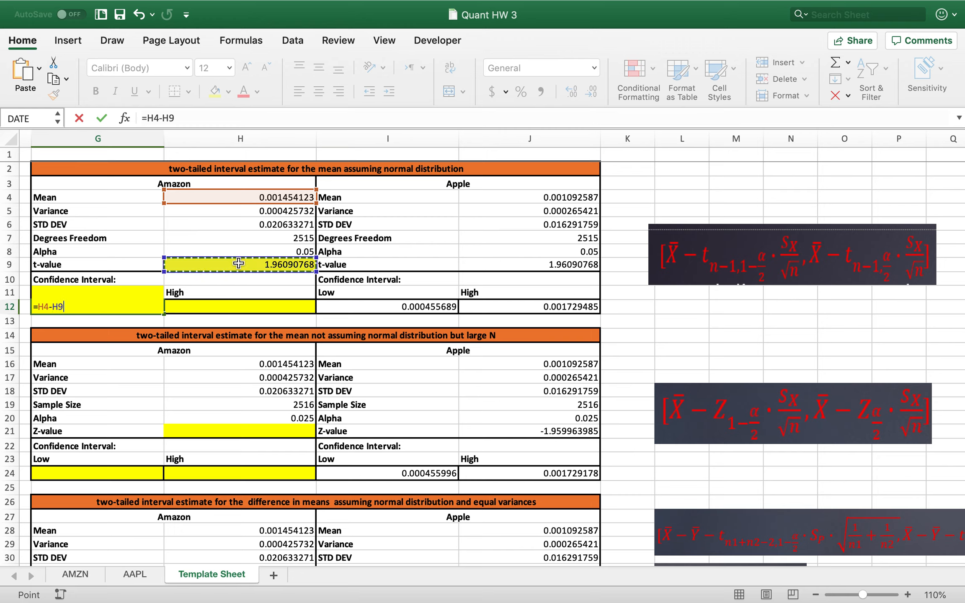
{"action": "type", "text": "*"}
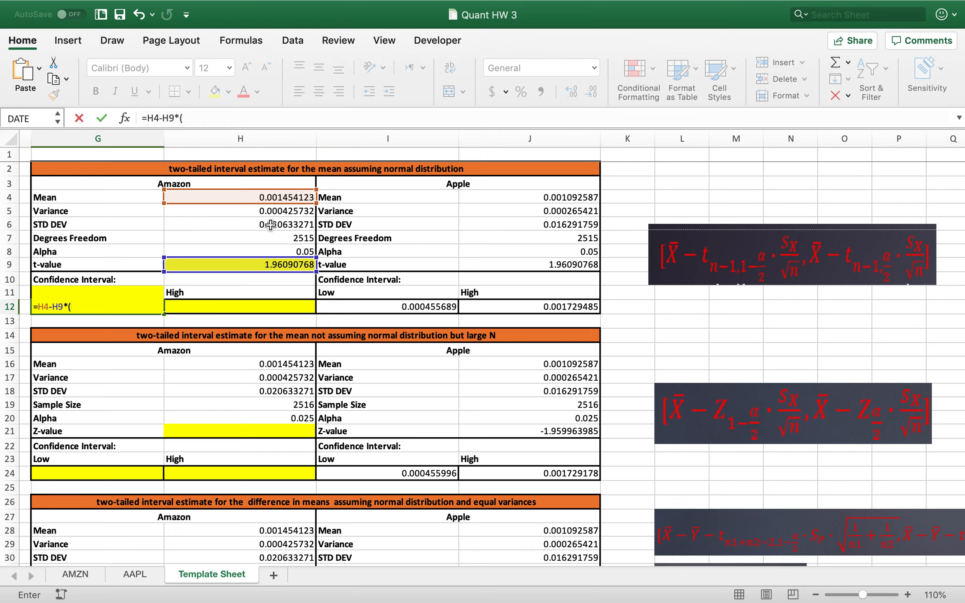
{"action": "left_click", "coordinate": [271, 225]}
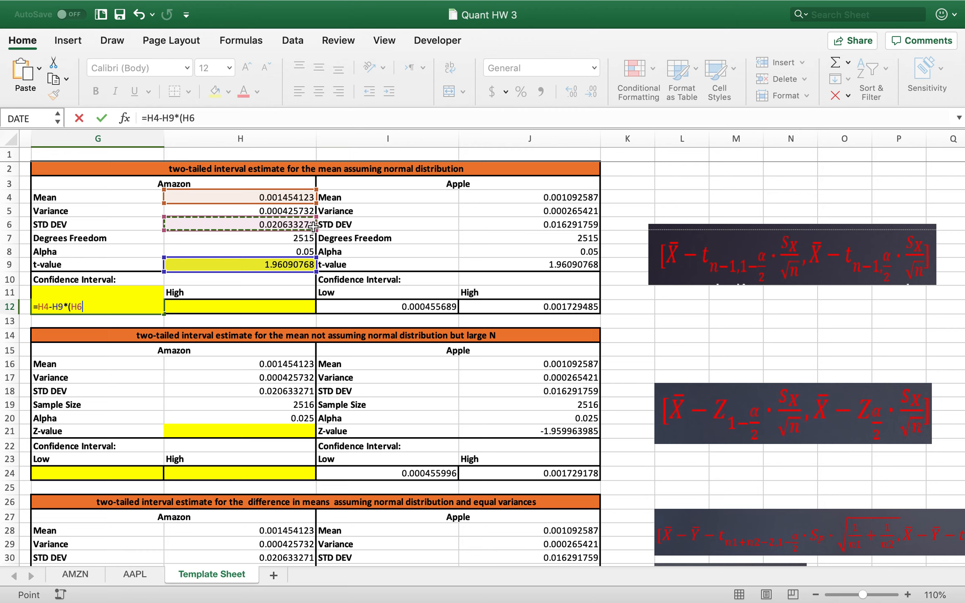
{"action": "type", "text": "/sqrt"}
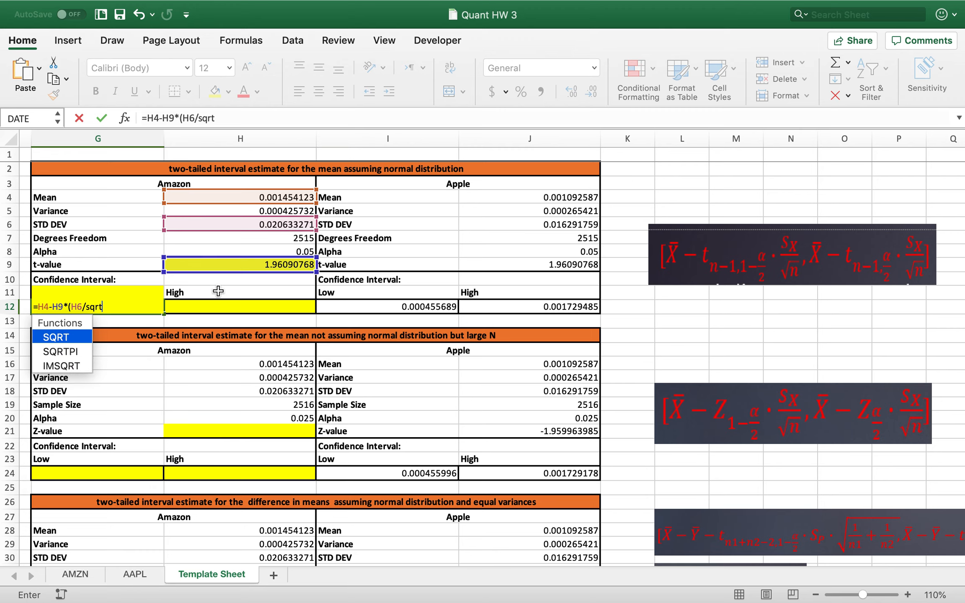
{"action": "double_click", "coordinate": [69, 337]}
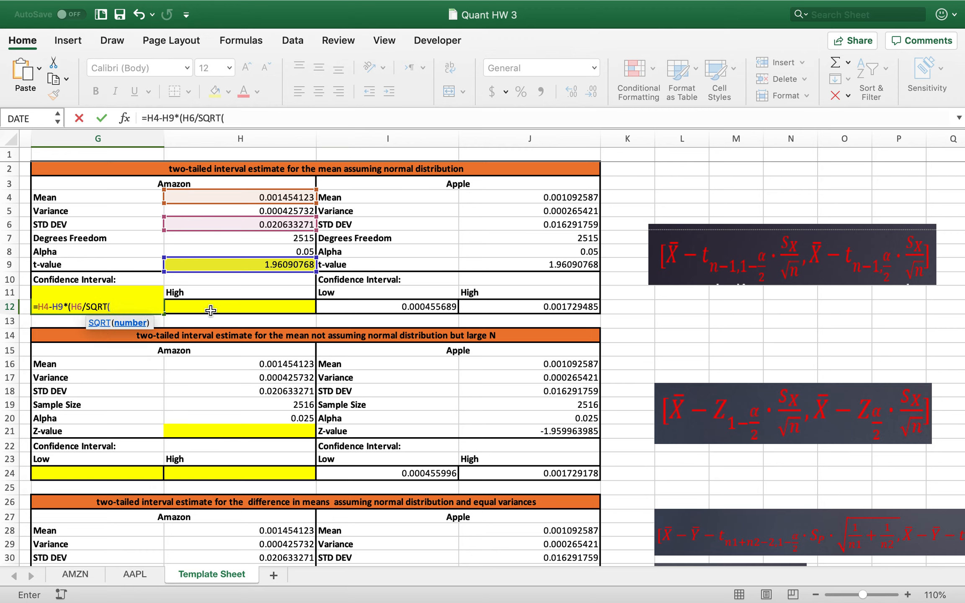
{"action": "left_click", "coordinate": [214, 240]}
{"action": "type", "text": "+1"}
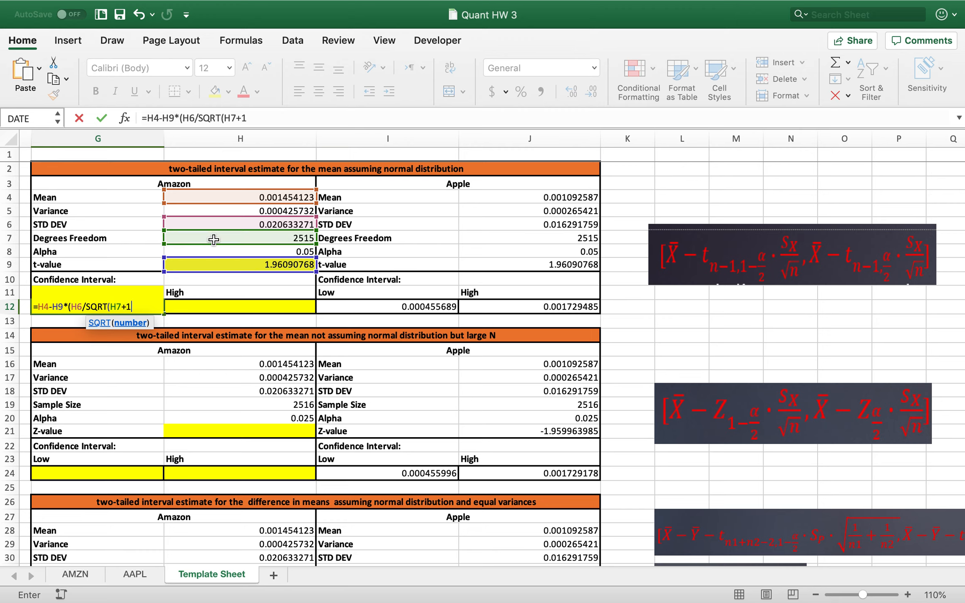
{"action": "type", "text": ")"}
{"action": "key", "text": "Return"}
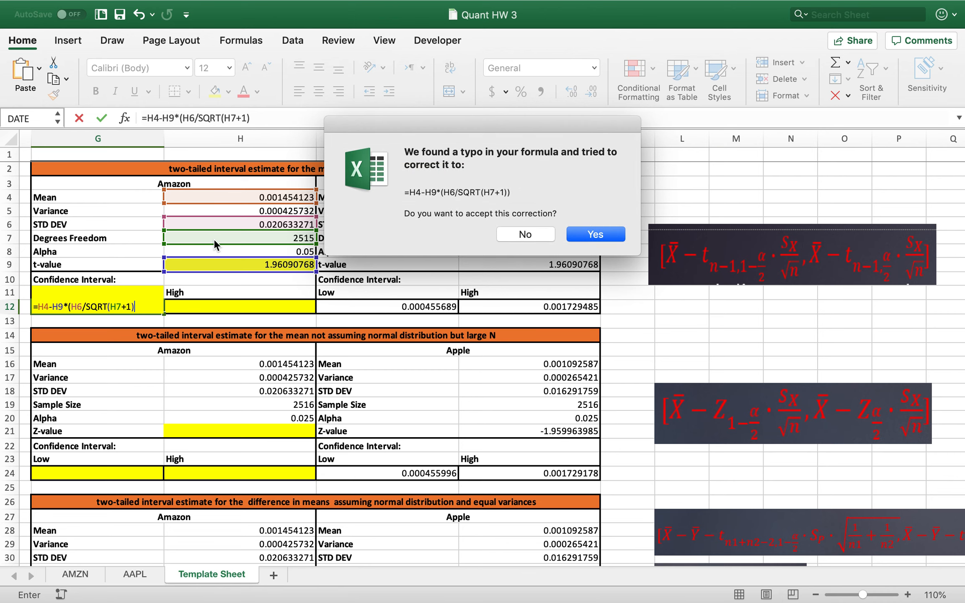
{"action": "key", "text": "Return"}
{"action": "left_click", "coordinate": [122, 310]}
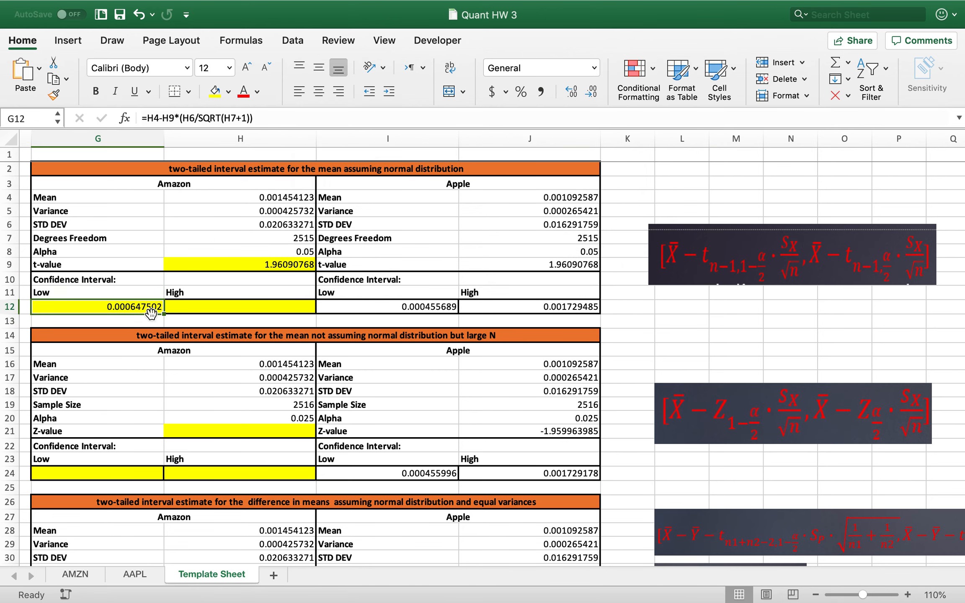
Calculate Amazon's upper confidence limit in H12 with the formula =H4+H9*H6/SQRT(H7+1).
{"action": "left_click", "coordinate": [204, 310]}
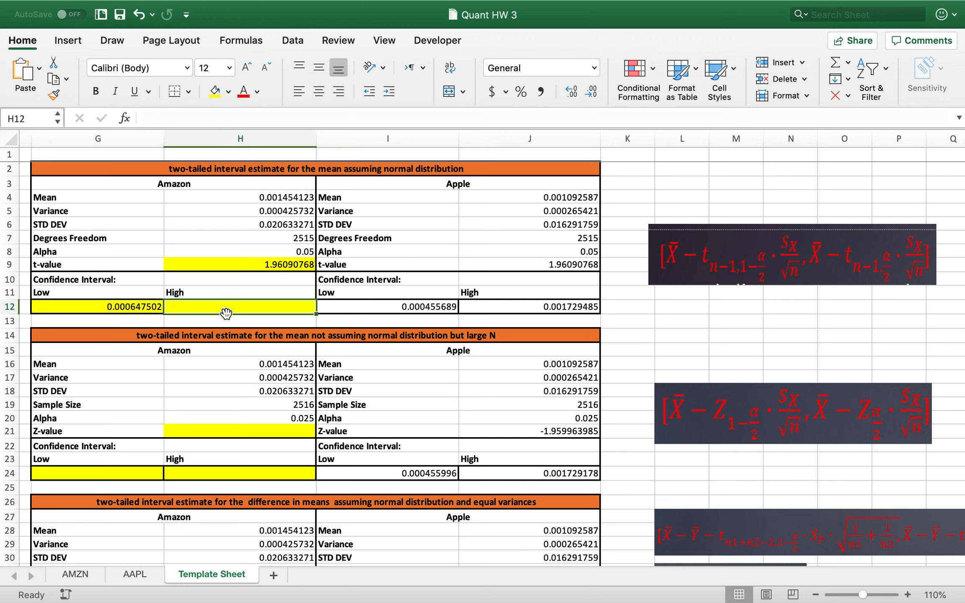
{"action": "type", "text": "="}
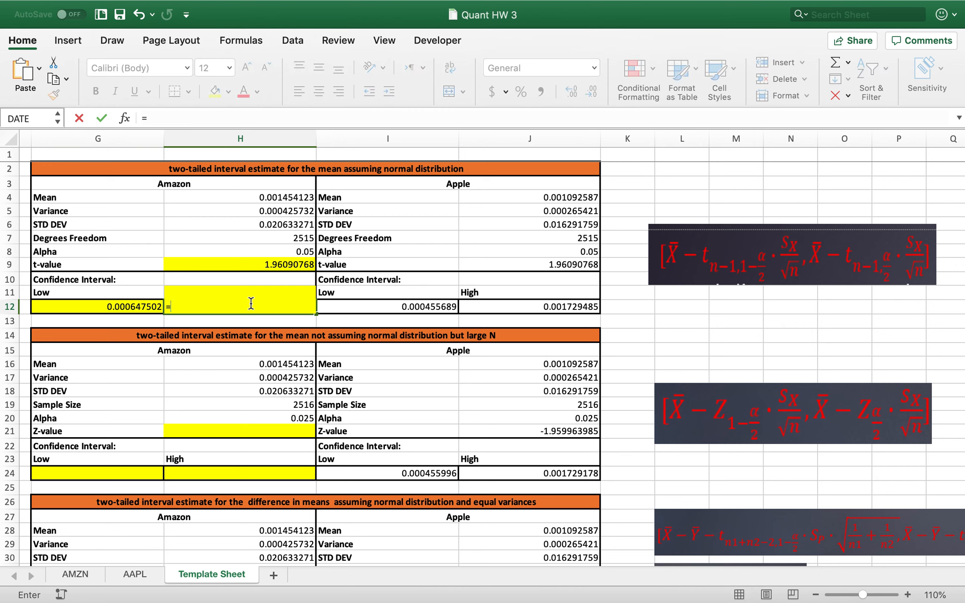
{"action": "left_click", "coordinate": [251, 200]}
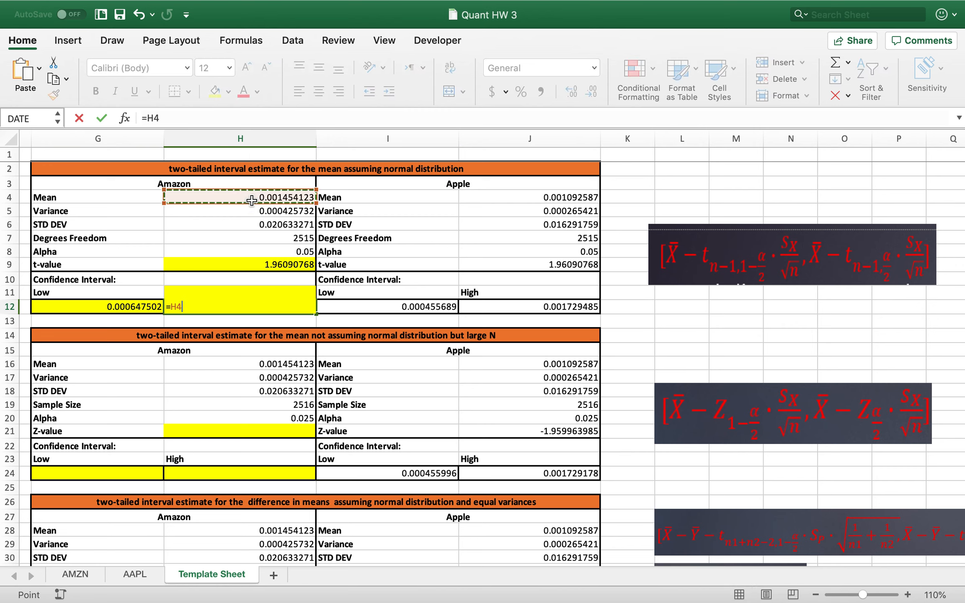
{"action": "type", "text": "+"}
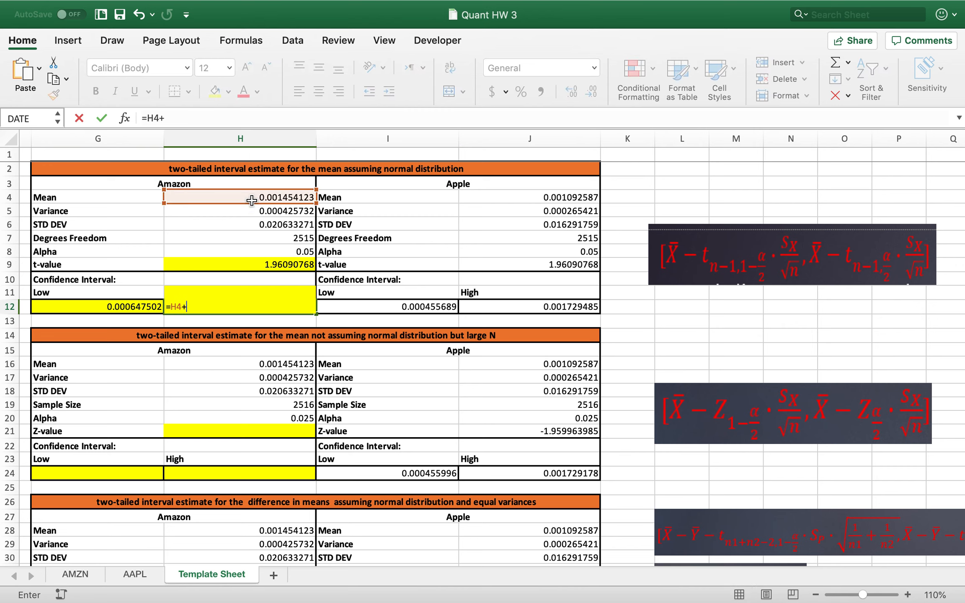
{"action": "left_click", "coordinate": [246, 262]}
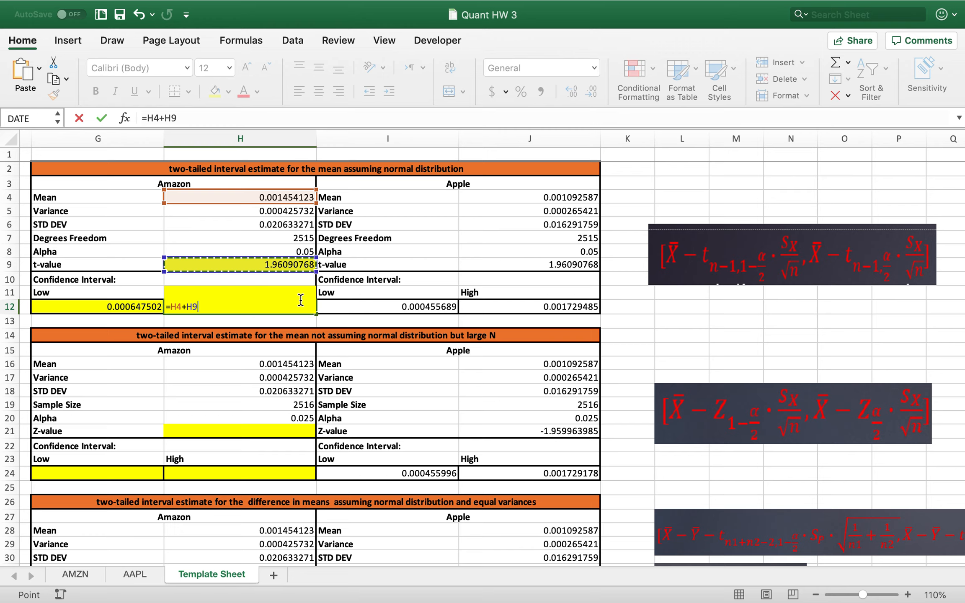
{"action": "type", "text": "*"}
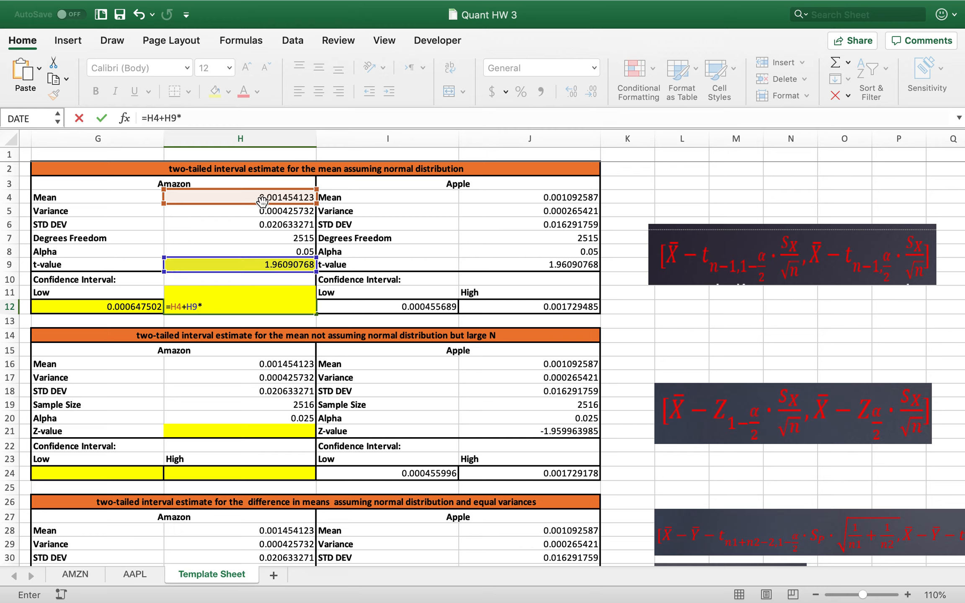
{"action": "left_click", "coordinate": [276, 226]}
{"action": "type", "text": "(sqr"}
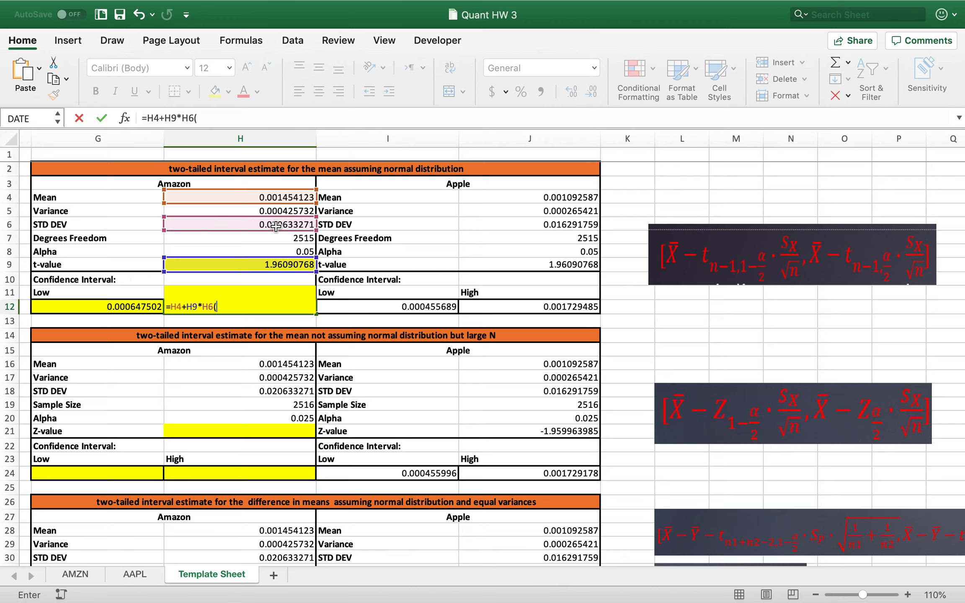
{"action": "key", "text": "BackSpace"}
{"action": "key", "text": "BackSpace"}
{"action": "key", "text": "BackSpace"}
{"action": "type", "text": "sqrt"}
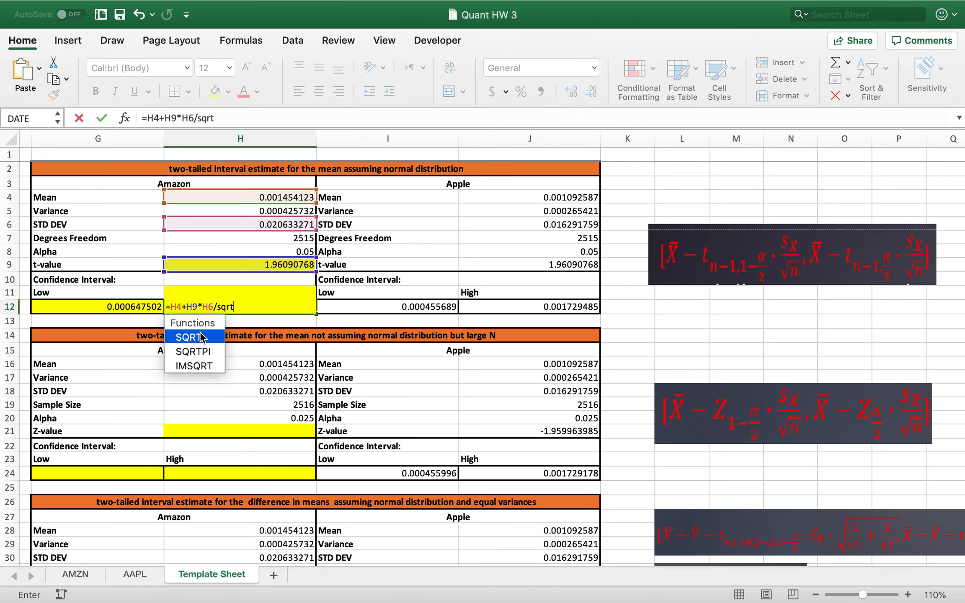
{"action": "double_click", "coordinate": [203, 338]}
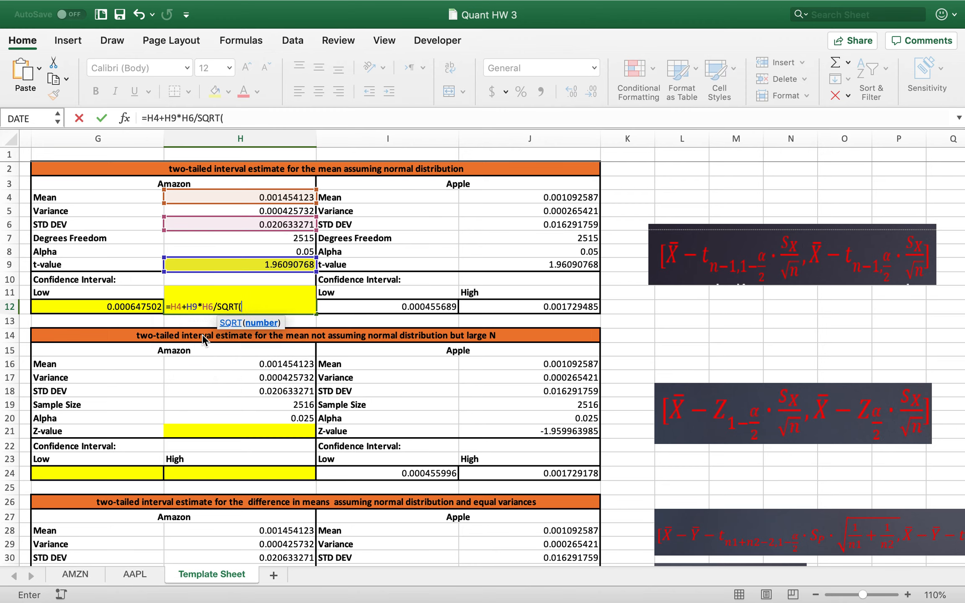
{"action": "left_click", "coordinate": [298, 238]}
{"action": "type", "text": "+"}
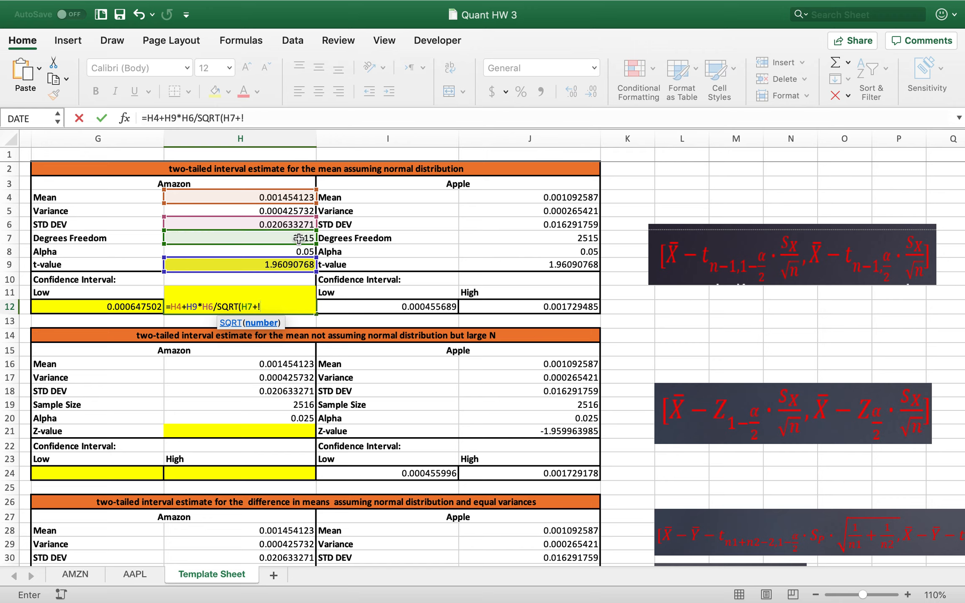
{"action": "type", "text": "1)"}
{"action": "key", "text": "Return"}
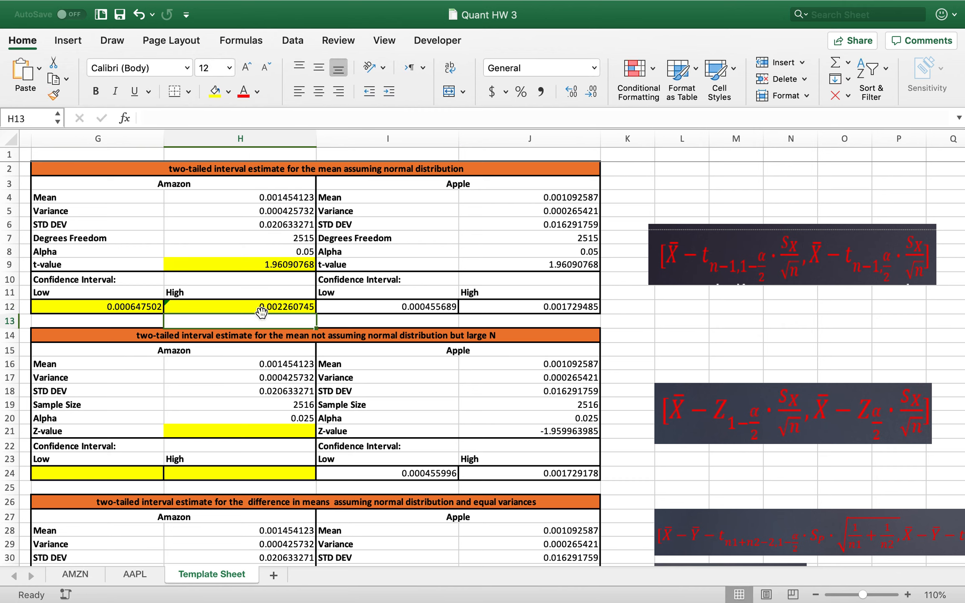
Compare the formulas behind Amazon's lower and upper confidence limits in G12 and H12.
{"action": "left_click", "coordinate": [157, 307]}
{"action": "left_click", "coordinate": [227, 306]}
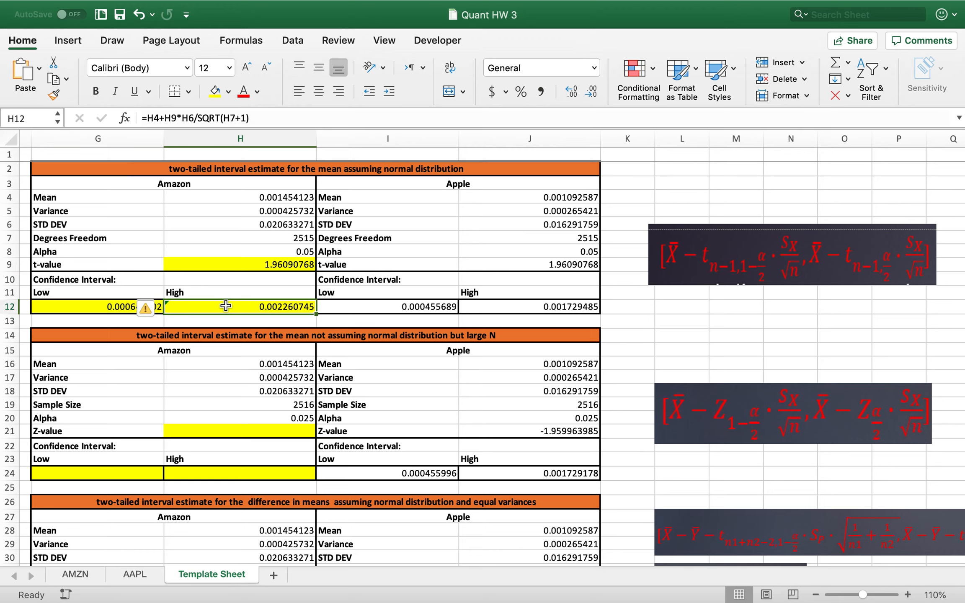
{"action": "left_click", "coordinate": [113, 321]}
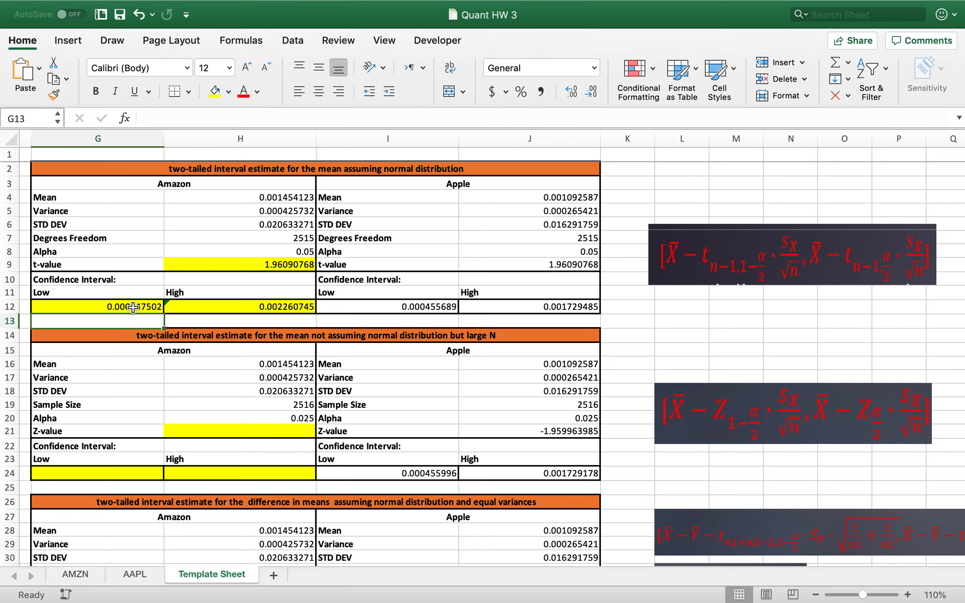
{"action": "left_click", "coordinate": [127, 308]}
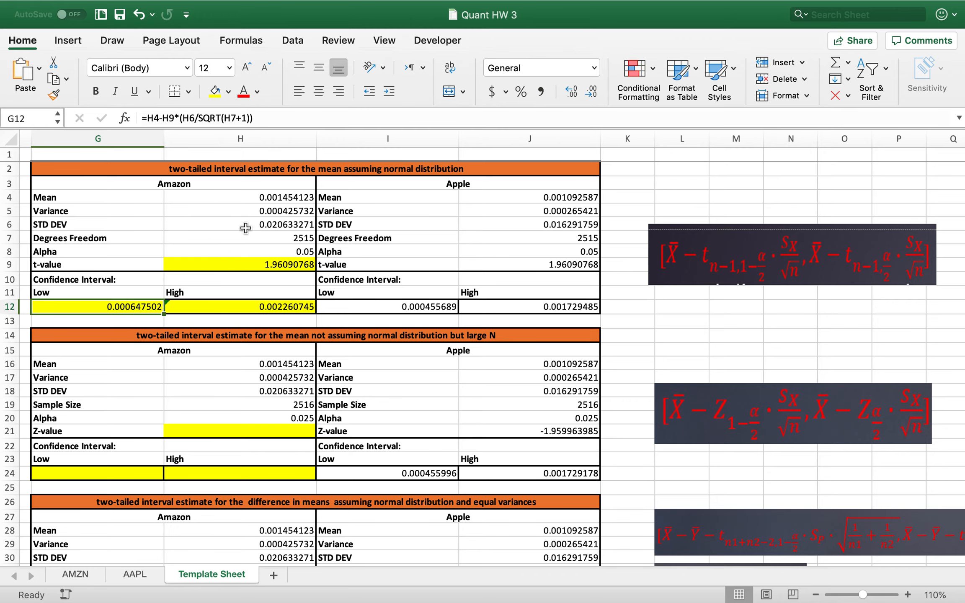
{"action": "scroll", "coordinate": [247, 228], "scroll_direction": "left", "scroll_amount": 1}
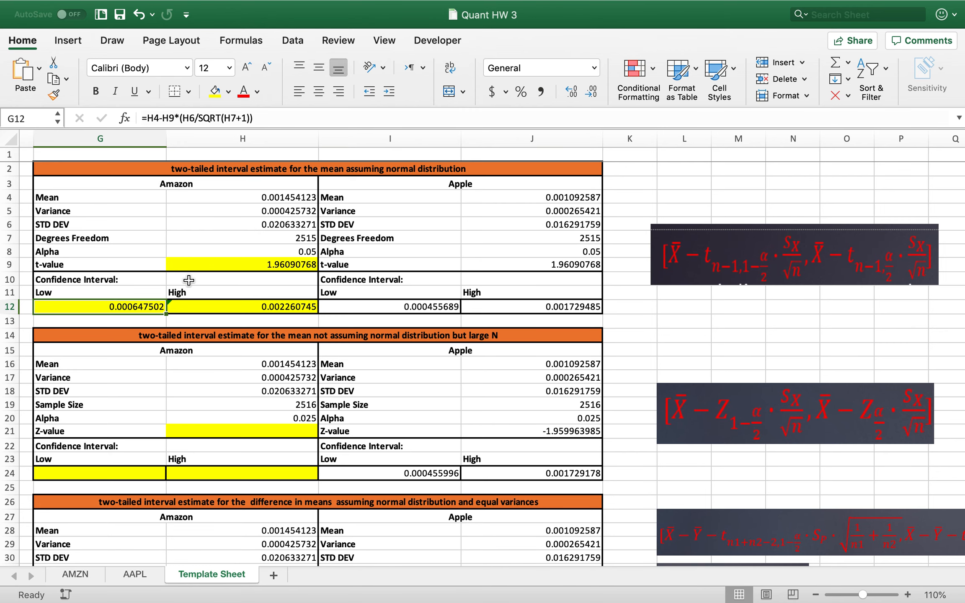
{"action": "left_click", "coordinate": [209, 306]}
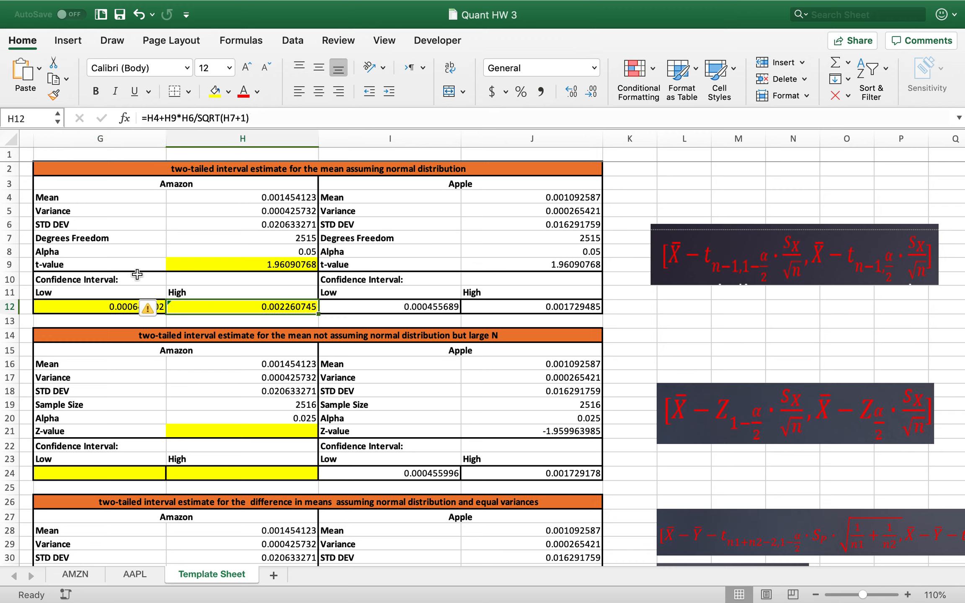
{"action": "left_click", "coordinate": [115, 303]}
{"action": "left_click", "coordinate": [212, 302]}
{"action": "left_click", "coordinate": [111, 302]}
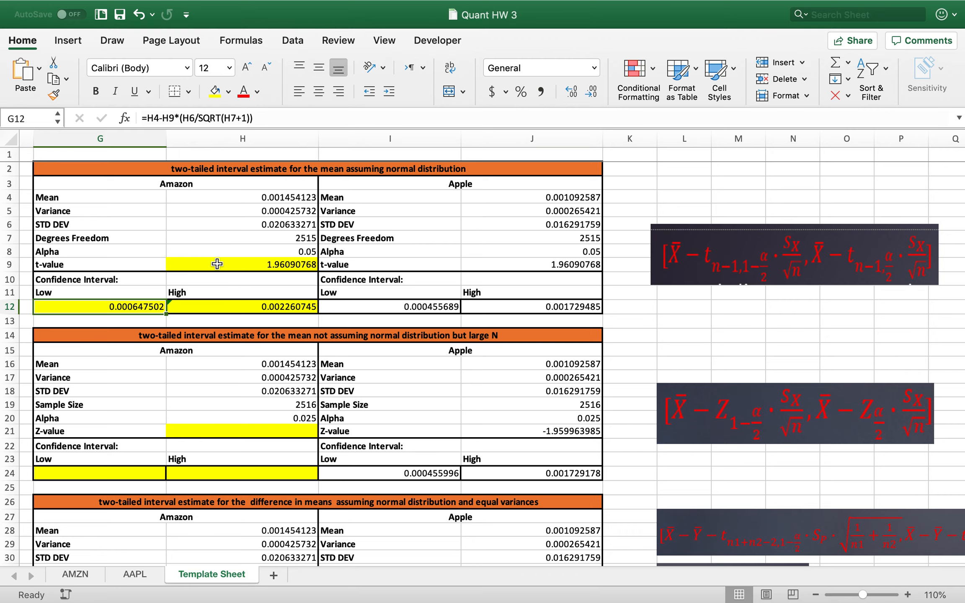
Calculate Amazon's z-value in H21 for the large-N interval estimate with NORM.S.INV, using alpha in H20.
{"action": "scroll", "coordinate": [287, 258], "scroll_direction": "down", "scroll_amount": 6}
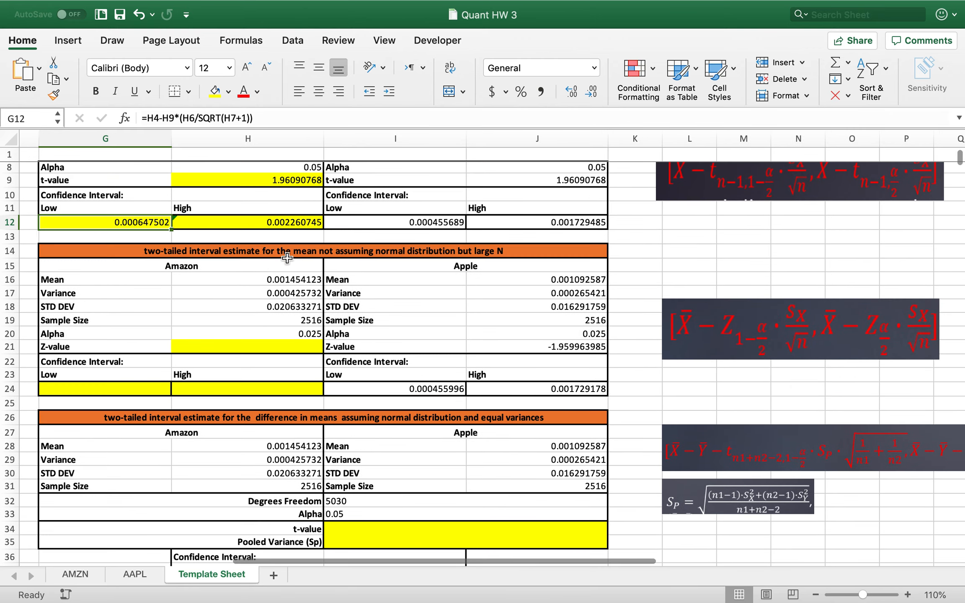
{"action": "scroll", "coordinate": [287, 258], "scroll_direction": "down", "scroll_amount": 1}
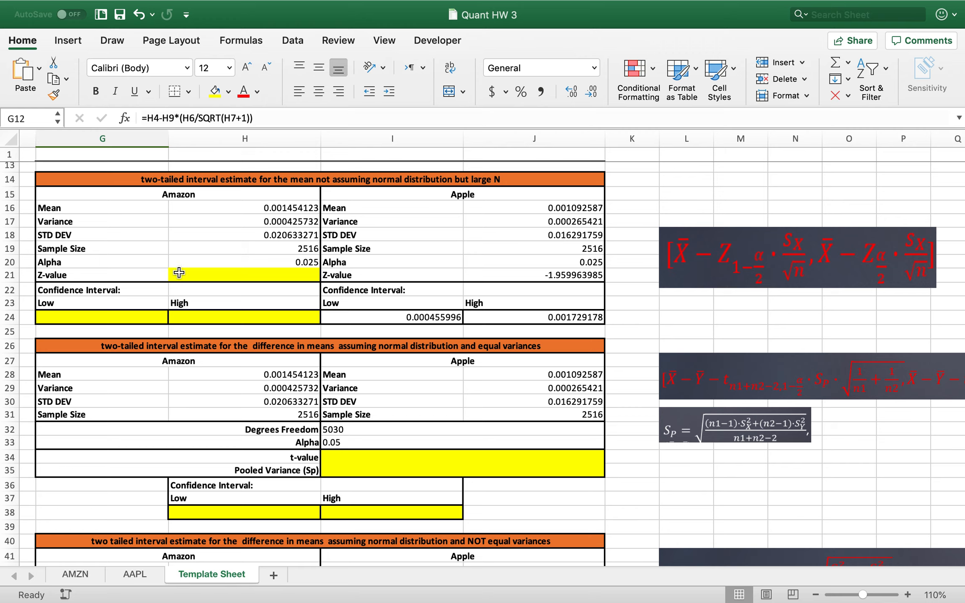
{"action": "left_click", "coordinate": [205, 277]}
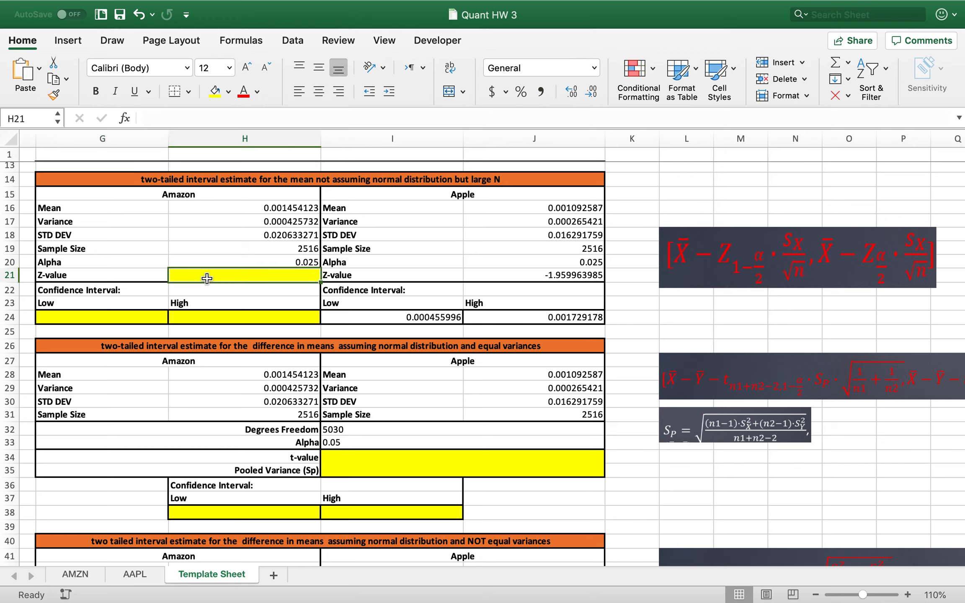
{"action": "left_click", "coordinate": [285, 261]}
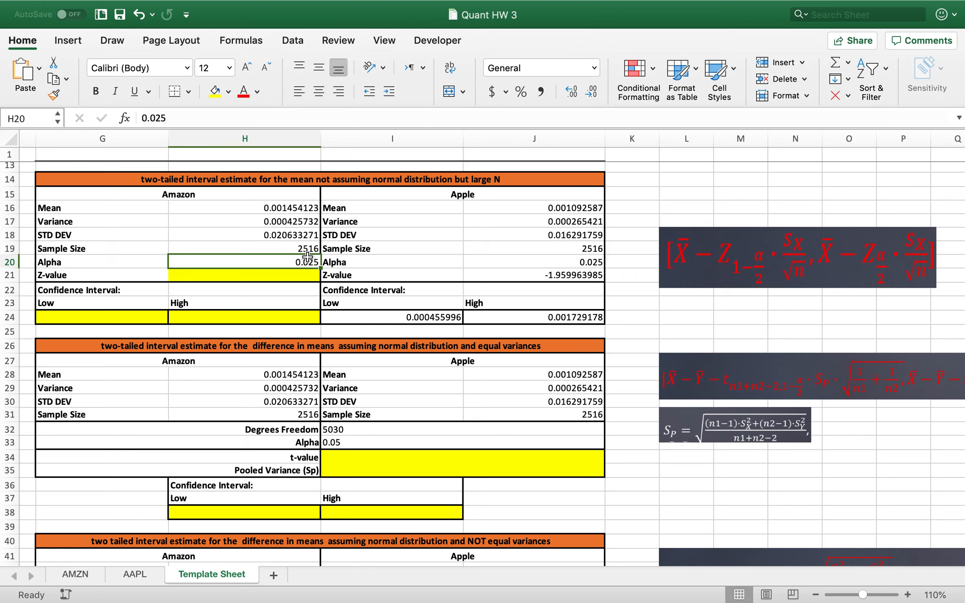
{"action": "left_click", "coordinate": [271, 274]}
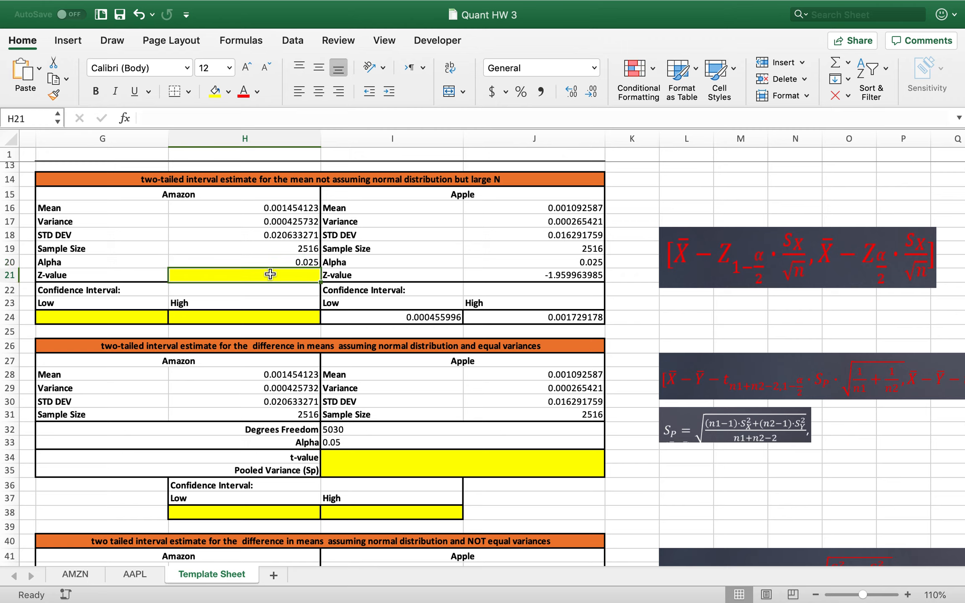
{"action": "type", "text": "="}
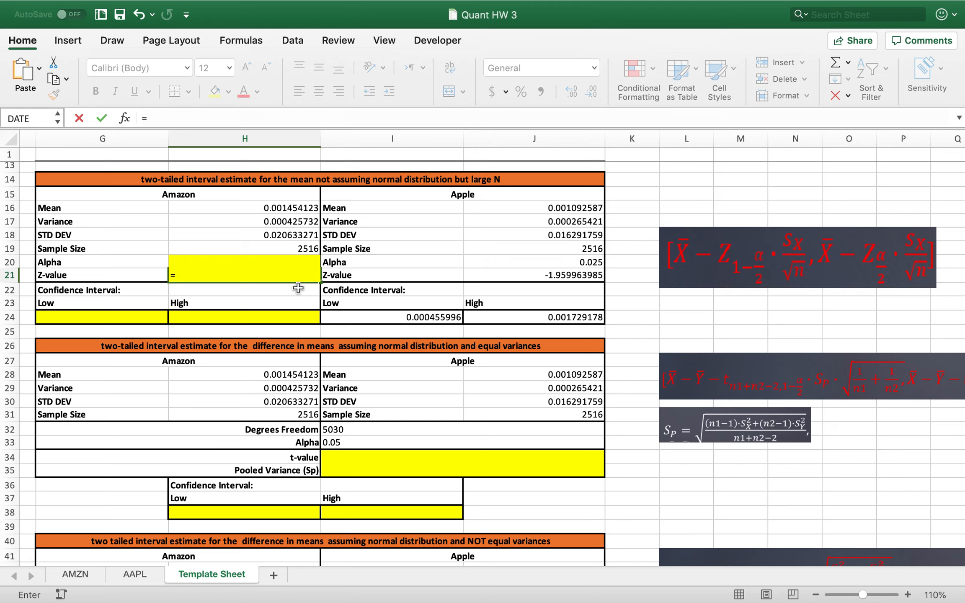
{"action": "type", "text": "no"}
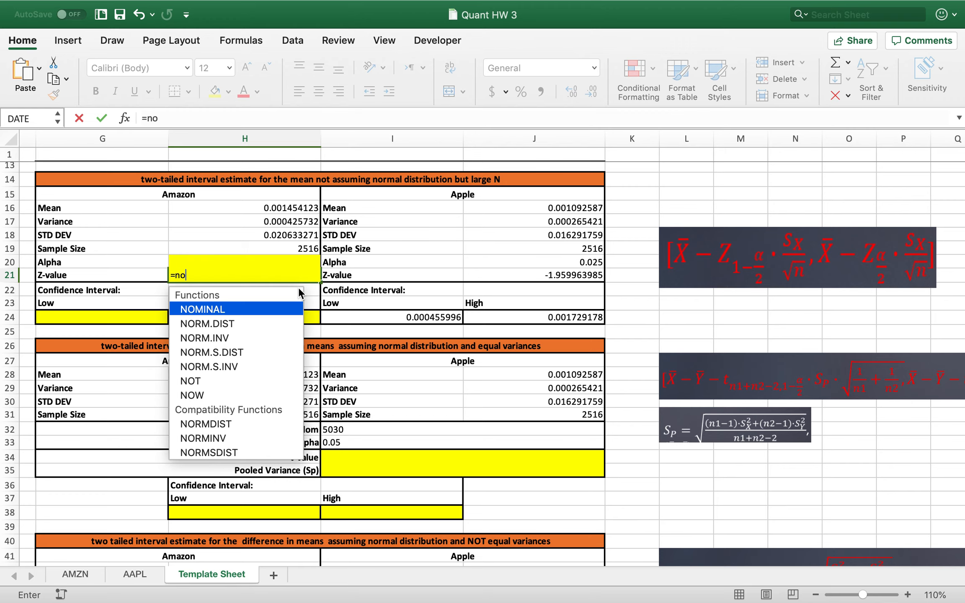
{"action": "type", "text": "rm.s"}
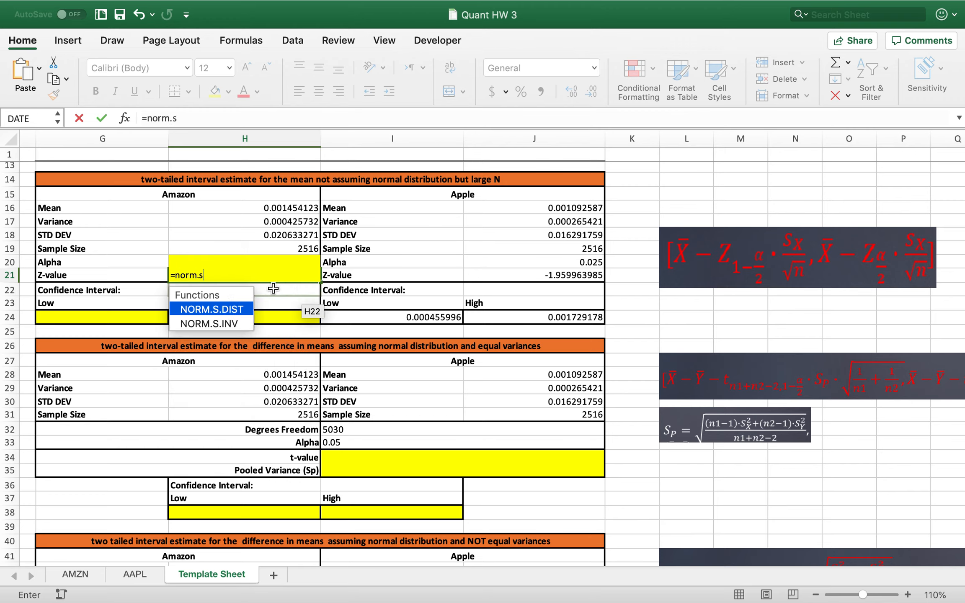
{"action": "double_click", "coordinate": [228, 324]}
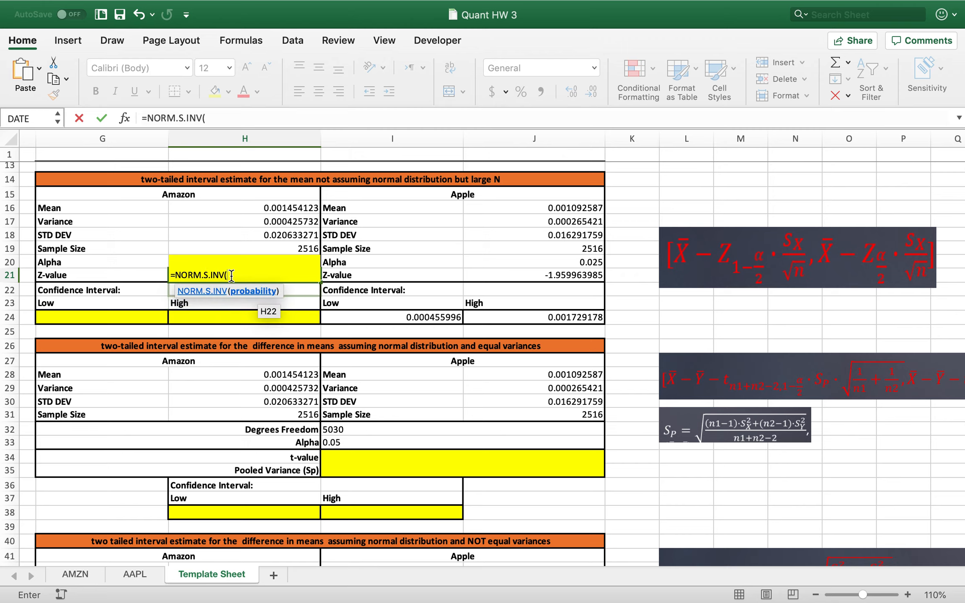
{"action": "left_click", "coordinate": [154, 260]}
{"action": "key", "text": "Right"}
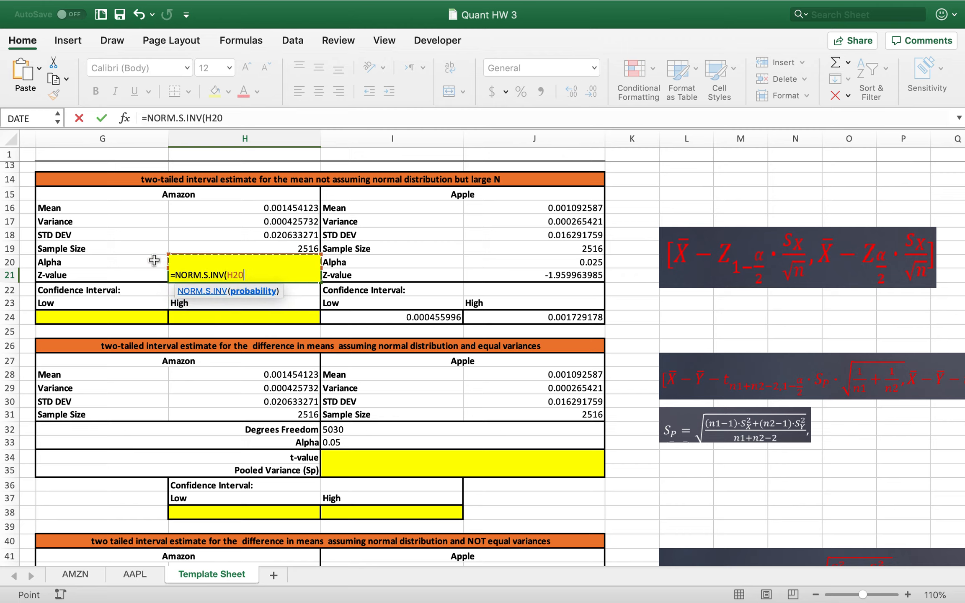
{"action": "key", "text": "Return"}
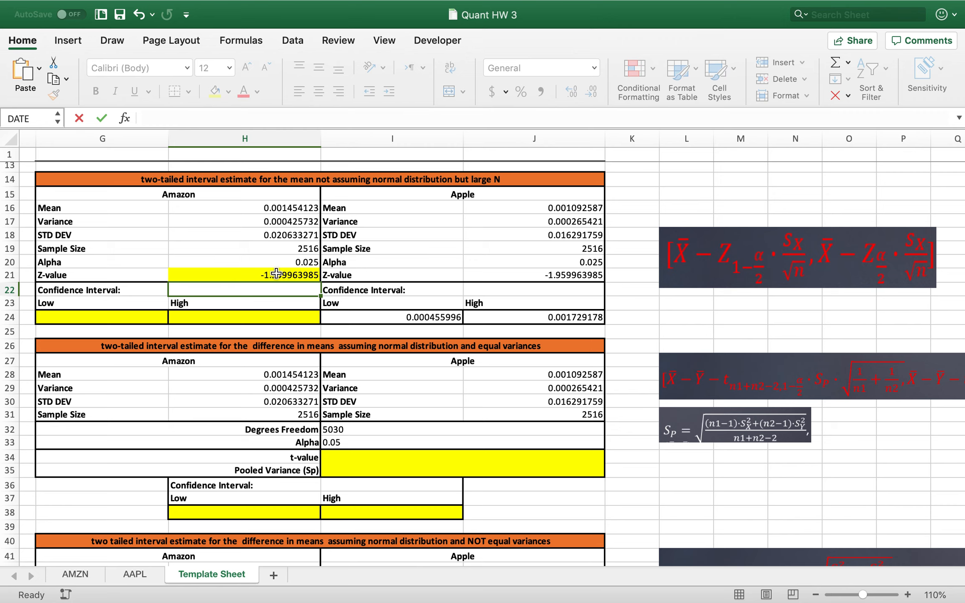
{"action": "left_click", "coordinate": [263, 275]}
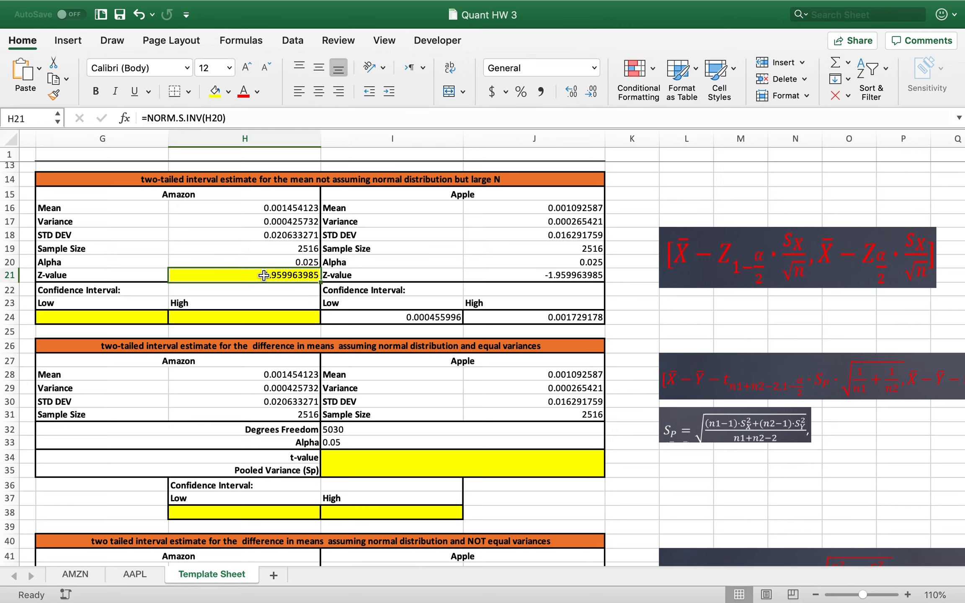
Calculate Amazon's lower confidence limit for the large-N estimate in G24 with the formula =H16+H21*H18/SQRT(H19).
{"action": "left_click", "coordinate": [131, 318]}
{"action": "type", "text": "="}
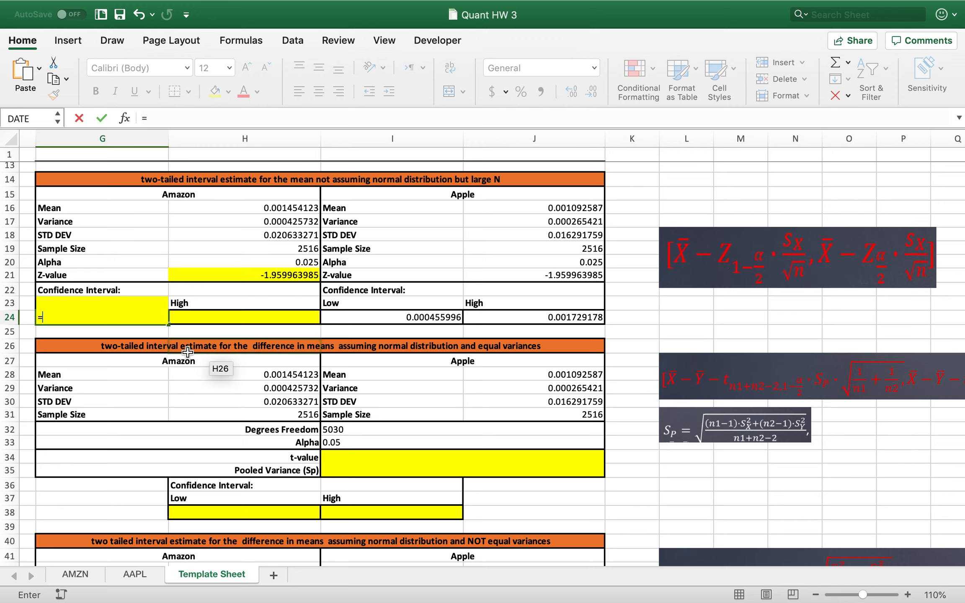
{"action": "left_click", "coordinate": [257, 209]}
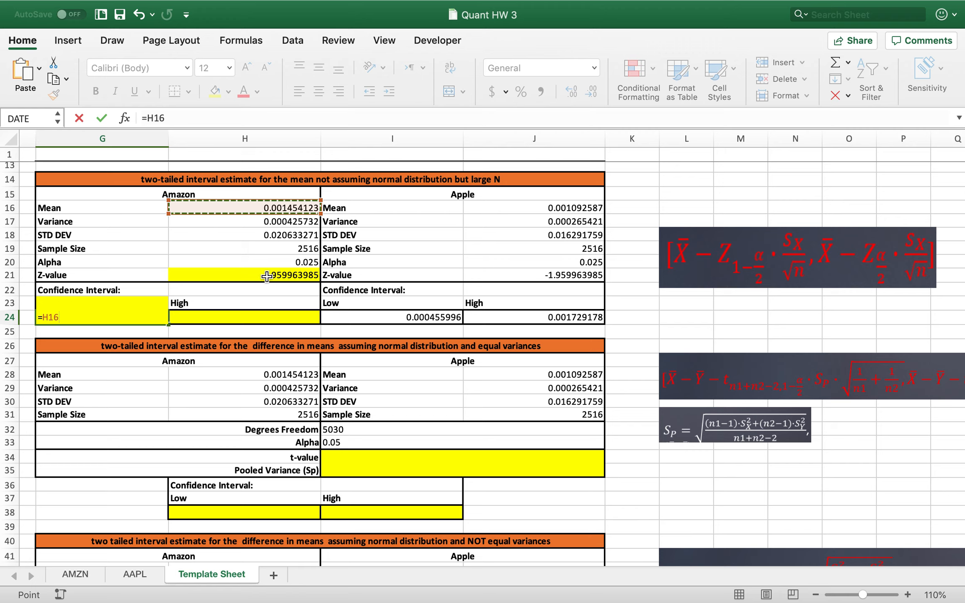
{"action": "type", "text": "+"}
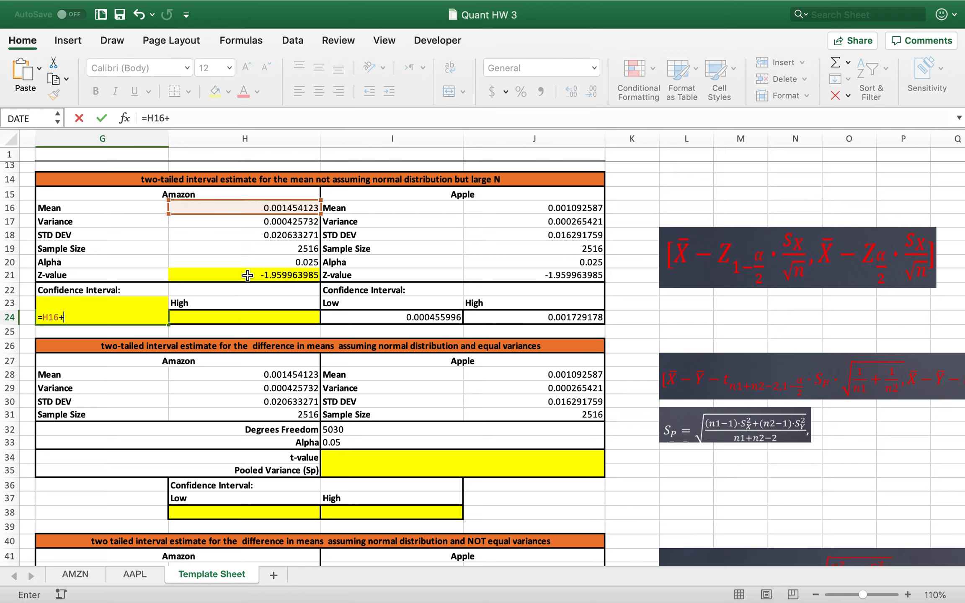
{"action": "left_click", "coordinate": [228, 274]}
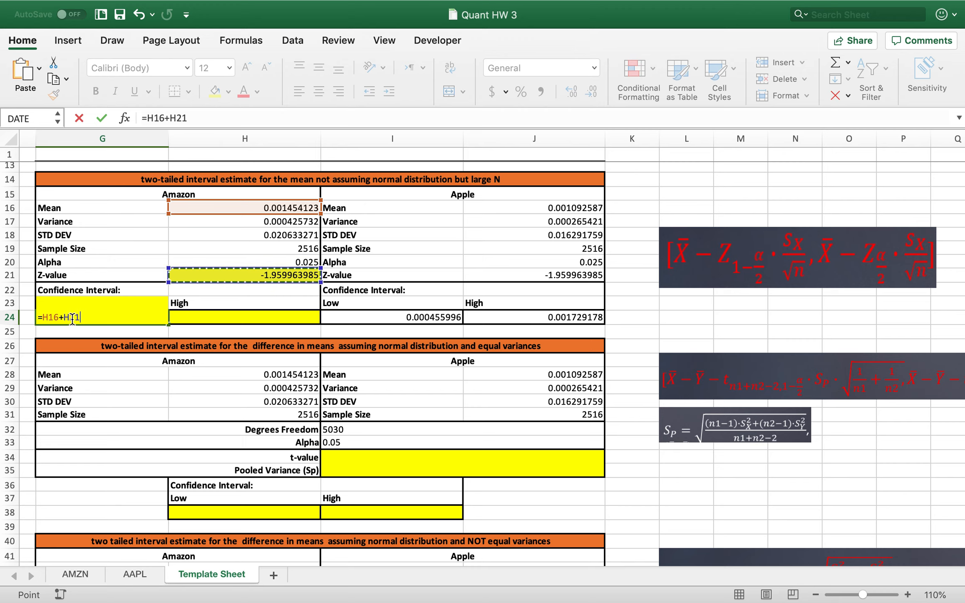
{"action": "type", "text": "*"}
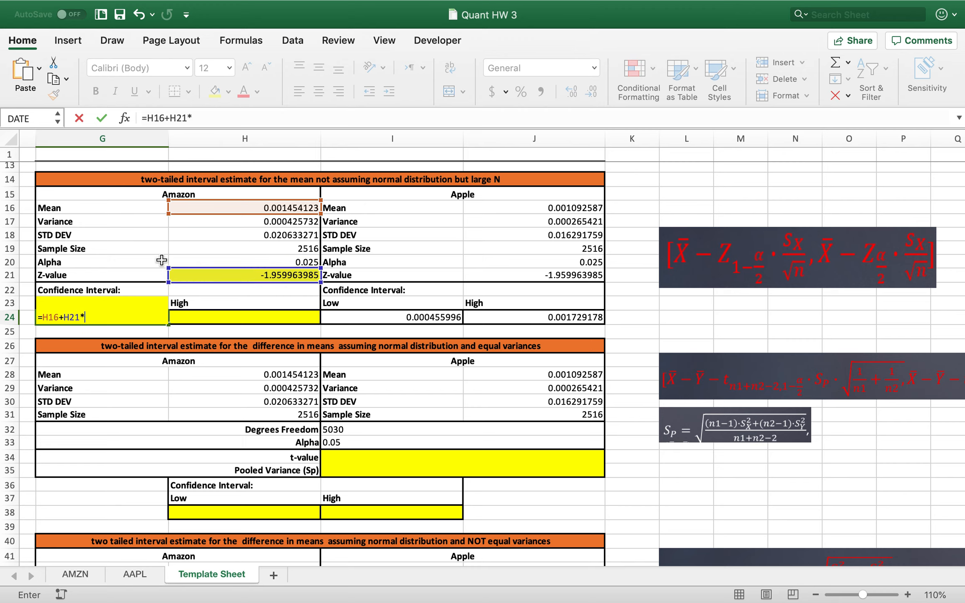
{"action": "left_click", "coordinate": [270, 236]}
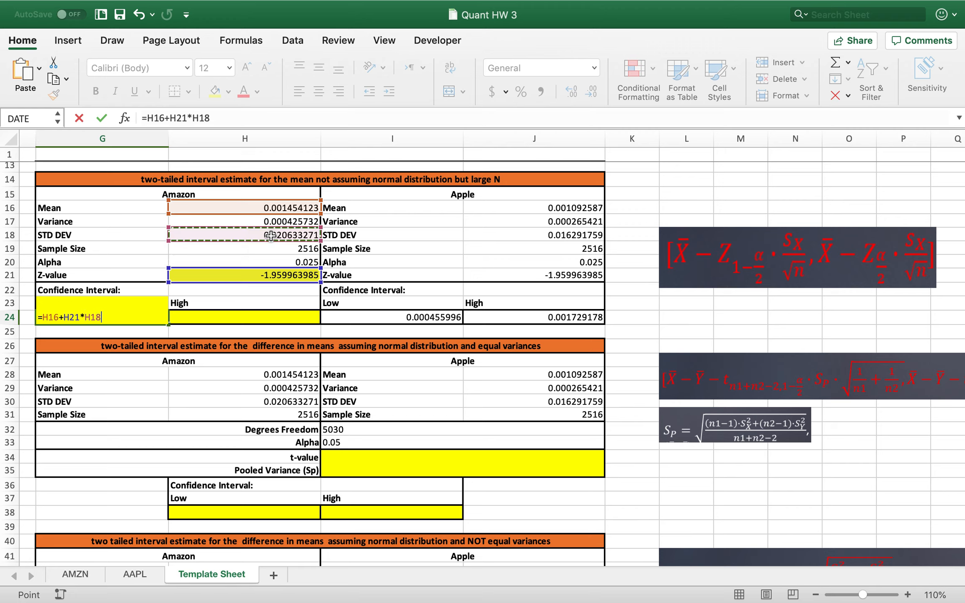
{"action": "type", "text": "/sqrt"}
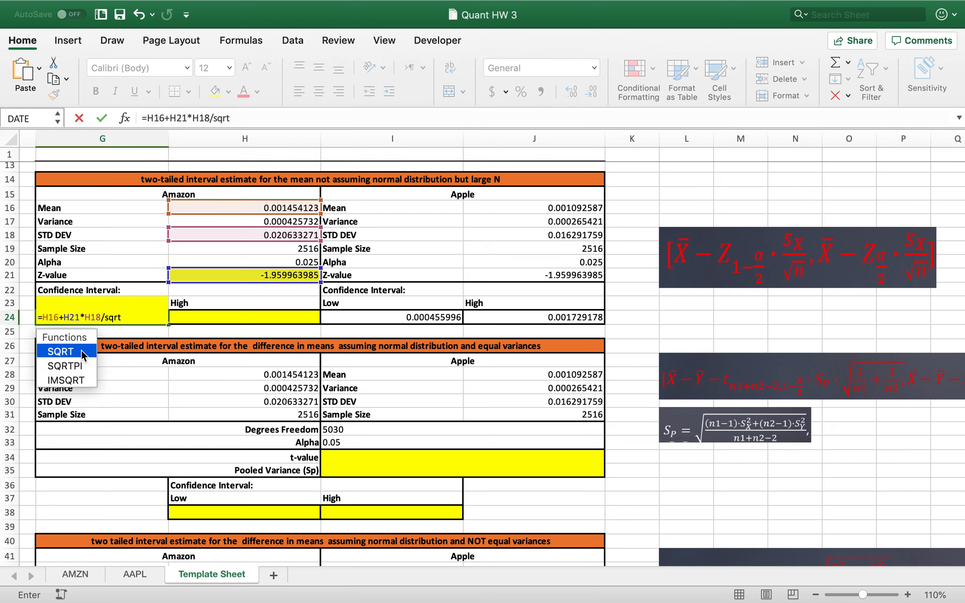
{"action": "double_click", "coordinate": [83, 355]}
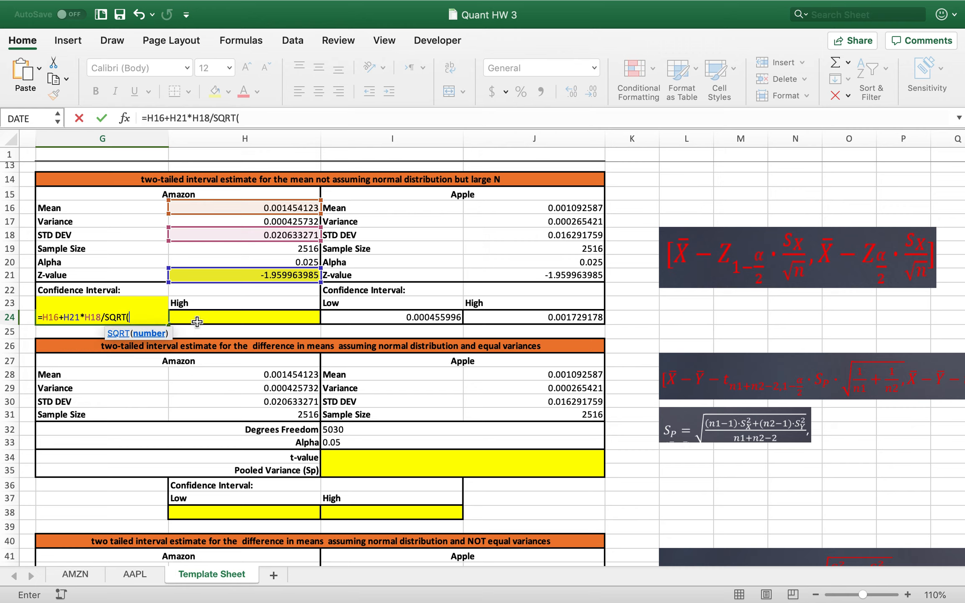
{"action": "left_click", "coordinate": [280, 249]}
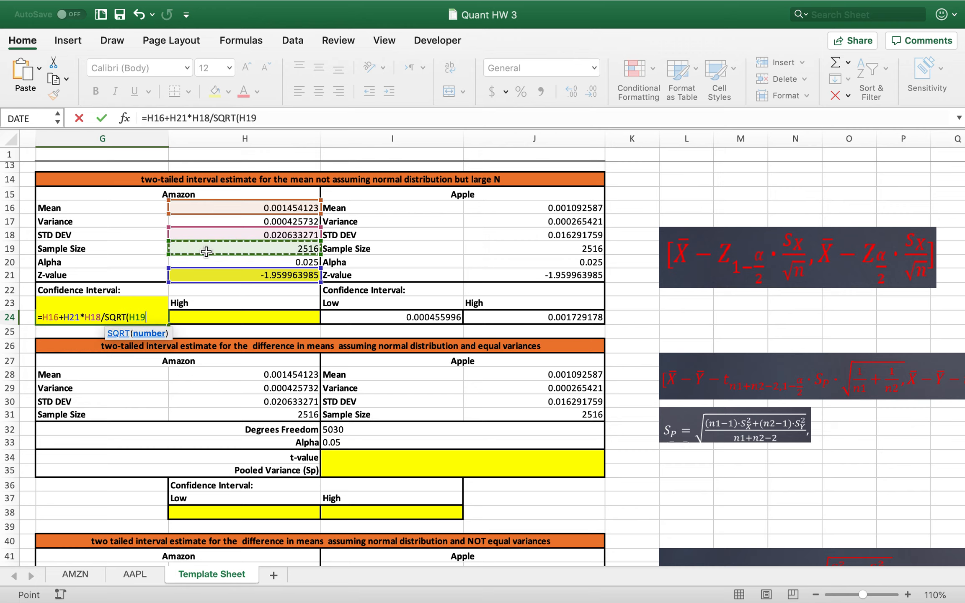
{"action": "type", "text": ")"}
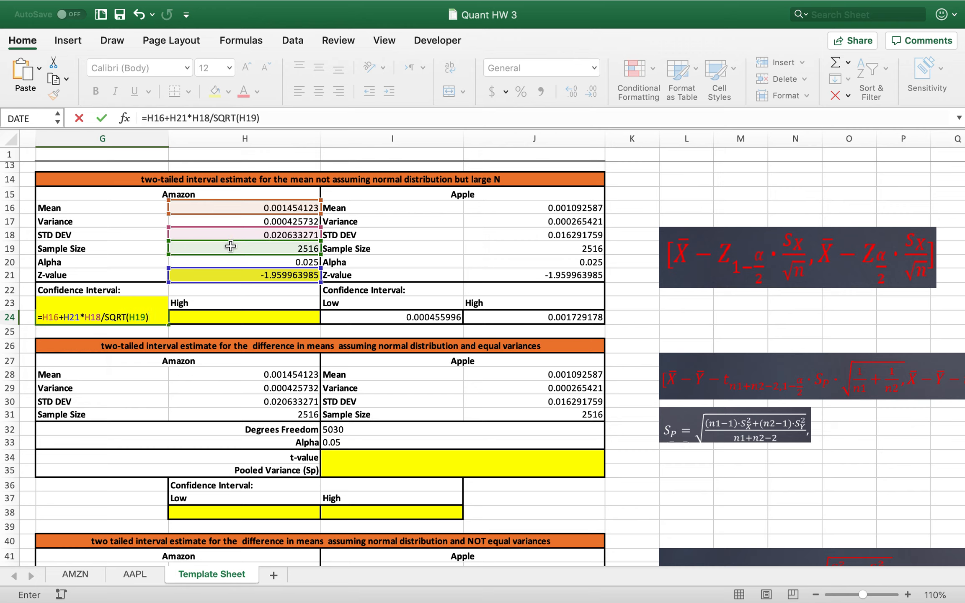
{"action": "key", "text": "Return"}
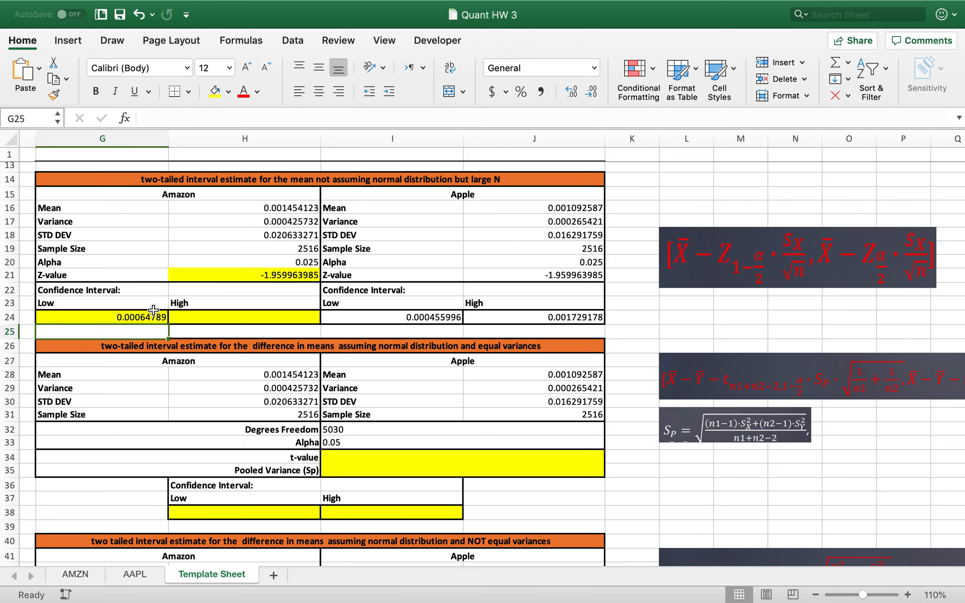
Compare Amazon's t-based lower confidence limit in G12 with the z-based lower limit in G24, including their formulas.
{"action": "left_click", "coordinate": [154, 317]}
{"action": "scroll", "coordinate": [155, 317], "scroll_direction": "up", "scroll_amount": 3}
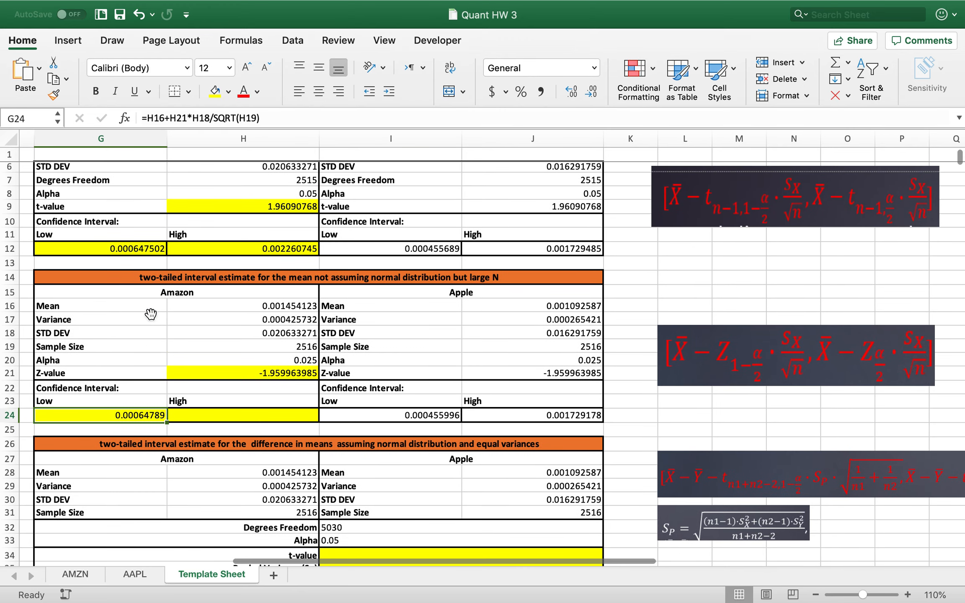
{"action": "left_click", "coordinate": [154, 249]}
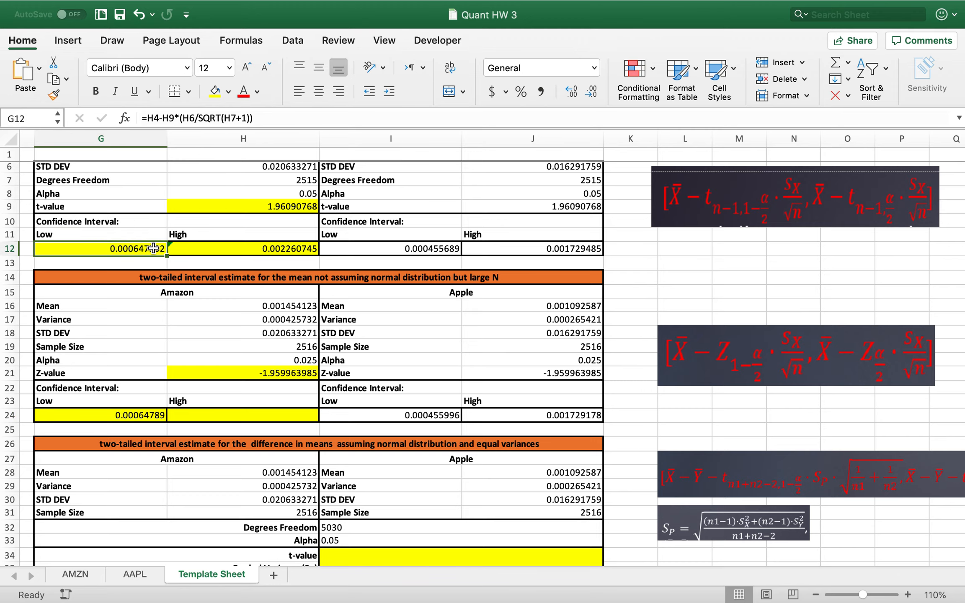
{"action": "left_click", "coordinate": [133, 417]}
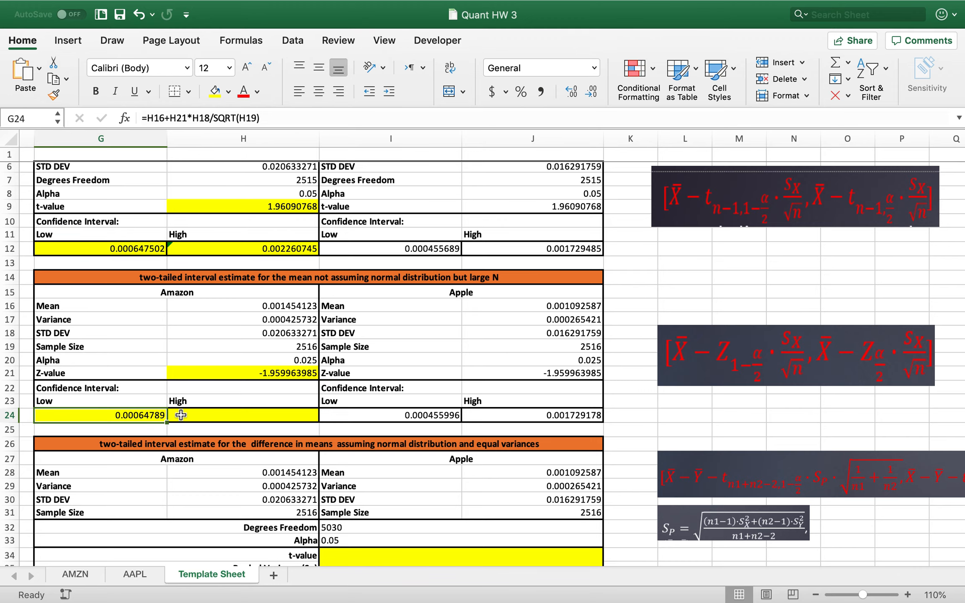
{"action": "scroll", "coordinate": [200, 413], "scroll_direction": "down", "scroll_amount": 2}
{"action": "scroll", "coordinate": [200, 413], "scroll_direction": "down", "scroll_amount": 4}
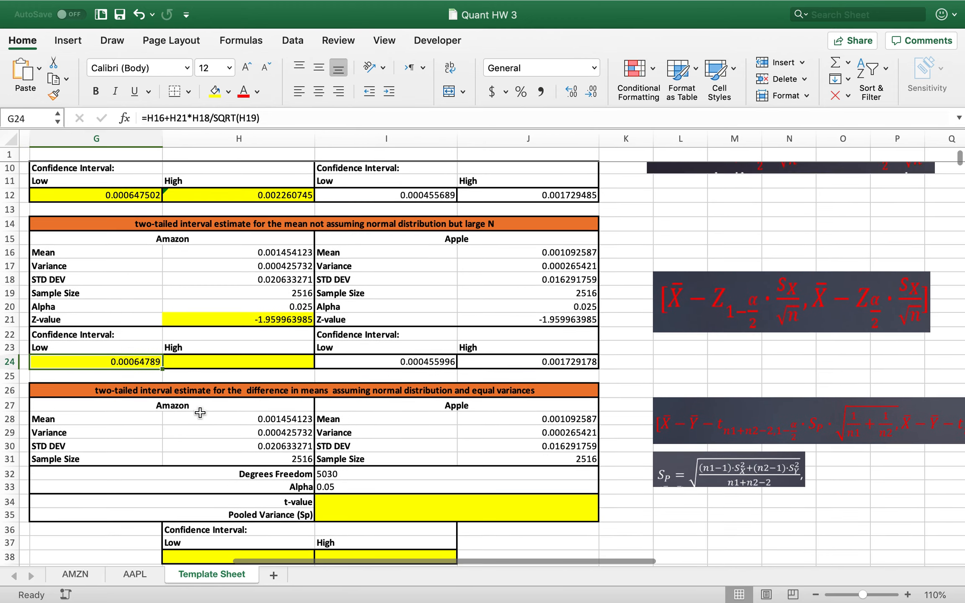
{"action": "left_click", "coordinate": [130, 181]}
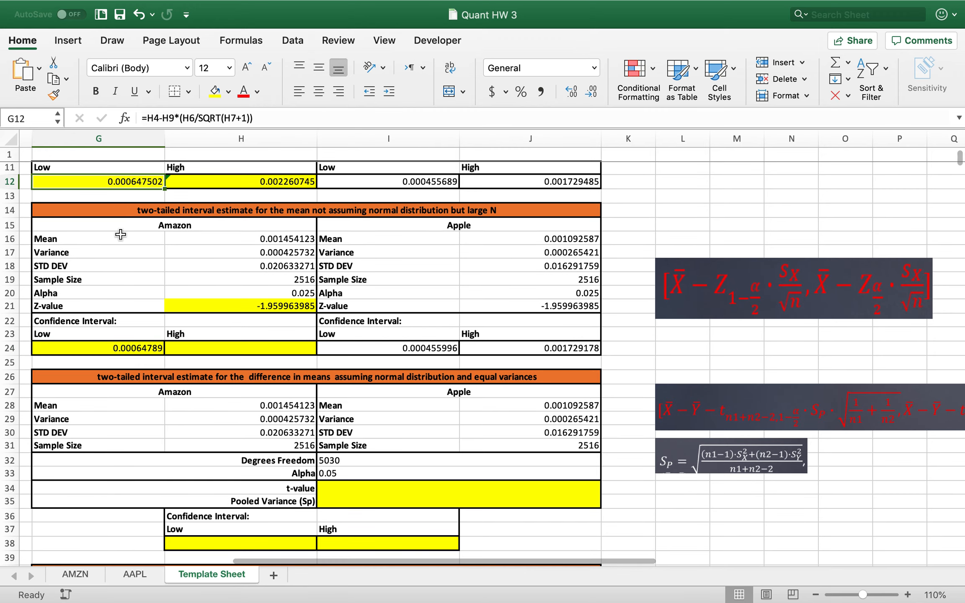
{"action": "left_click", "coordinate": [141, 351]}
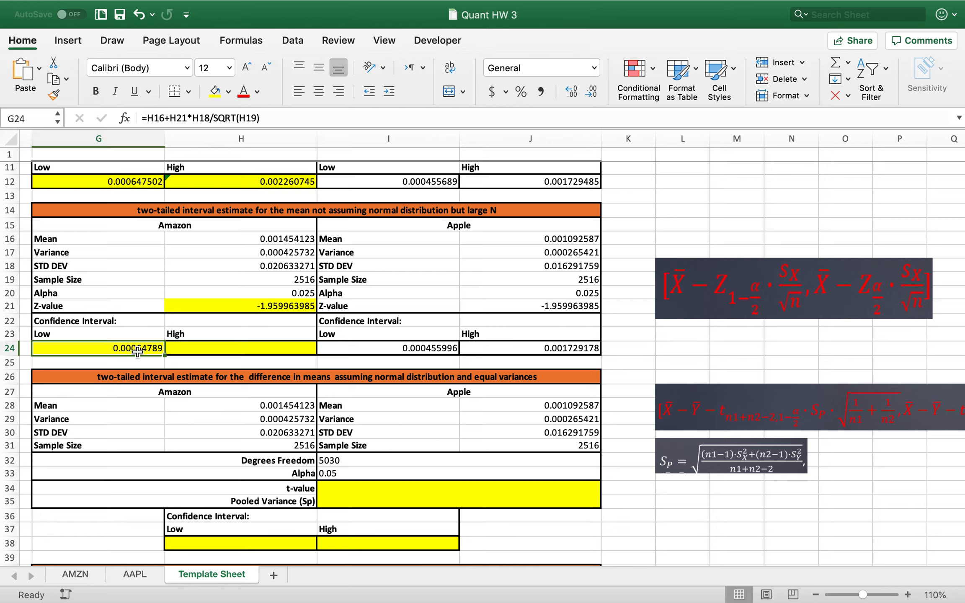
Calculate Amazon's upper confidence limit for the large-N estimate in H24 with the formula =H16-H21*H18/SQRT(H19).
{"action": "left_click", "coordinate": [200, 354]}
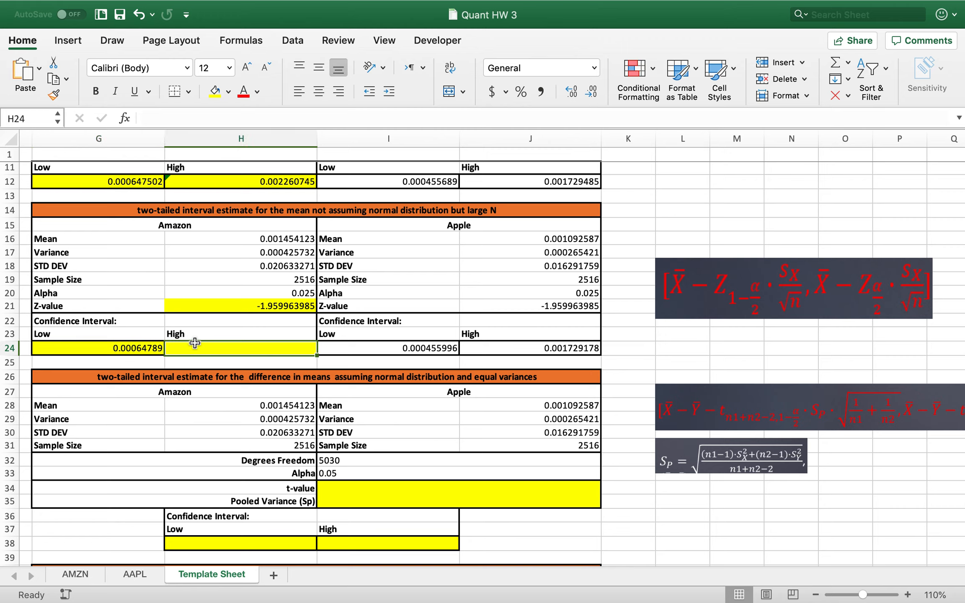
{"action": "type", "text": "="}
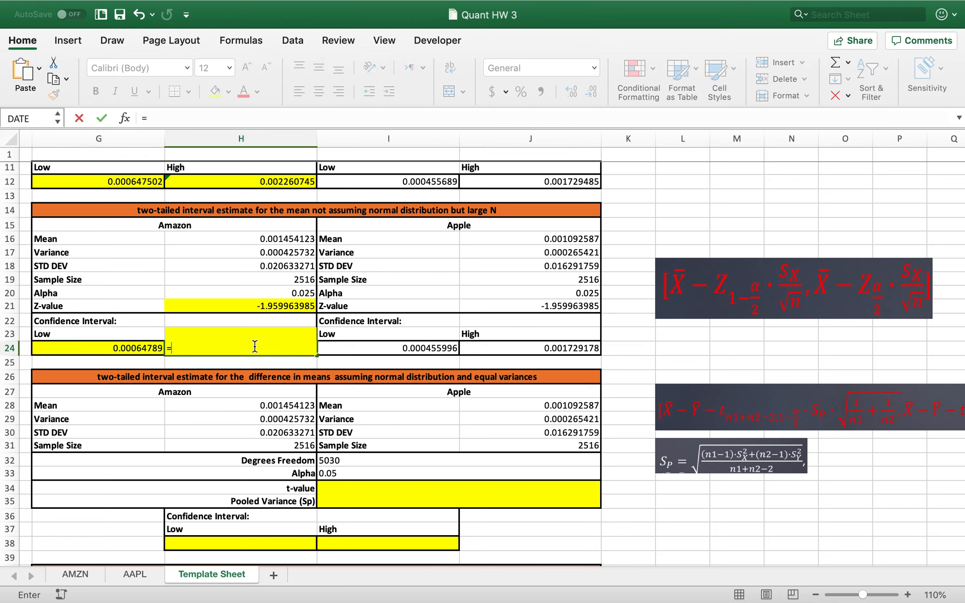
{"action": "left_click", "coordinate": [278, 240]}
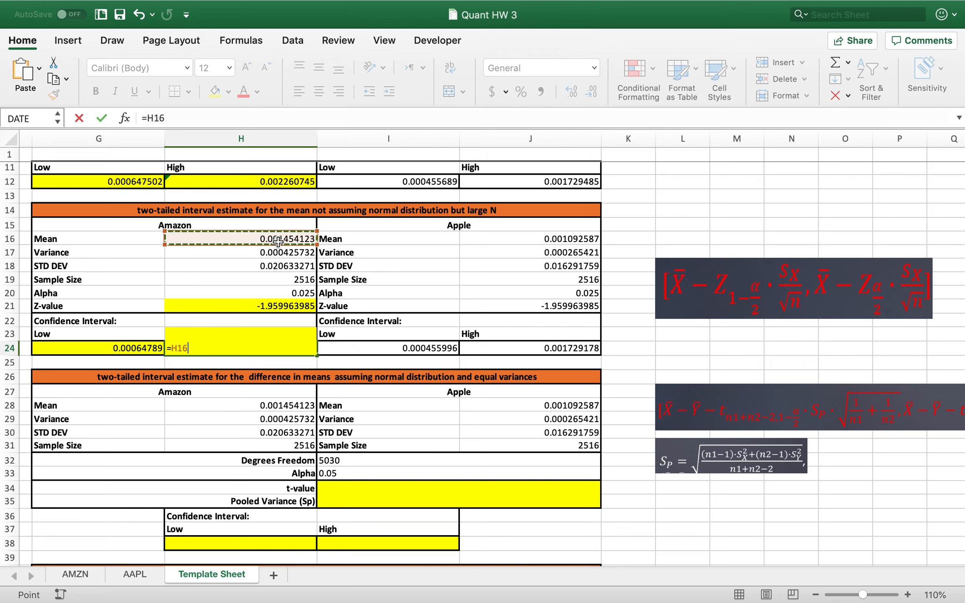
{"action": "type", "text": "-"}
{"action": "left_click", "coordinate": [245, 306]}
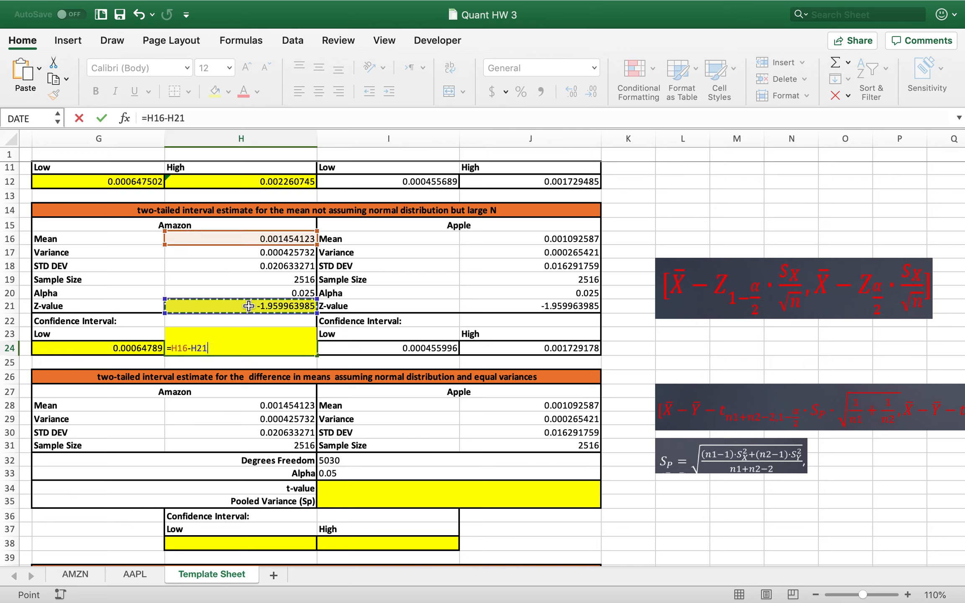
{"action": "type", "text": "*"}
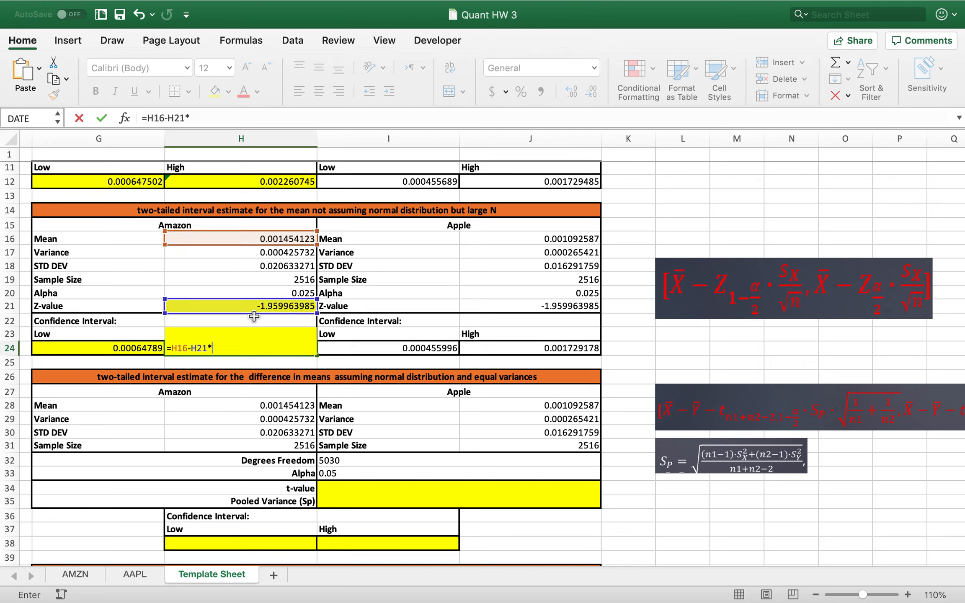
{"action": "left_click", "coordinate": [259, 271]}
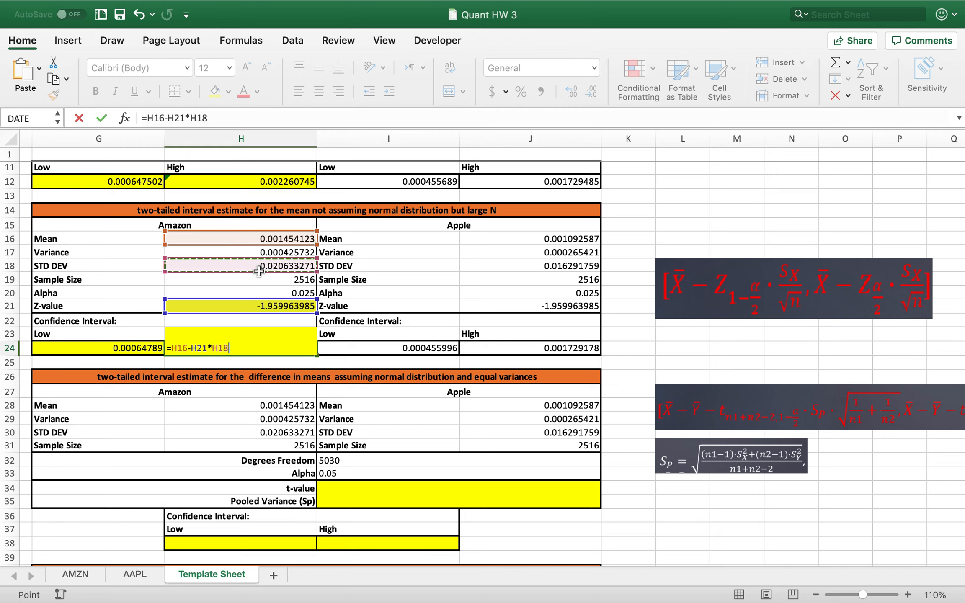
{"action": "type", "text": "/sqrt"}
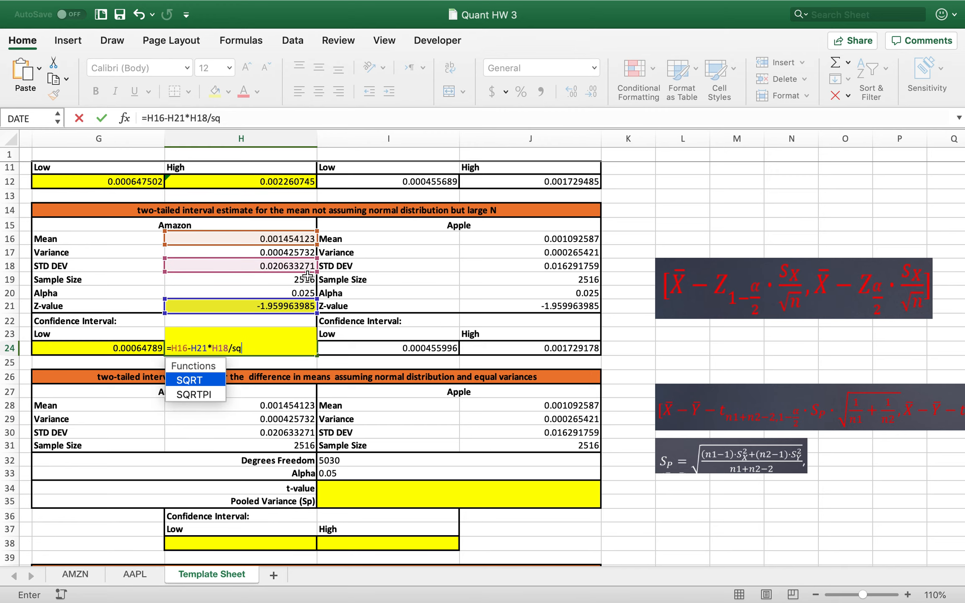
{"action": "double_click", "coordinate": [209, 380]}
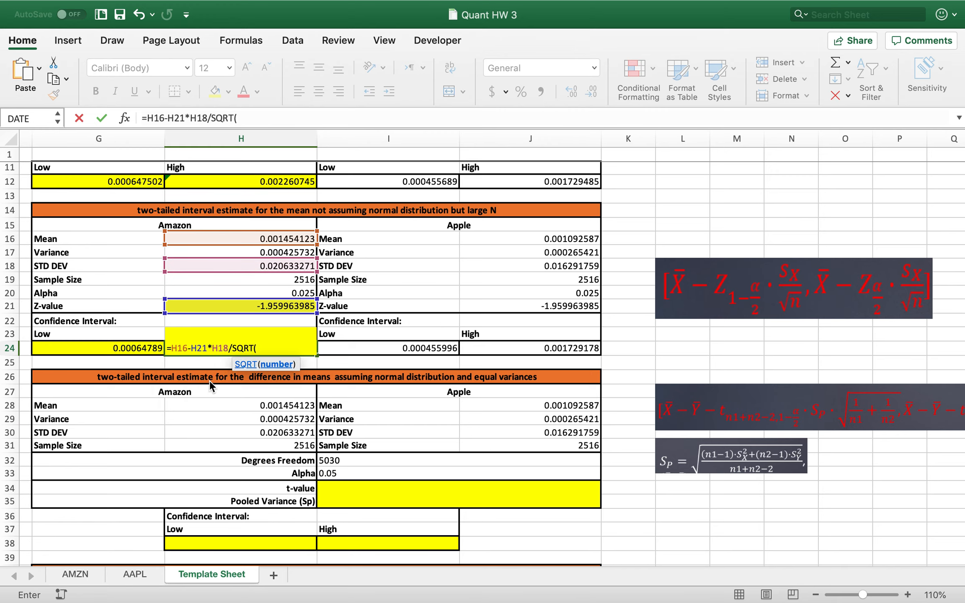
{"action": "left_click", "coordinate": [290, 280]}
{"action": "type", "text": ")"}
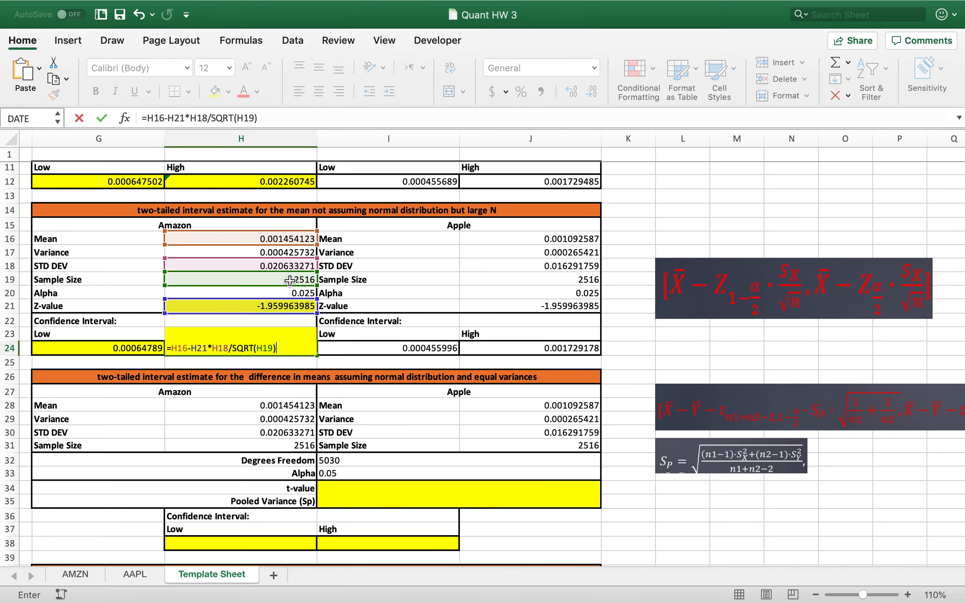
{"action": "key", "text": "Return"}
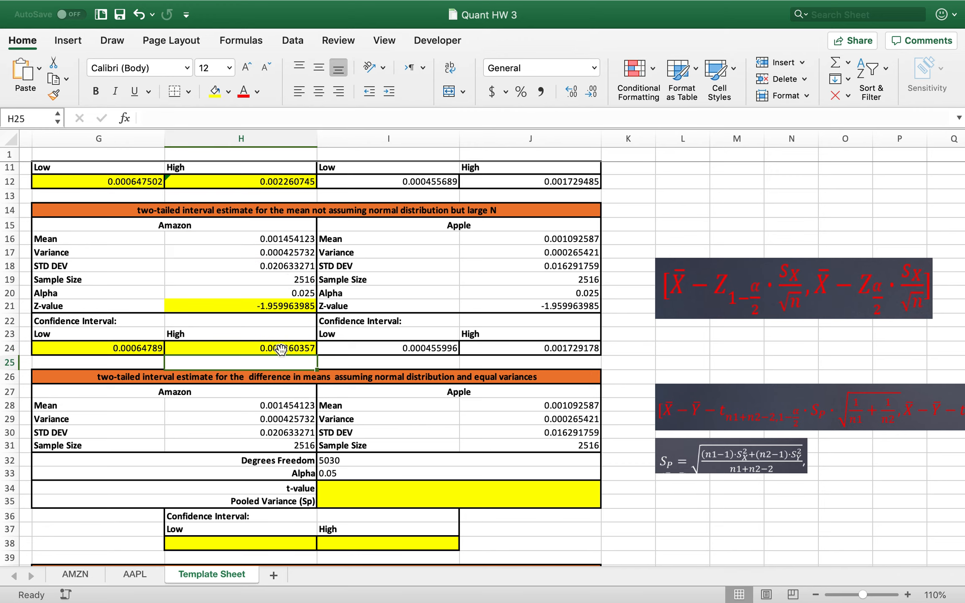
Examine the interval estimate sections for the difference in means, focusing on the equal-variances inputs and the pooled variance cell.
{"action": "scroll", "coordinate": [283, 345], "scroll_direction": "down", "scroll_amount": 2}
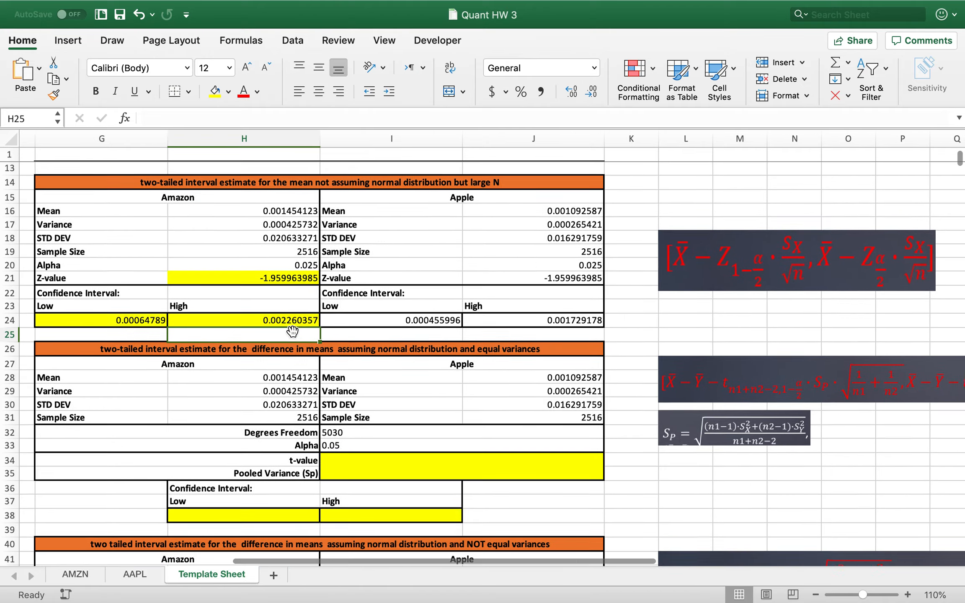
{"action": "scroll", "coordinate": [293, 331], "scroll_direction": "up", "scroll_amount": 5}
{"action": "scroll", "coordinate": [297, 327], "scroll_direction": "down", "scroll_amount": 5}
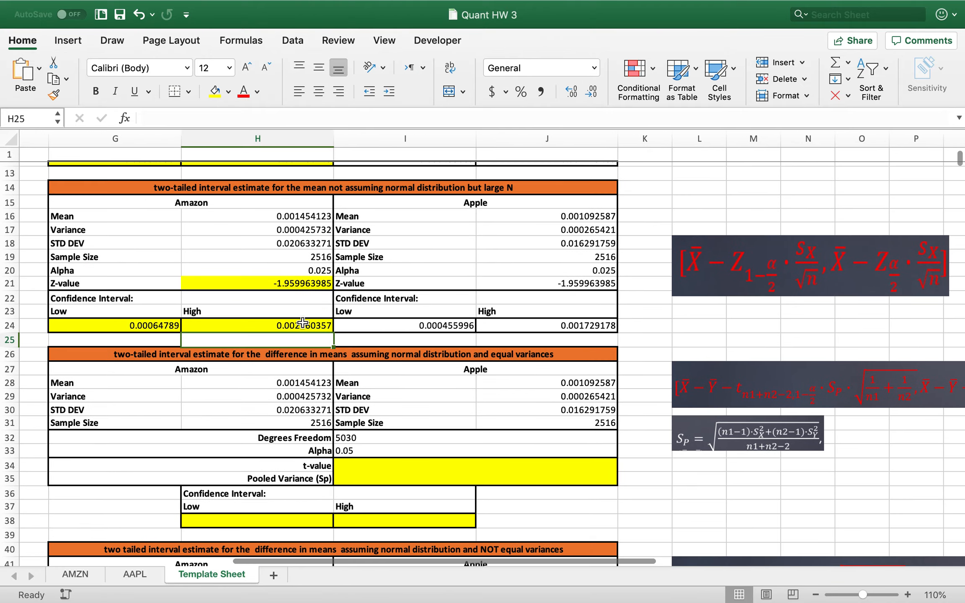
{"action": "scroll", "coordinate": [302, 323], "scroll_direction": "down", "scroll_amount": 10}
{"action": "scroll", "coordinate": [303, 322], "scroll_direction": "down", "scroll_amount": 1}
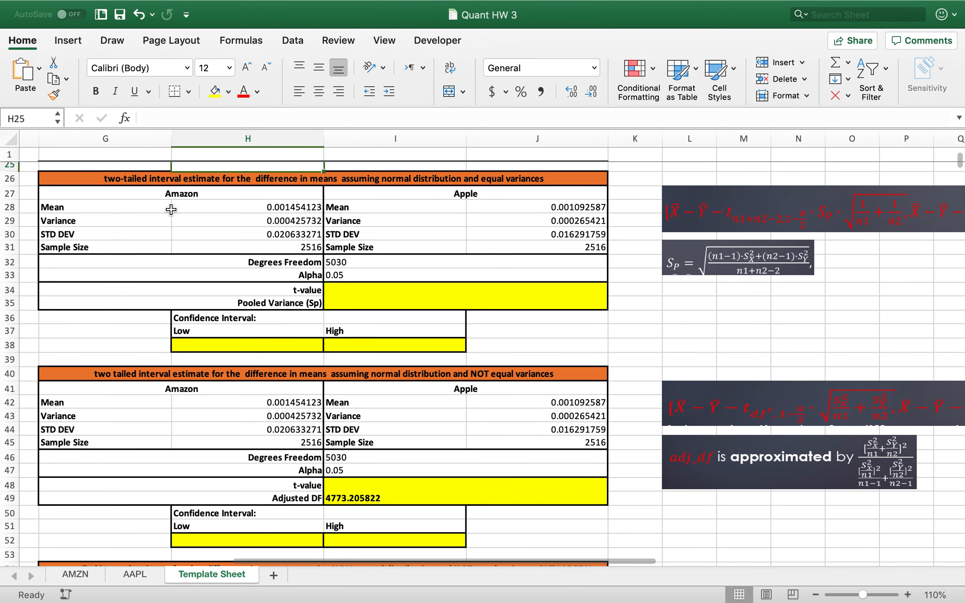
{"action": "scroll", "coordinate": [171, 210], "scroll_direction": "up", "scroll_amount": 1}
{"action": "scroll", "coordinate": [171, 210], "scroll_direction": "down", "scroll_amount": 1}
{"action": "scroll", "coordinate": [171, 210], "scroll_direction": "up", "scroll_amount": 1}
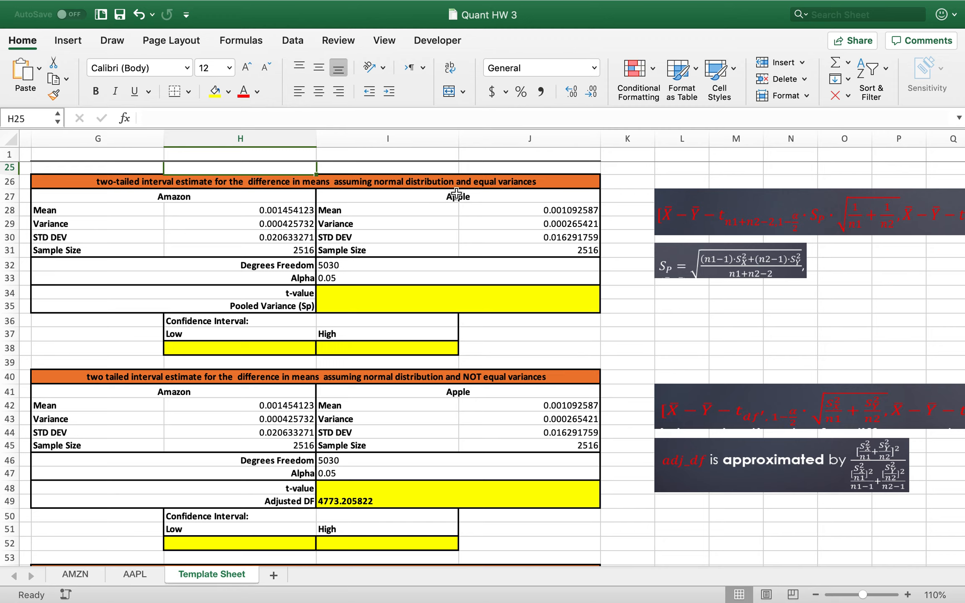
{"action": "left_click", "coordinate": [299, 307]}
{"action": "left_click", "coordinate": [334, 308]}
{"action": "left_click_drag", "start_coordinate": [256, 333], "coordinate": [280, 323]}
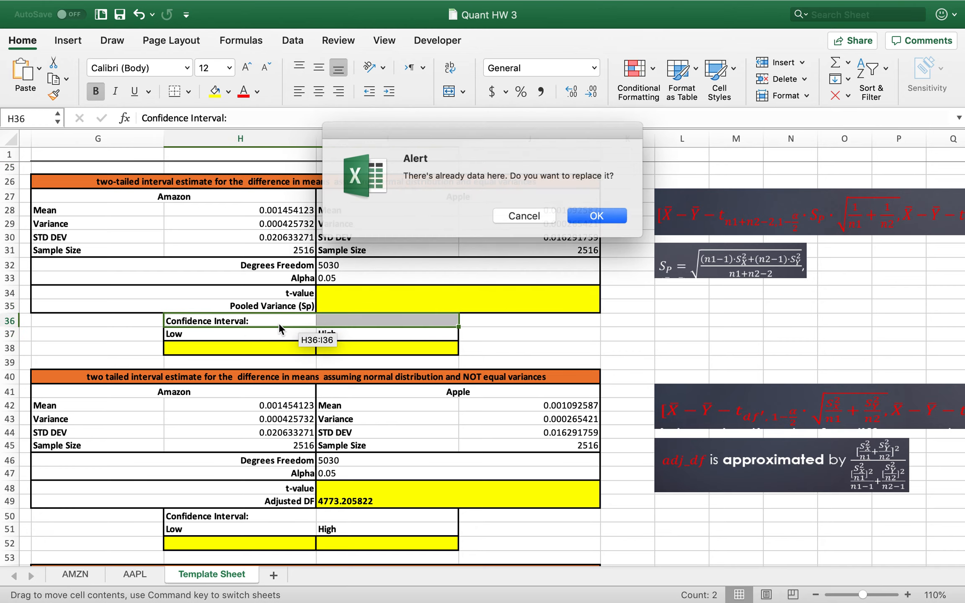
{"action": "left_click", "coordinate": [523, 215]}
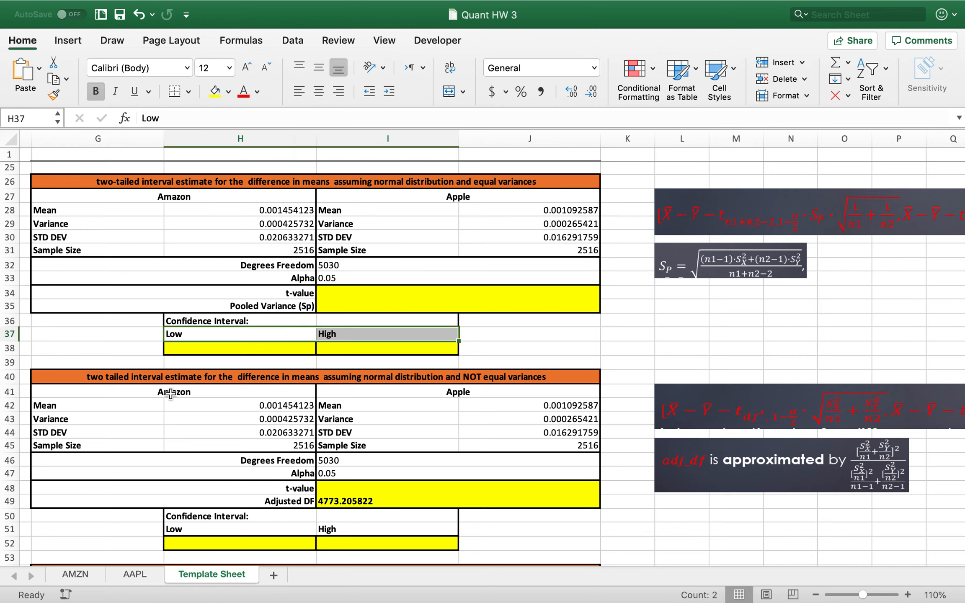
{"action": "left_click", "coordinate": [138, 335]}
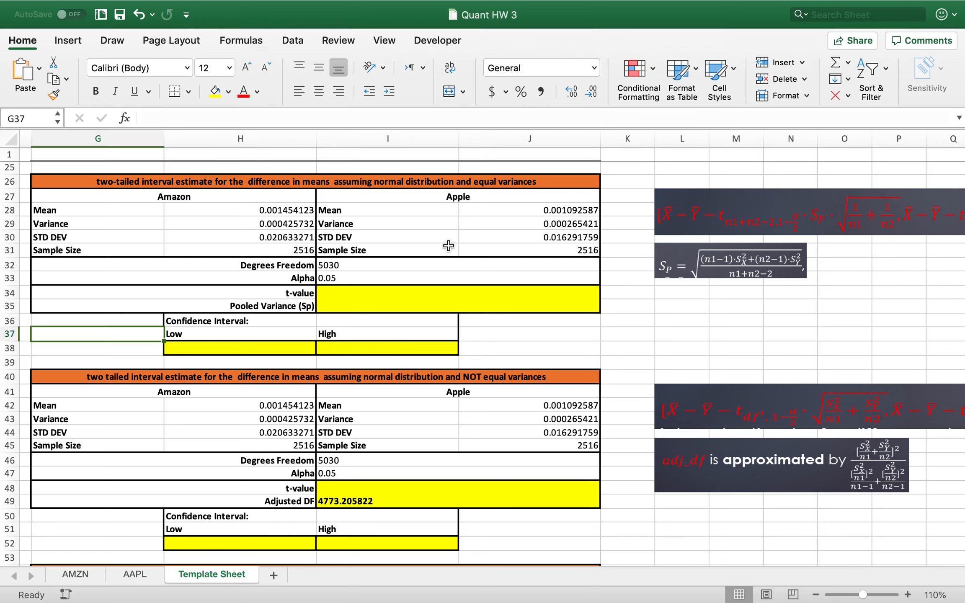
{"action": "left_click", "coordinate": [251, 347]}
{"action": "left_click", "coordinate": [378, 349]}
{"action": "left_click", "coordinate": [287, 347]}
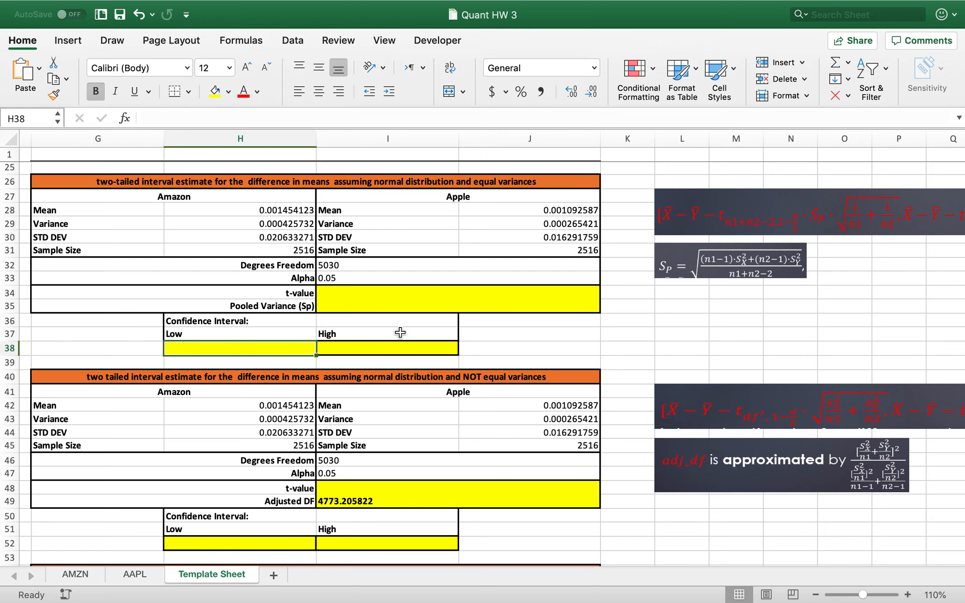
Compare the single-mean interval sections with the equal-variances difference section, including its confidence interval cells and the degrees of freedom formula in I32.
{"action": "scroll", "coordinate": [400, 333], "scroll_direction": "up", "scroll_amount": 4}
{"action": "scroll", "coordinate": [400, 333], "scroll_direction": "up", "scroll_amount": 5}
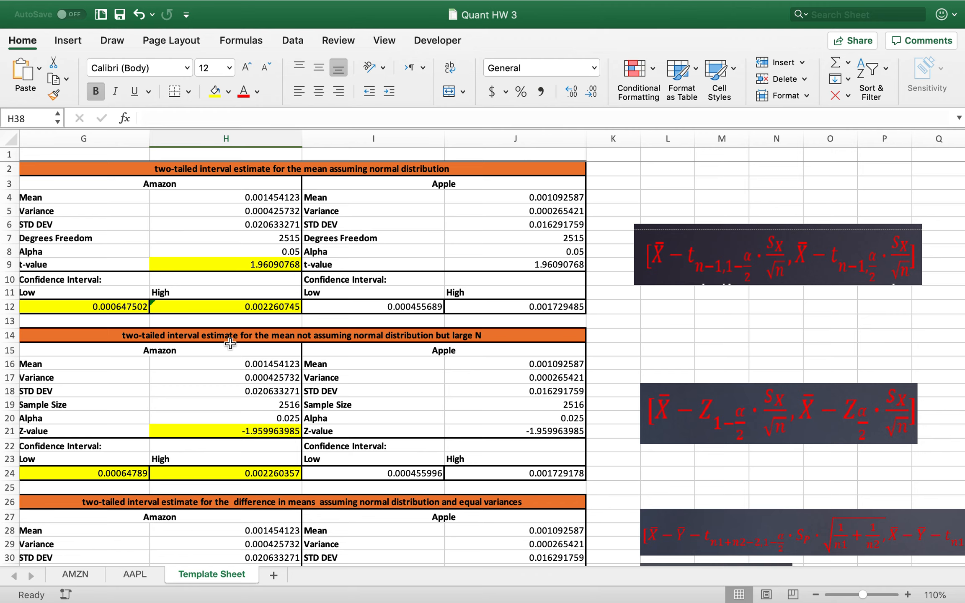
{"action": "scroll", "coordinate": [230, 344], "scroll_direction": "down", "scroll_amount": 5}
{"action": "scroll", "coordinate": [230, 344], "scroll_direction": "up", "scroll_amount": 4}
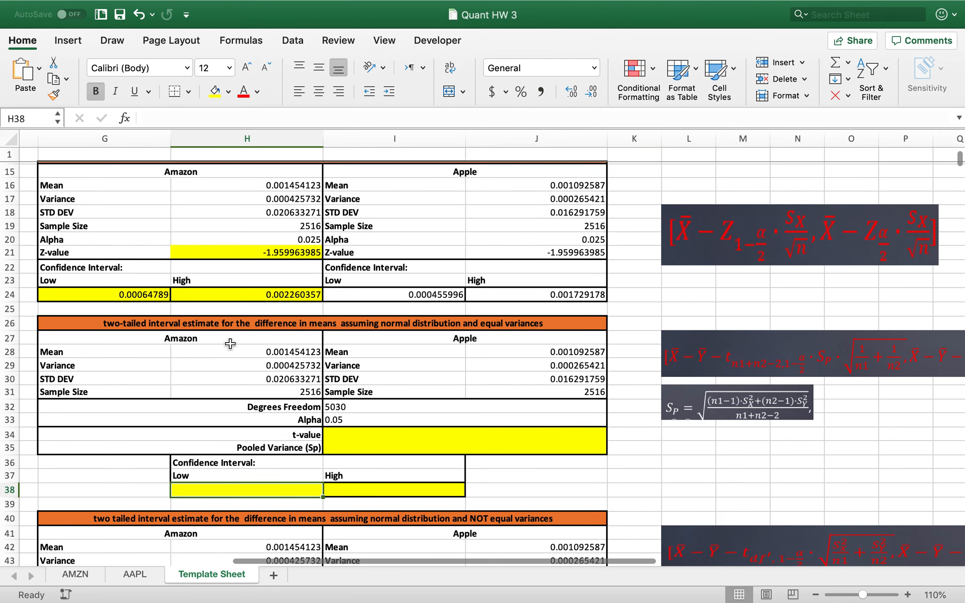
{"action": "scroll", "coordinate": [218, 252], "scroll_direction": "down", "scroll_amount": 5}
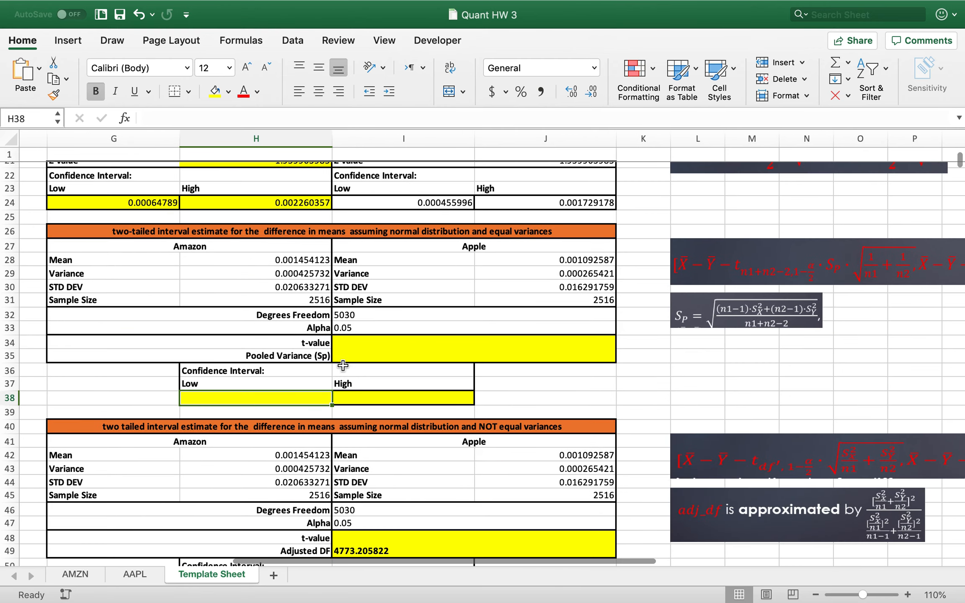
{"action": "left_click_drag", "start_coordinate": [260, 381], "coordinate": [406, 408]}
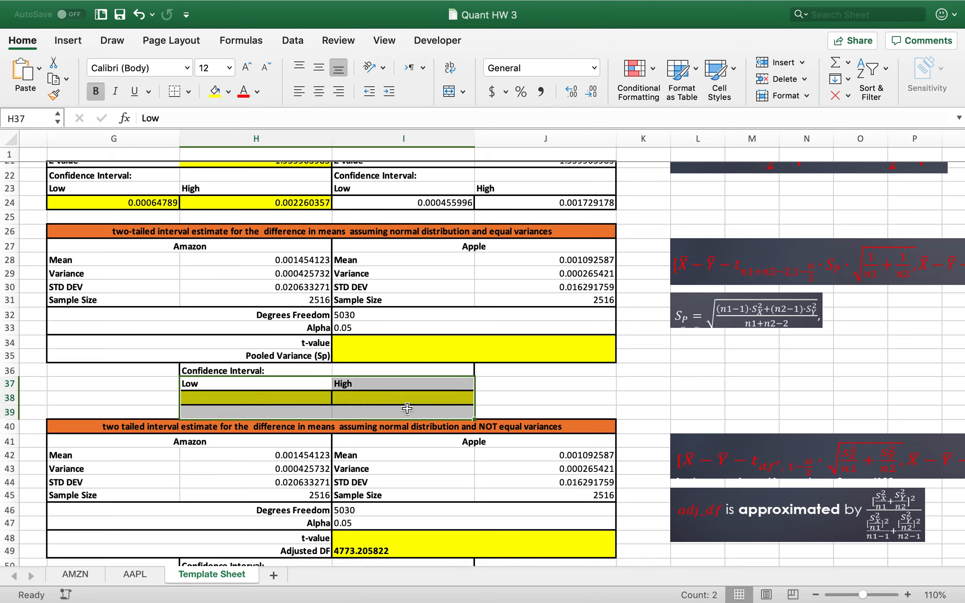
{"action": "left_click", "coordinate": [462, 345]}
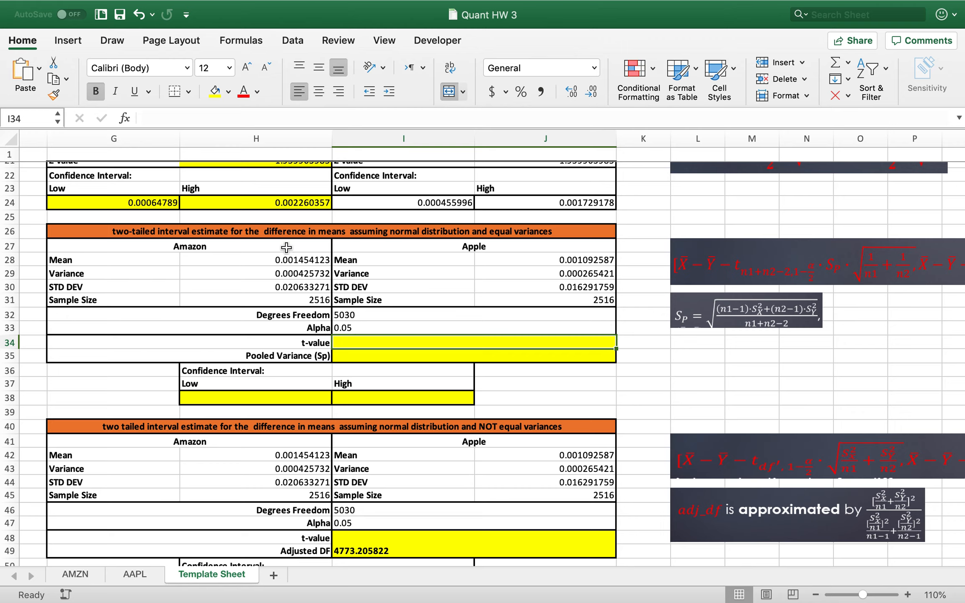
{"action": "double_click", "coordinate": [335, 315]}
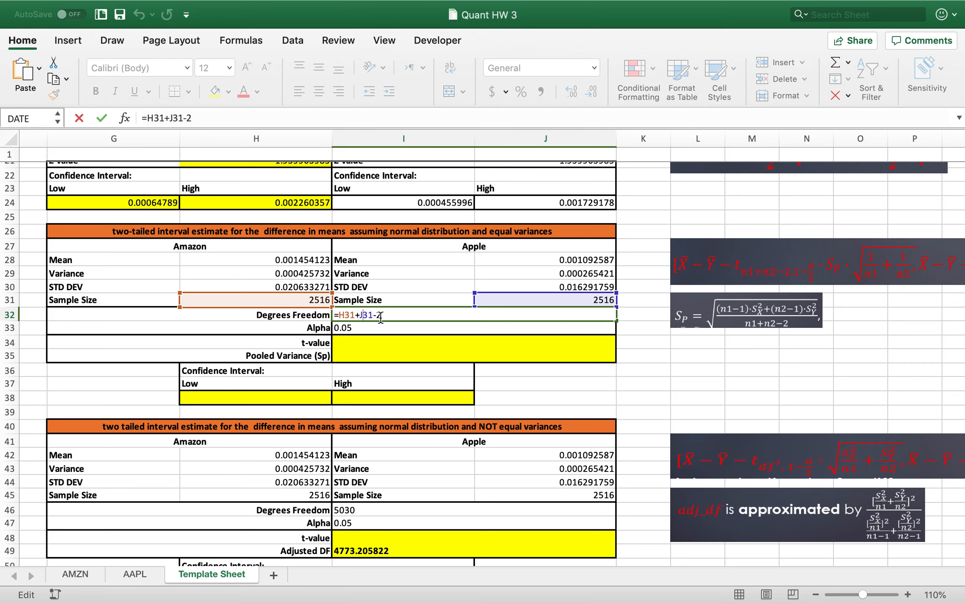
{"action": "key", "text": "Return"}
Calculate the t-value for the equal-variances difference in means in I34 with the formula =T.INV.2T(I33,I32).
{"action": "left_click", "coordinate": [360, 343]}
{"action": "type", "text": "="}
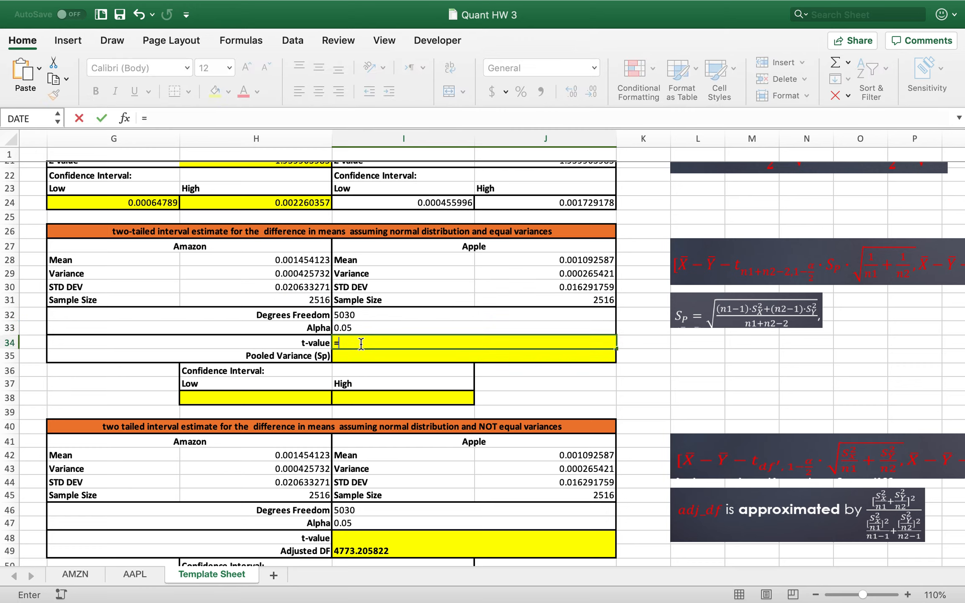
{"action": "type", "text": "t.inv"}
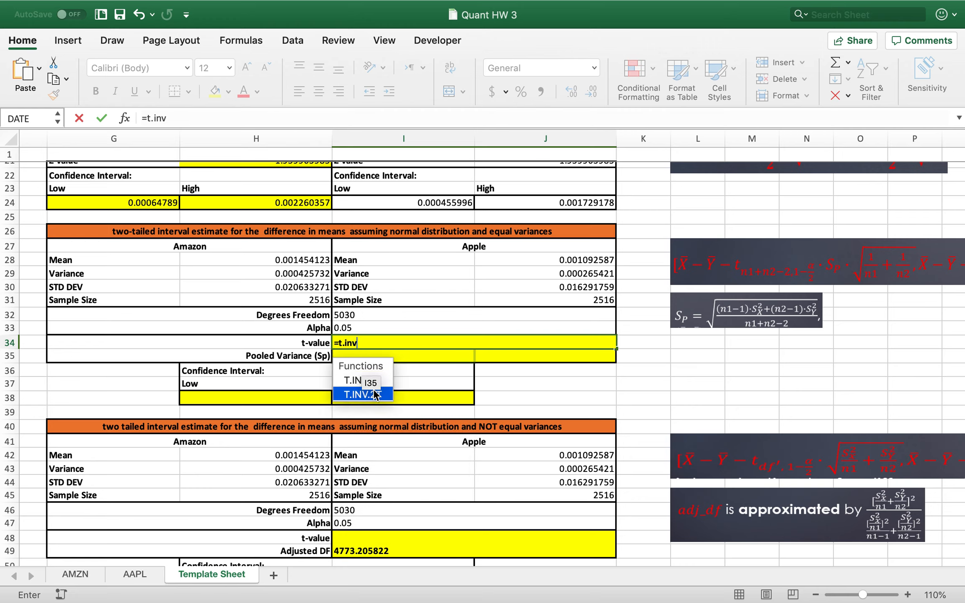
{"action": "double_click", "coordinate": [376, 395]}
{"action": "left_click", "coordinate": [365, 329]}
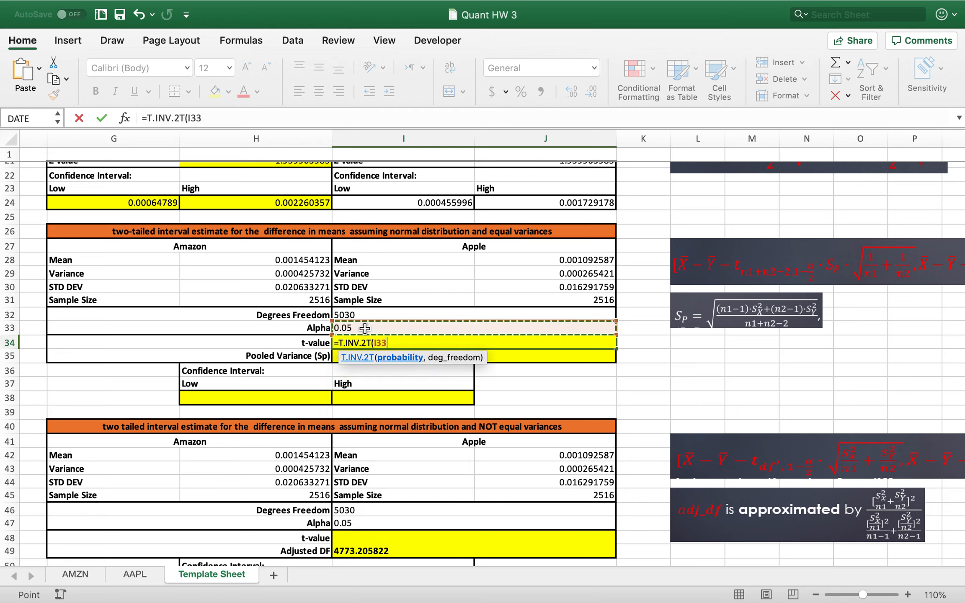
{"action": "type", "text": ","}
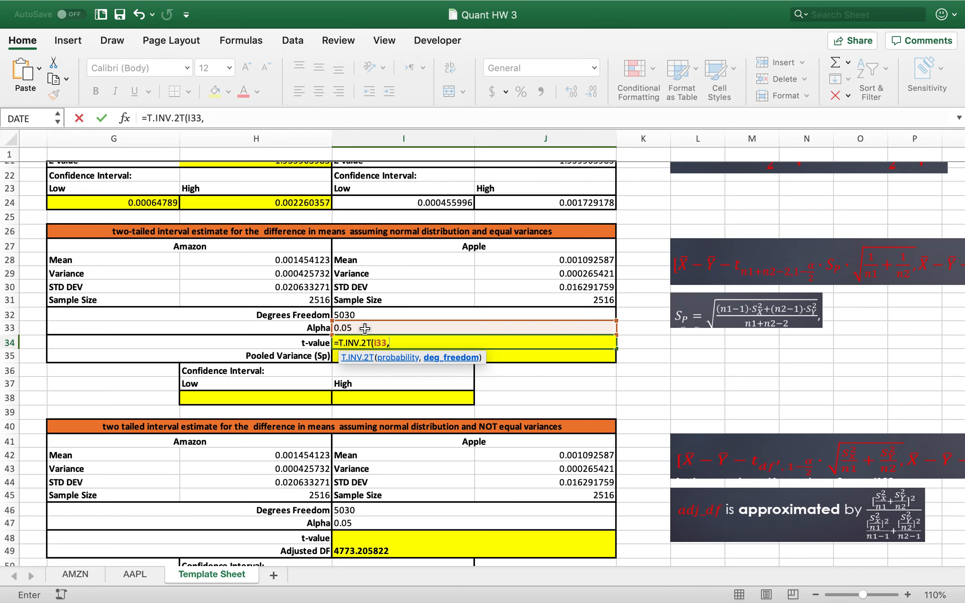
{"action": "left_click", "coordinate": [366, 313]}
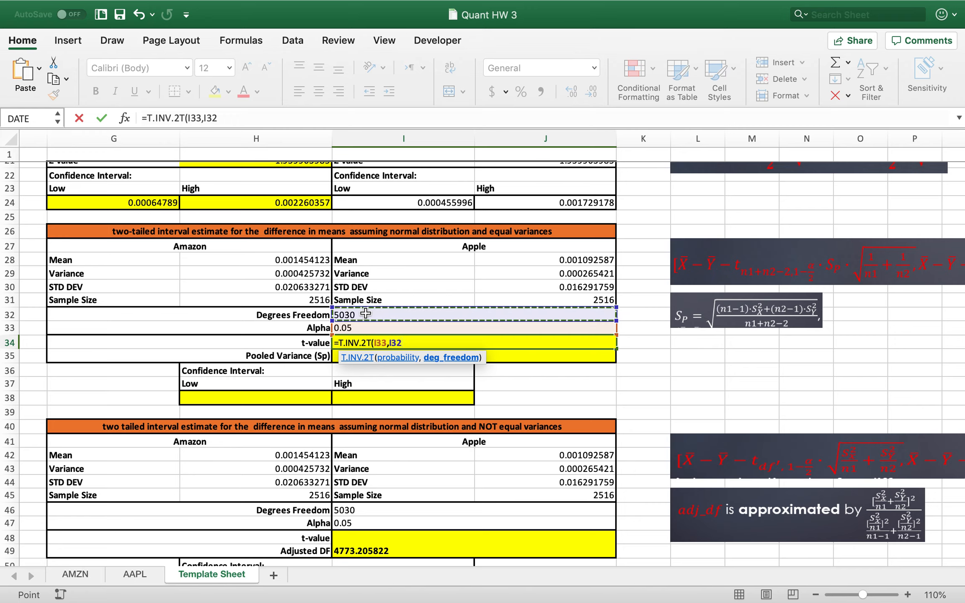
{"action": "type", "text": ")"}
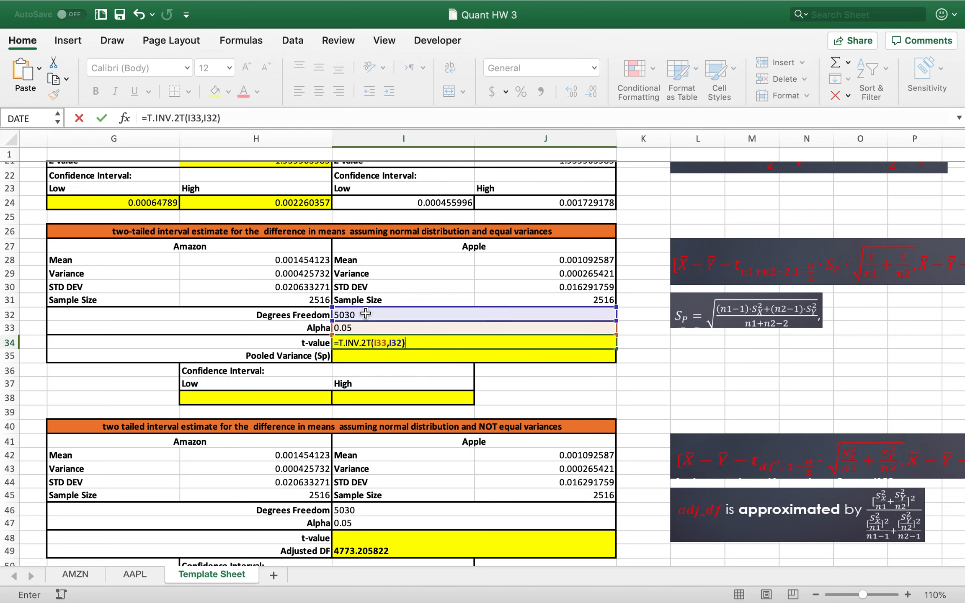
{"action": "key", "text": "Return"}
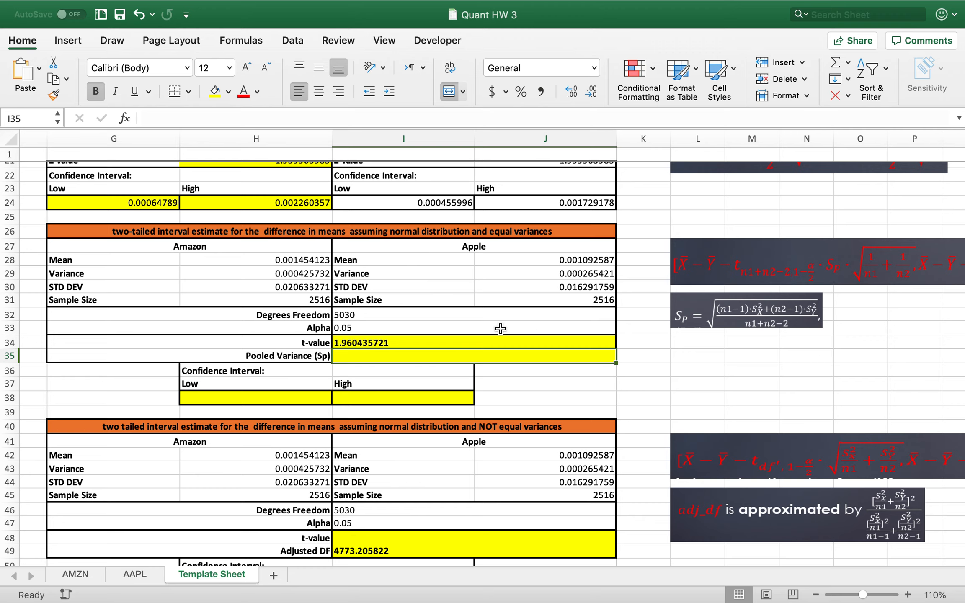
Calculate the pooled variance (Sp) for the equal-variances section in I35 with the formula =SQRT(((H31-1)*H29+(J31-1)*J29)/(H31+J31-2)).
{"action": "type", "text": "="}
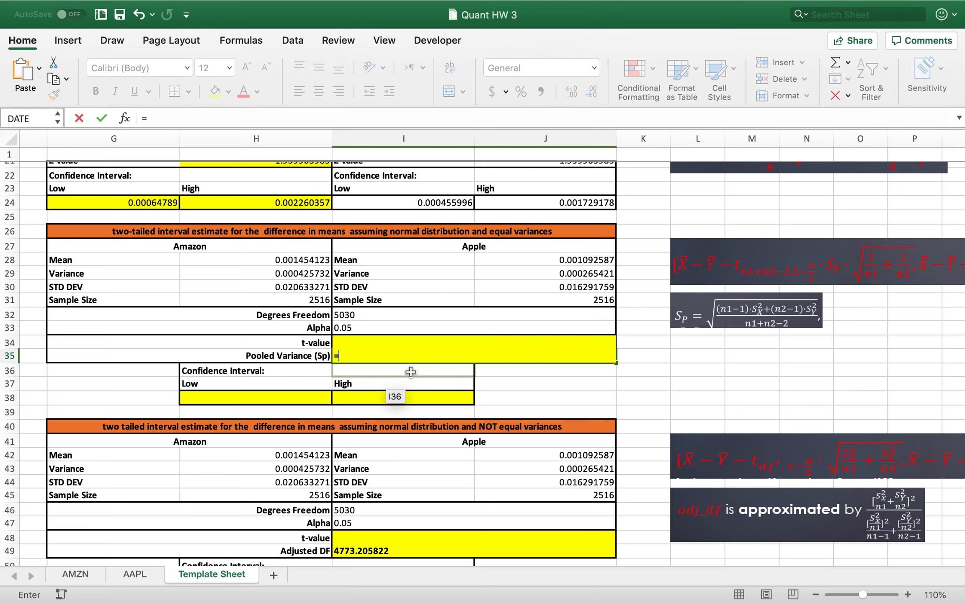
{"action": "type", "text": "sqrt"}
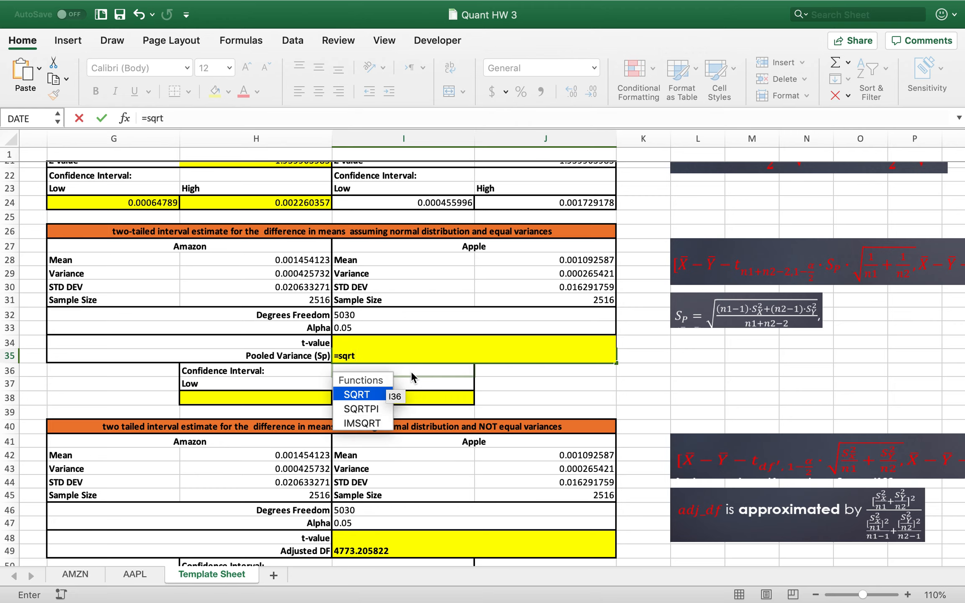
{"action": "key", "text": "Tab"}
{"action": "type", "text": "("}
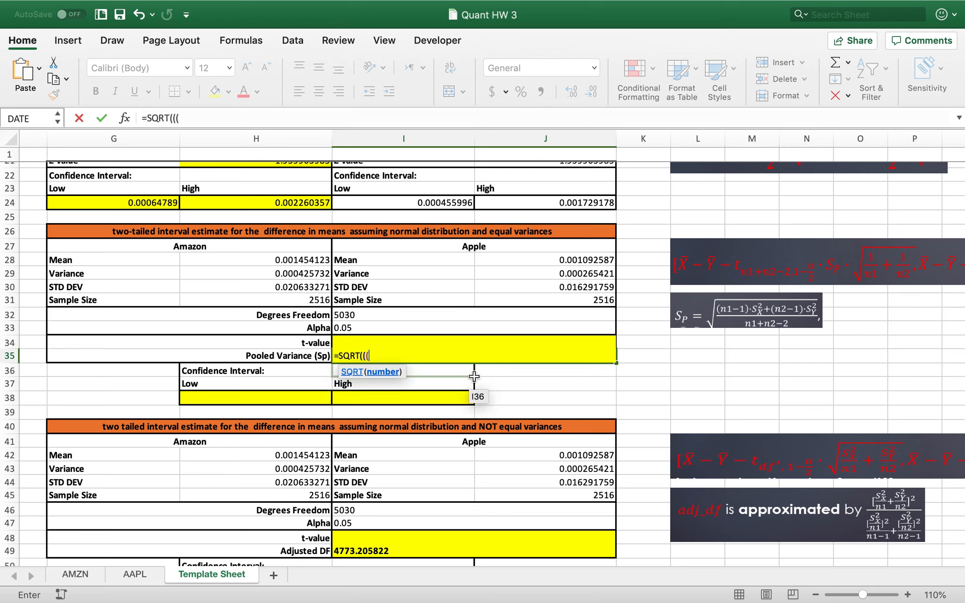
{"action": "left_click", "coordinate": [310, 301]}
{"action": "type", "text": "-1)*"}
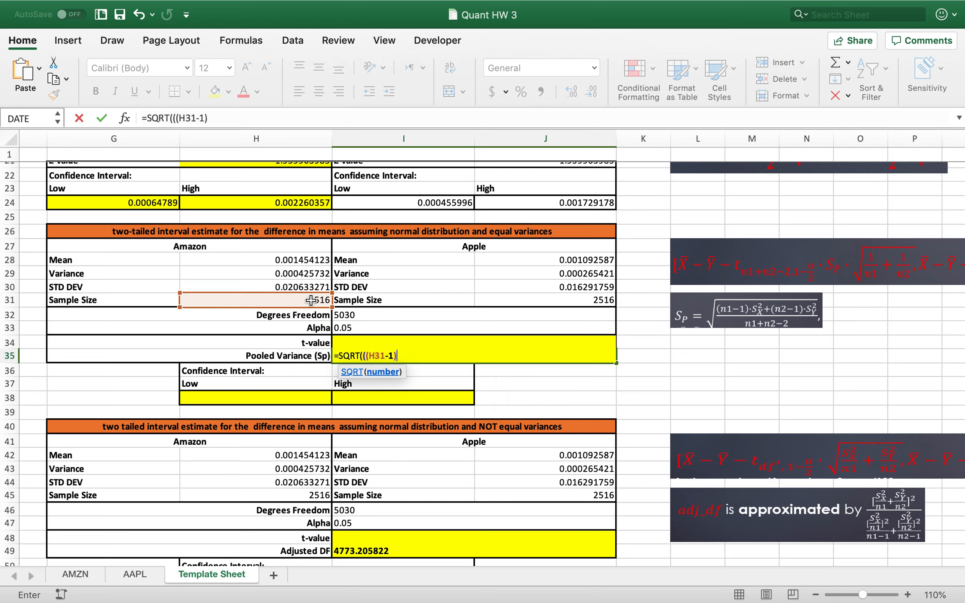
{"action": "left_click", "coordinate": [250, 276]}
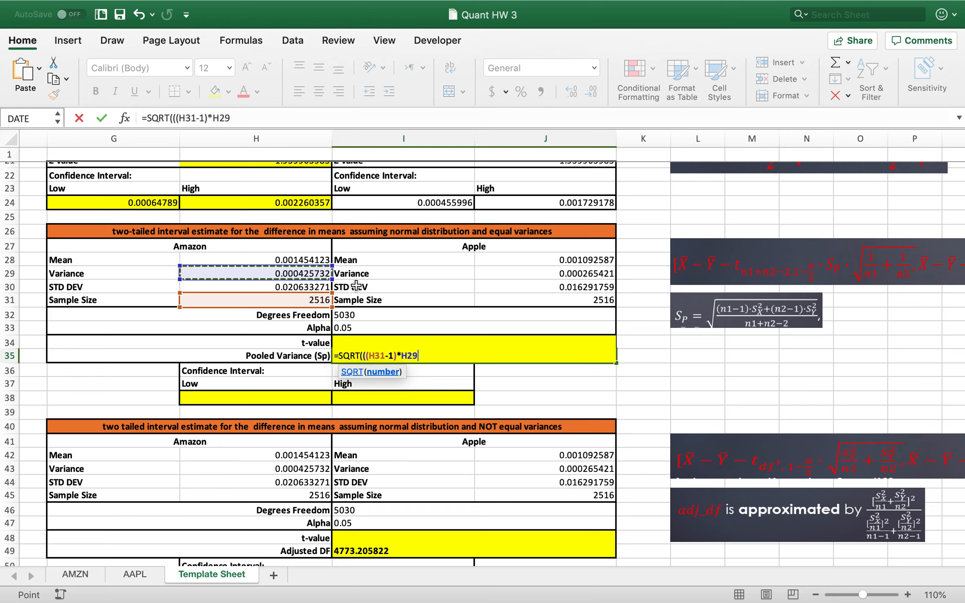
{"action": "type", "text": "+("}
{"action": "left_click", "coordinate": [607, 300]}
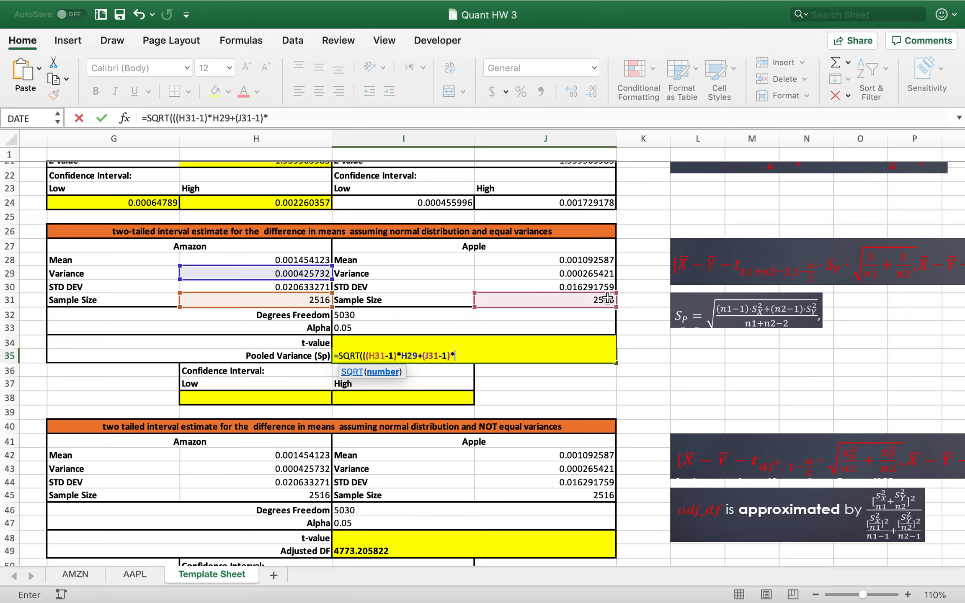
{"action": "left_click", "coordinate": [591, 273]}
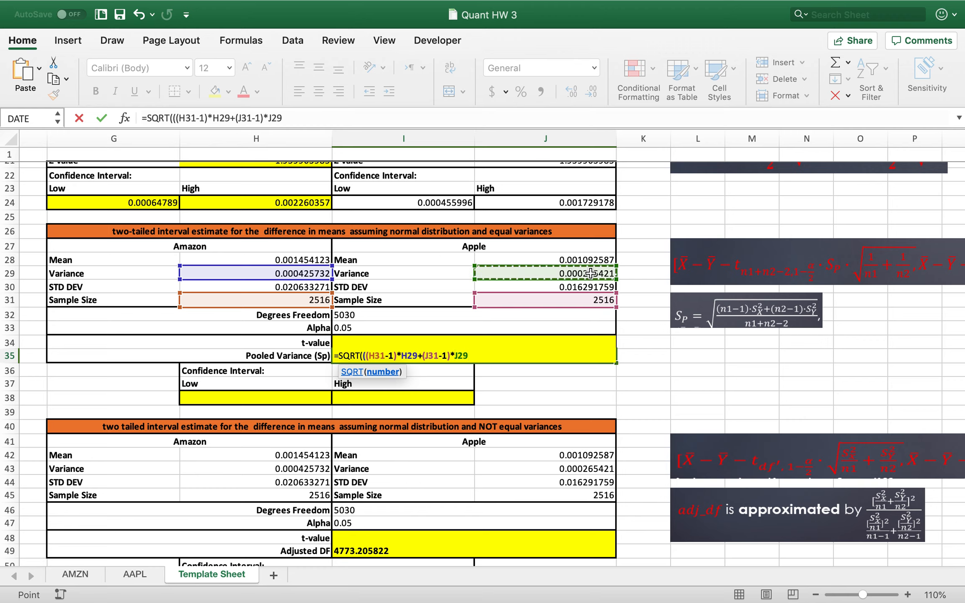
{"action": "type", "text": ")/("}
{"action": "left_click", "coordinate": [287, 300]}
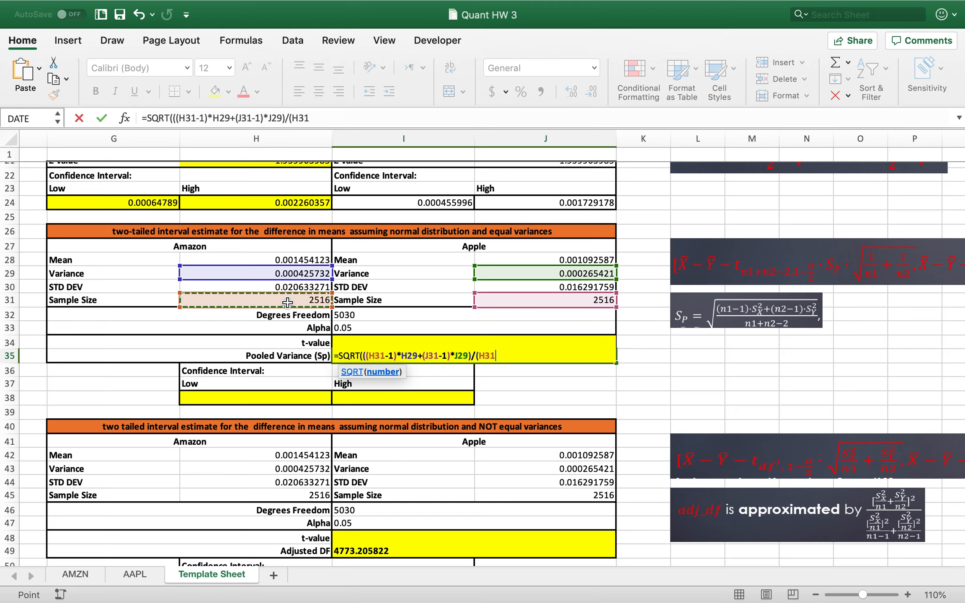
{"action": "type", "text": "+"}
{"action": "left_click", "coordinate": [547, 300]}
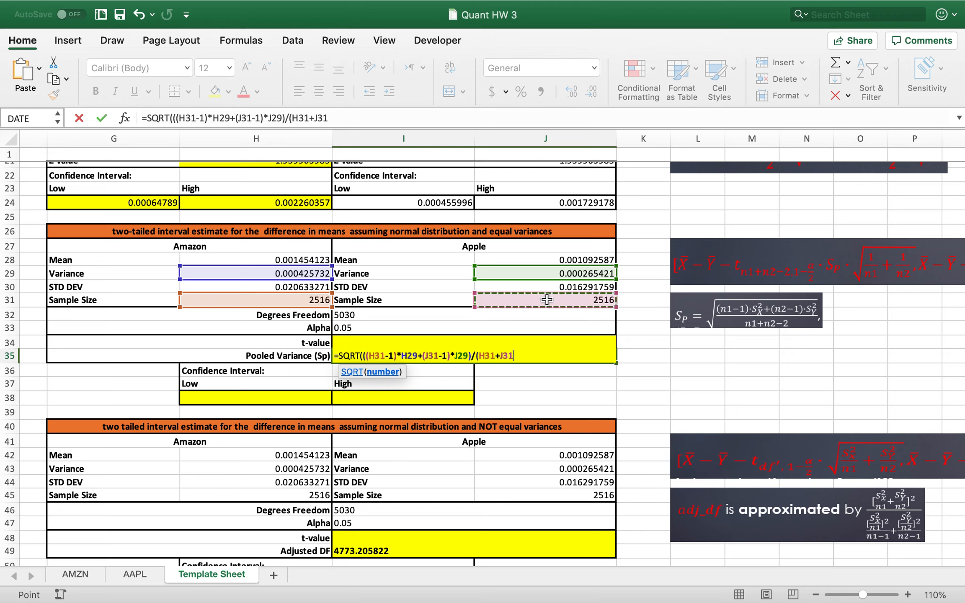
{"action": "type", "text": "-2))"}
{"action": "key", "text": "Return"}
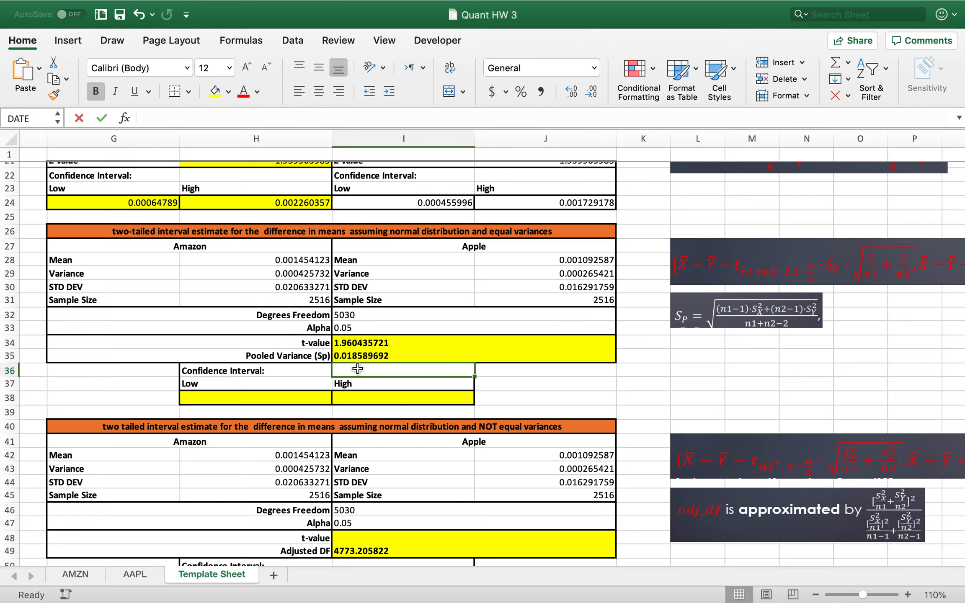
Calculate the lower confidence limit for the equal-variances difference in means in H38 with the formula =H28-J28-I34*I35*SQRT(1/H31+1/J31).
{"action": "left_click", "coordinate": [279, 404]}
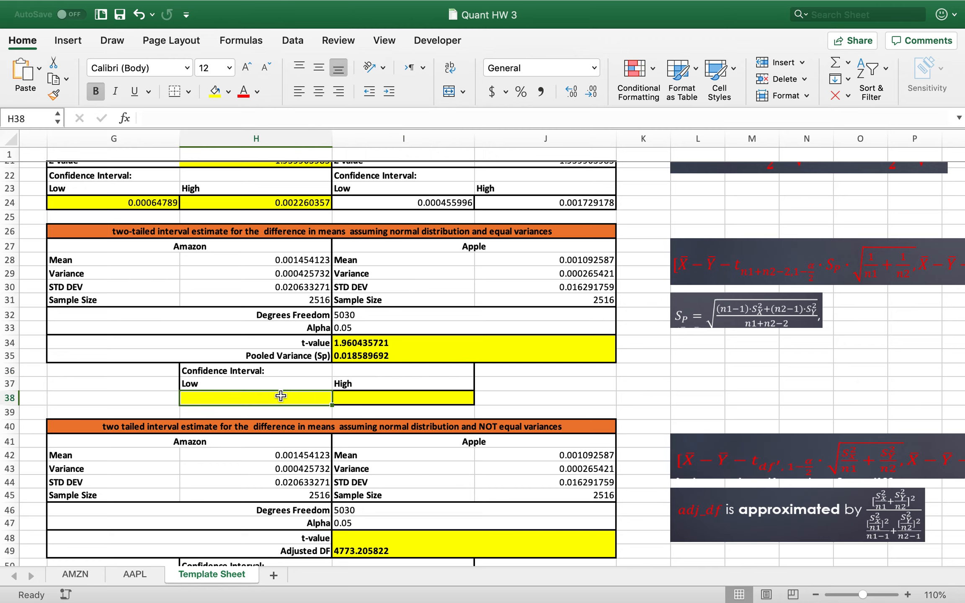
{"action": "type", "text": "="}
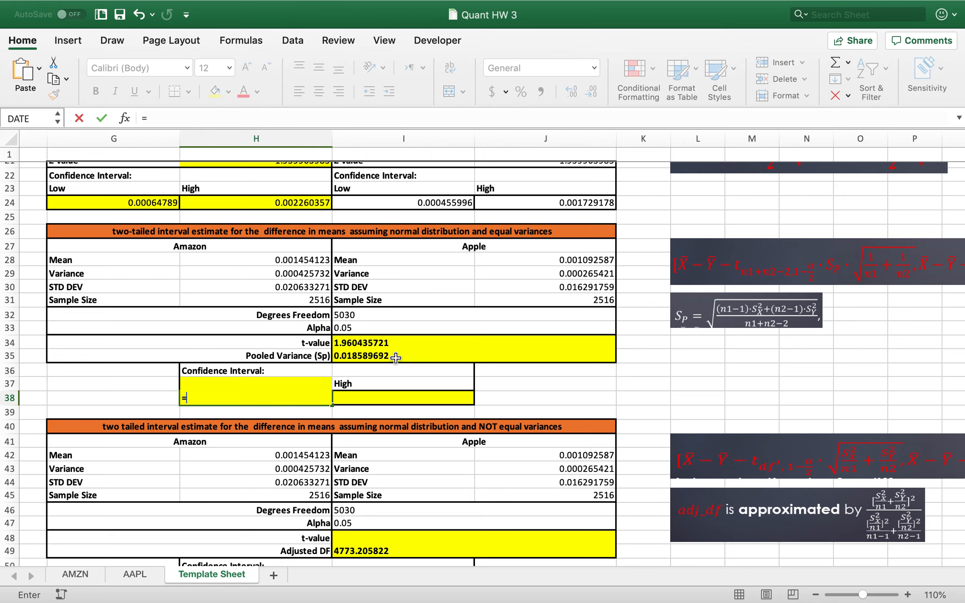
{"action": "left_click", "coordinate": [302, 262]}
{"action": "type", "text": "-"}
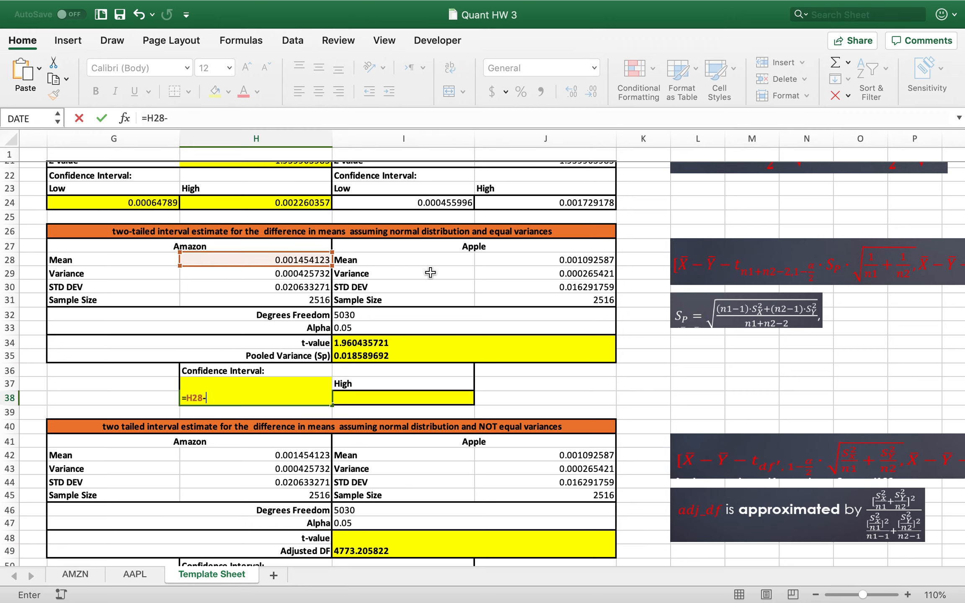
{"action": "left_click", "coordinate": [553, 268]}
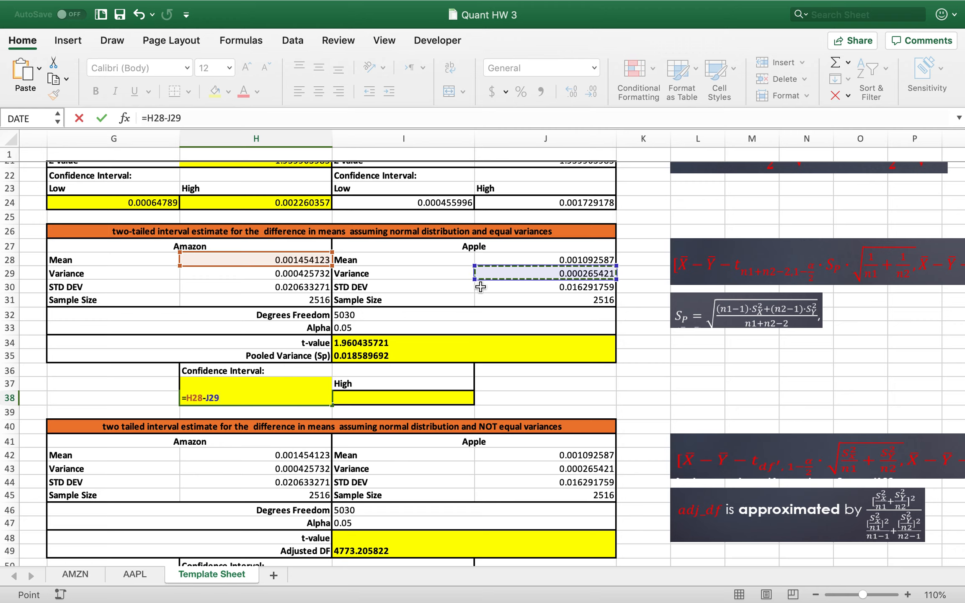
{"action": "type", "text": "="}
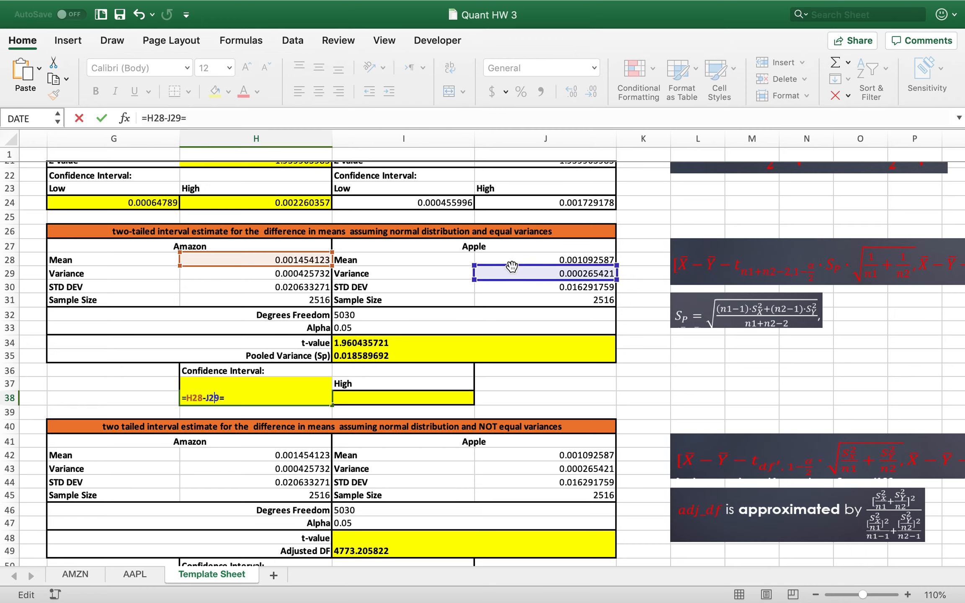
{"action": "left_click_drag", "start_coordinate": [514, 272], "coordinate": [513, 258]}
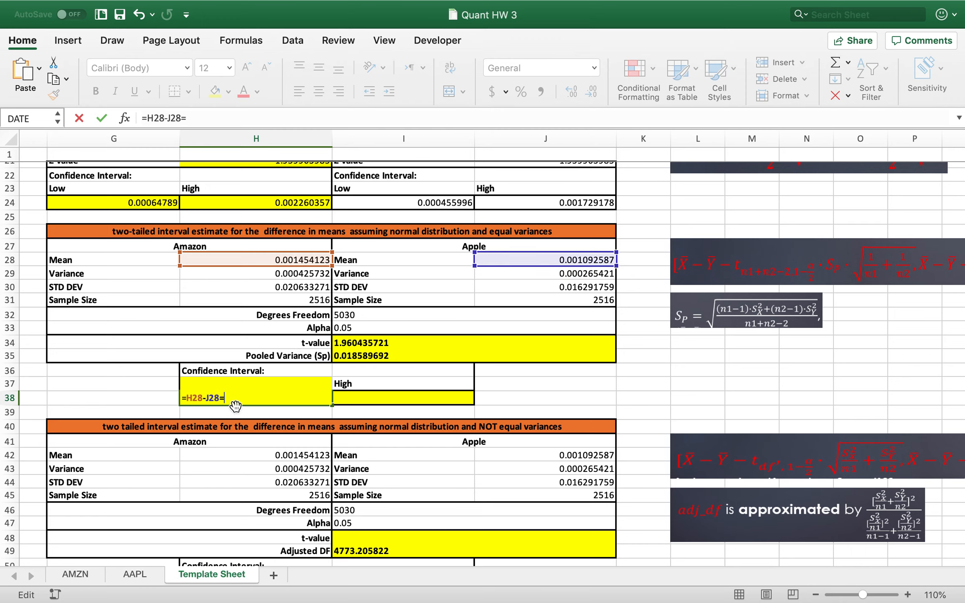
{"action": "left_click", "coordinate": [347, 344]}
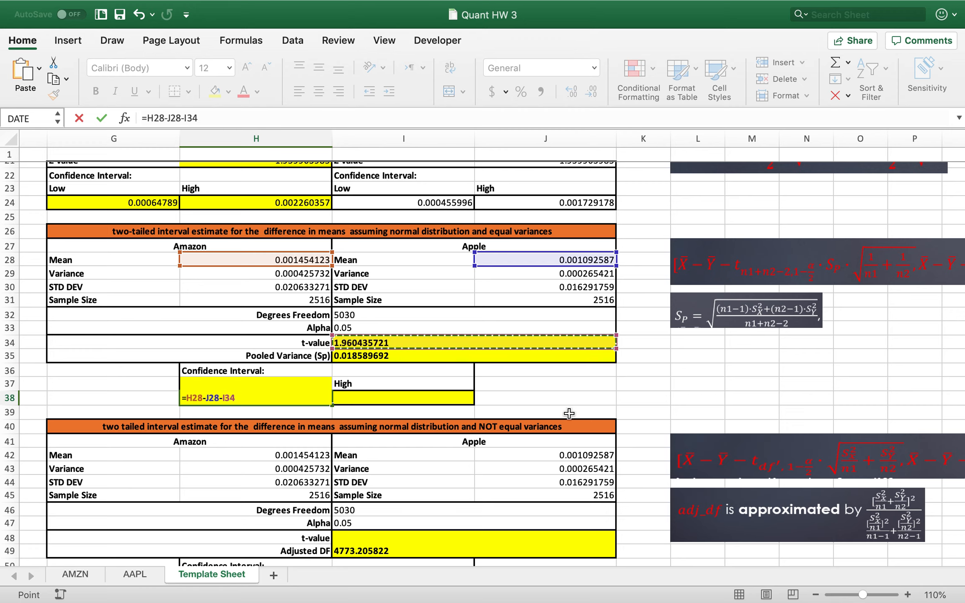
{"action": "type", "text": "*"}
{"action": "left_click", "coordinate": [389, 357]}
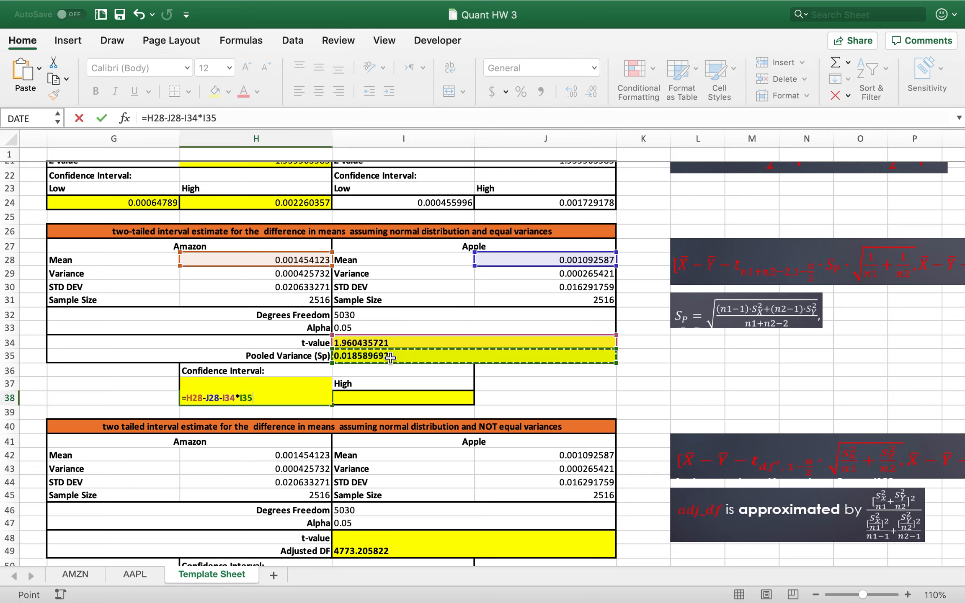
{"action": "type", "text": "*sqrt"}
{"action": "double_click", "coordinate": [230, 439]}
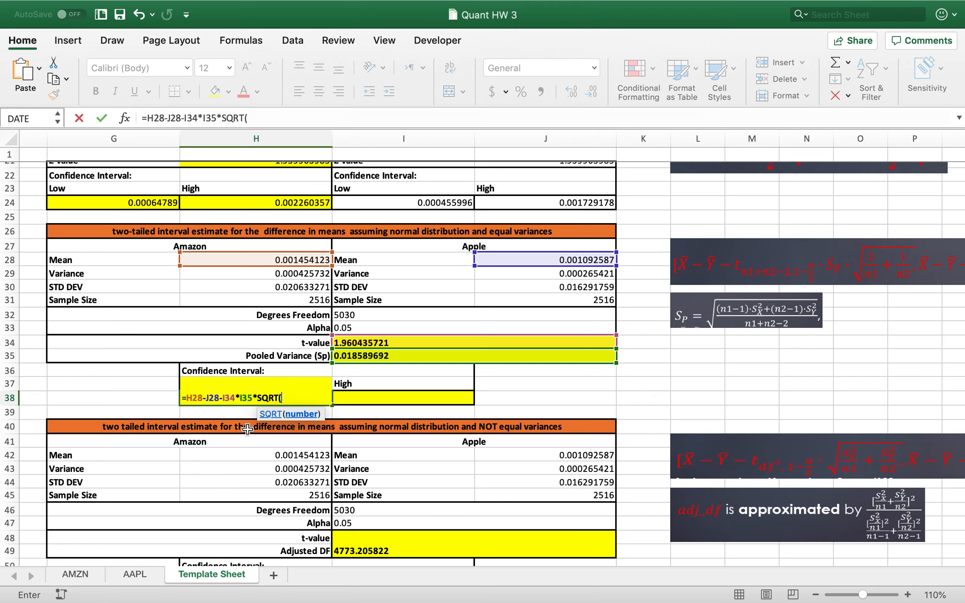
{"action": "type", "text": "1/"}
{"action": "left_click", "coordinate": [235, 300]}
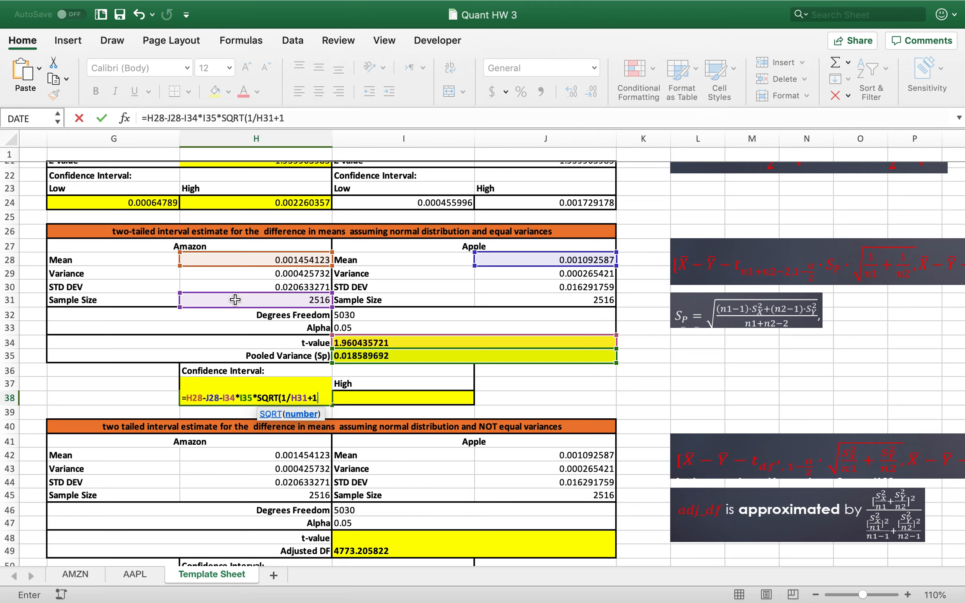
{"action": "left_click", "coordinate": [563, 301]}
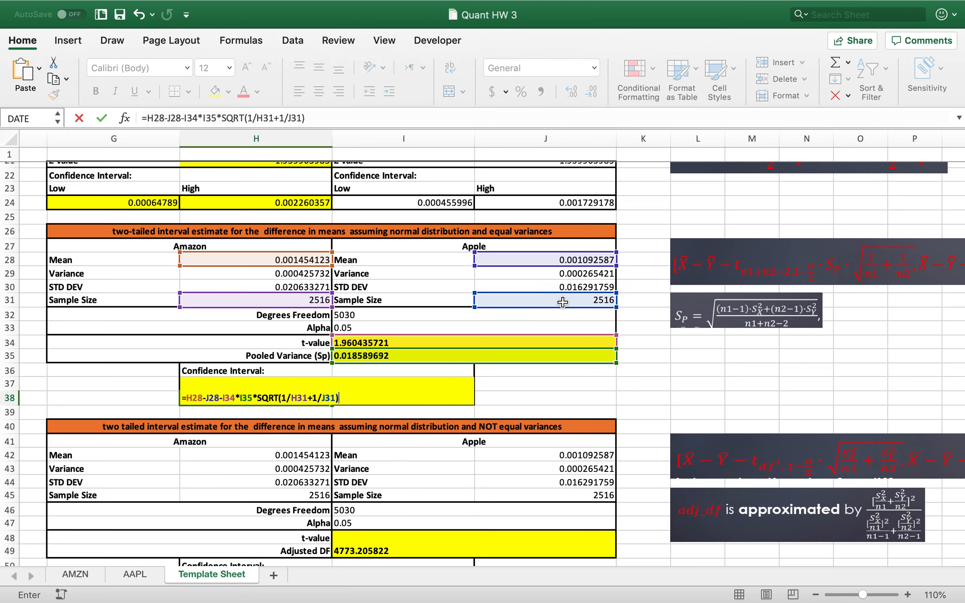
{"action": "key", "text": "Return"}
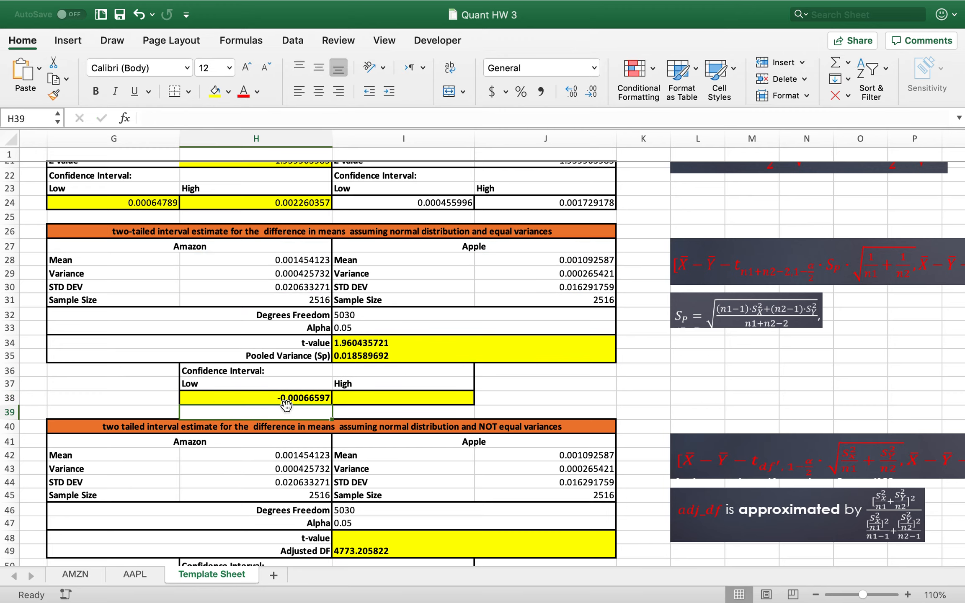
Calculate the upper confidence limit for the equal-variances difference in means in I38 with the formula =H28-J28+I34*I35*SQRT(1/H31+1/J31).
{"action": "left_click", "coordinate": [361, 399]}
{"action": "type", "text": "="}
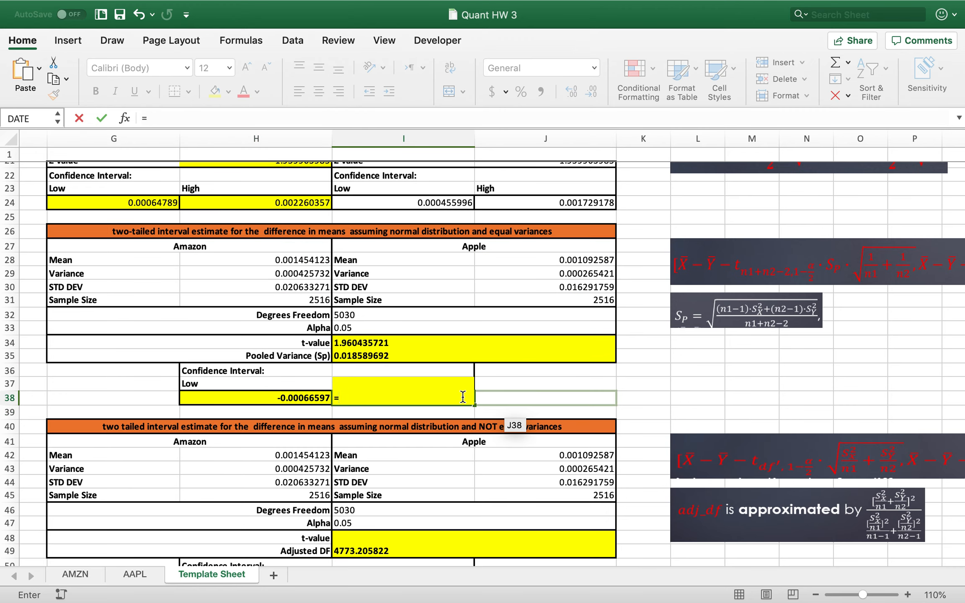
{"action": "left_click", "coordinate": [288, 260]}
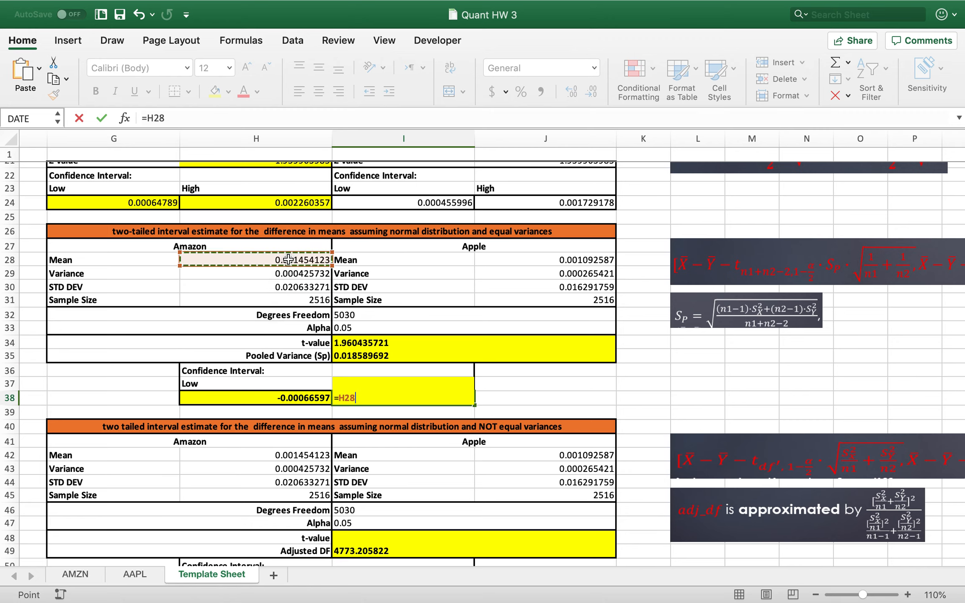
{"action": "type", "text": "-"}
{"action": "left_click", "coordinate": [568, 260]}
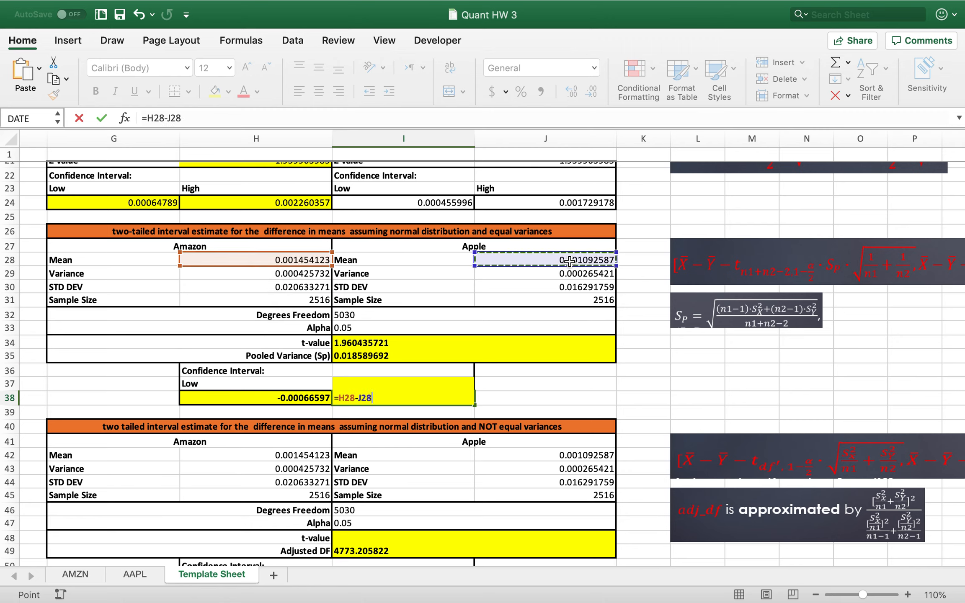
{"action": "type", "text": "+"}
{"action": "left_click", "coordinate": [356, 345]}
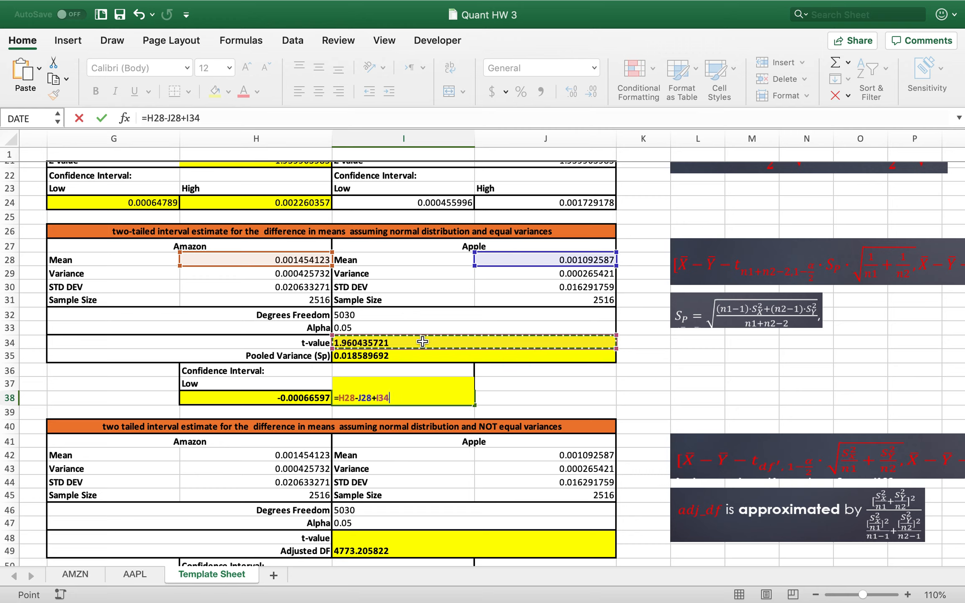
{"action": "type", "text": "*"}
{"action": "left_click", "coordinate": [391, 357]}
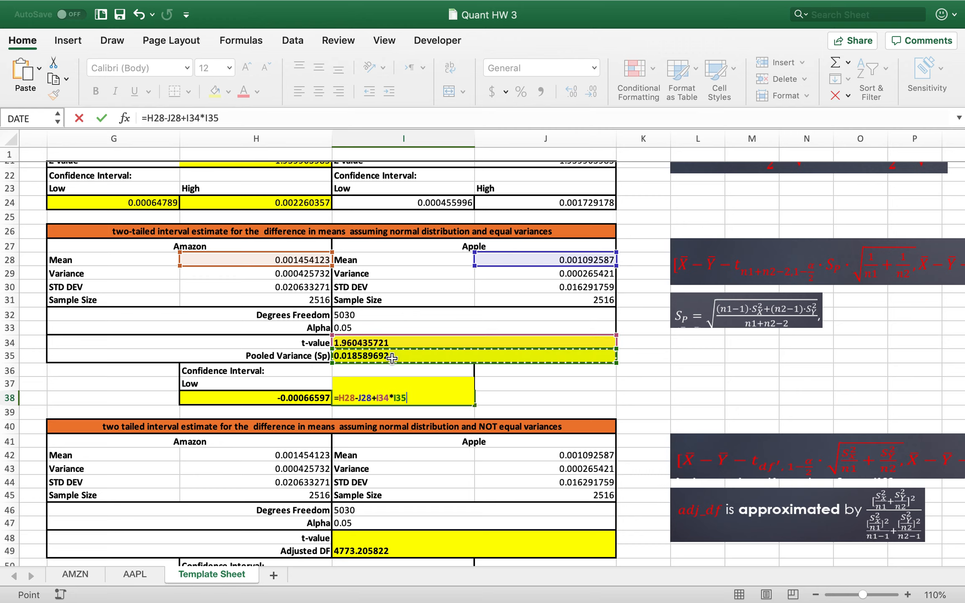
{"action": "type", "text": "*SQRT(1/"}
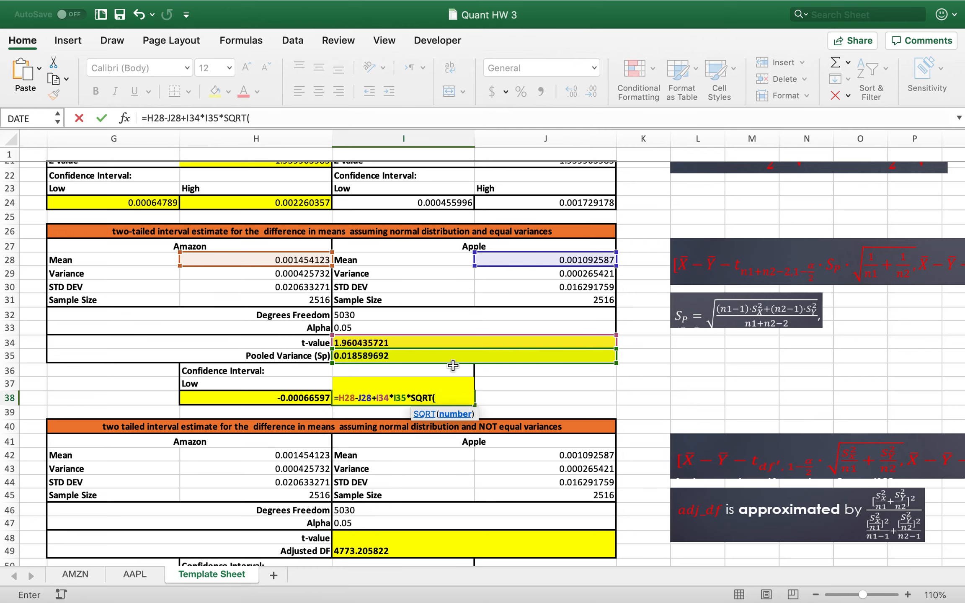
{"action": "left_click", "coordinate": [283, 298]}
{"action": "type", "text": "+1/"}
{"action": "left_click", "coordinate": [563, 300]}
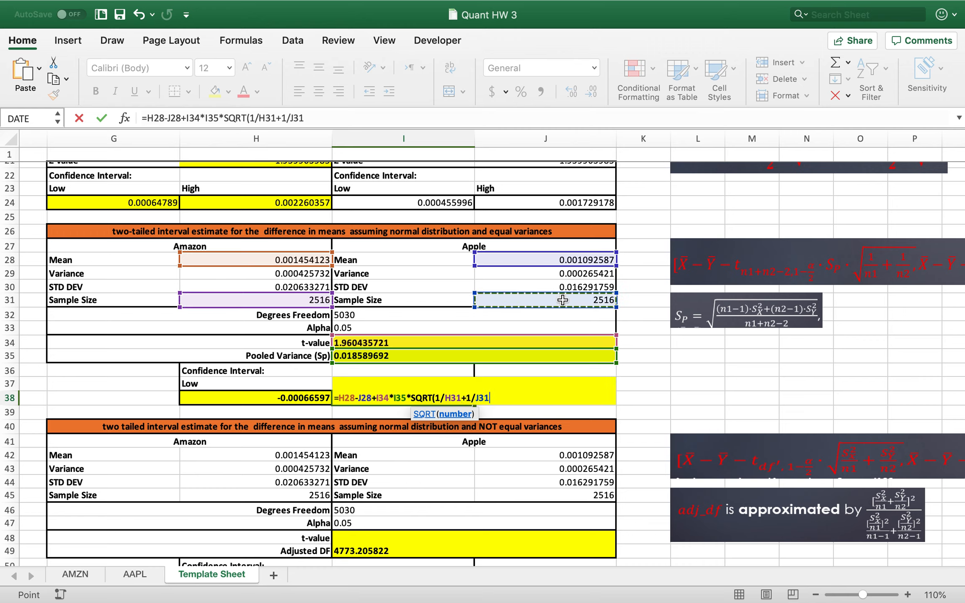
{"action": "type", "text": ")"}
{"action": "key", "text": "Return"}
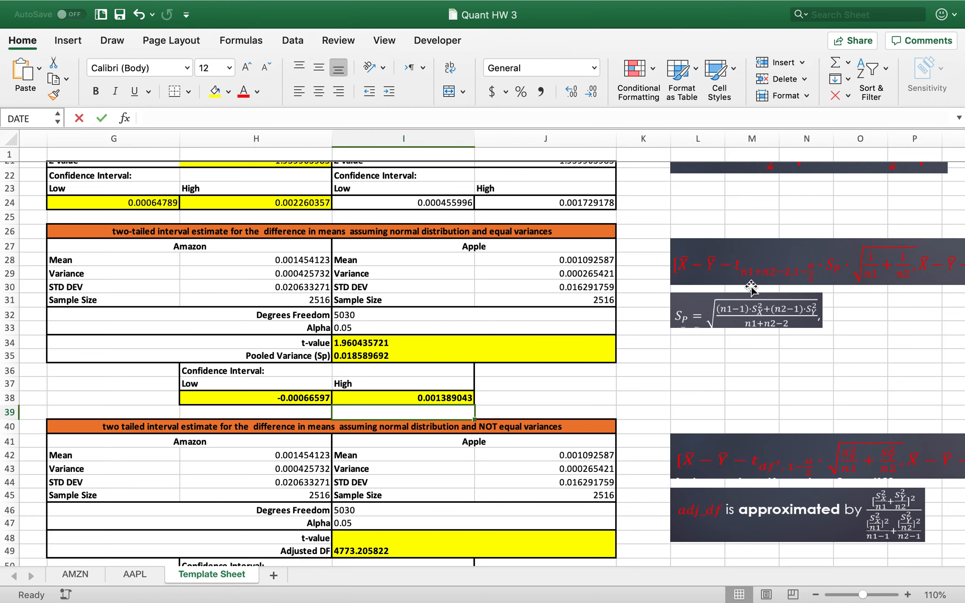
Compare the lower and upper confidence limits of the equal-variances difference in means and their formulas in H38 and I38.
{"action": "scroll", "coordinate": [573, 301], "scroll_direction": "down", "scroll_amount": 2}
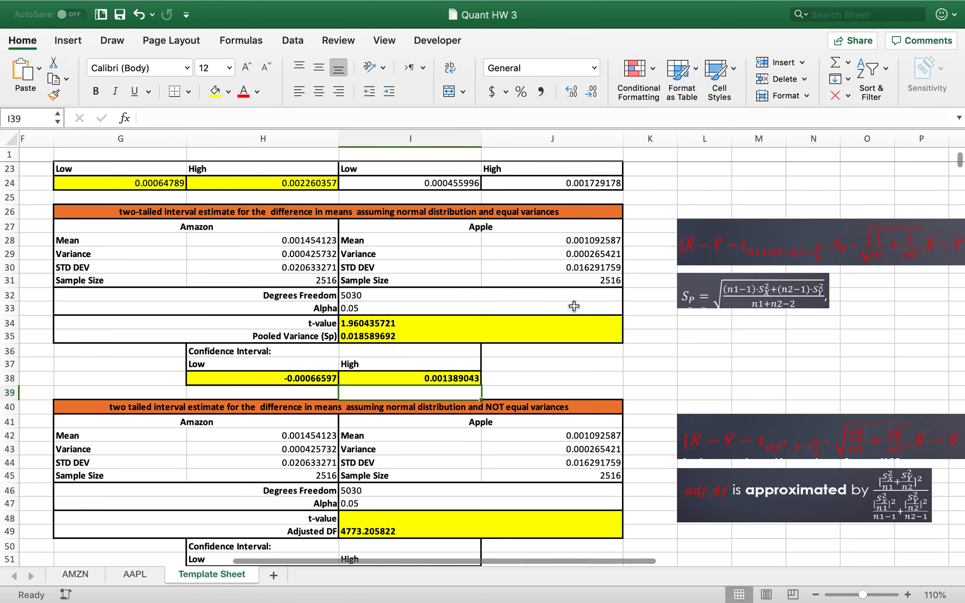
{"action": "scroll", "coordinate": [466, 339], "scroll_direction": "down", "scroll_amount": 1}
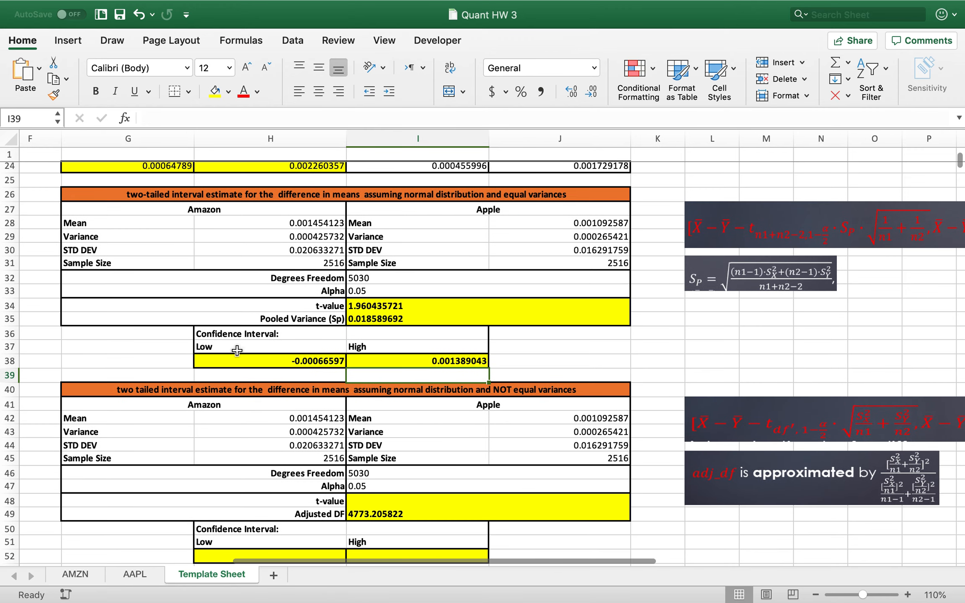
{"action": "left_click", "coordinate": [302, 362]}
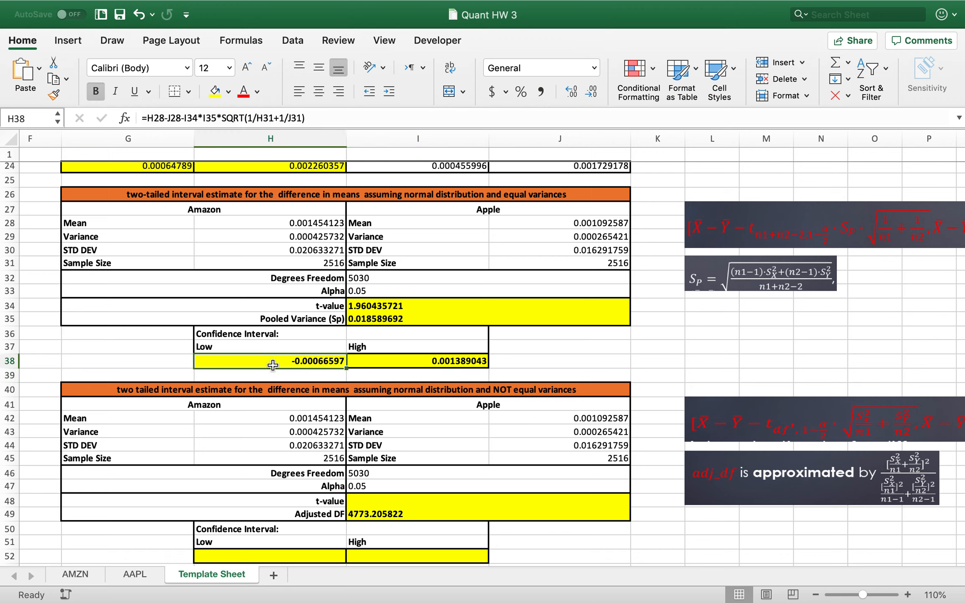
{"action": "left_click", "coordinate": [409, 356]}
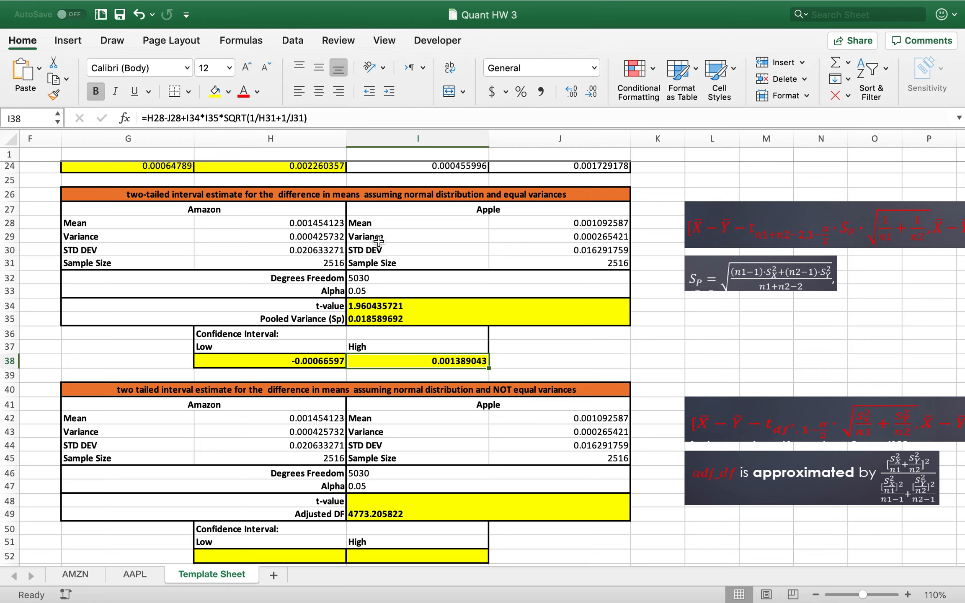
{"action": "left_click", "coordinate": [306, 362]}
{"action": "left_click", "coordinate": [381, 364]}
{"action": "left_click", "coordinate": [320, 367]}
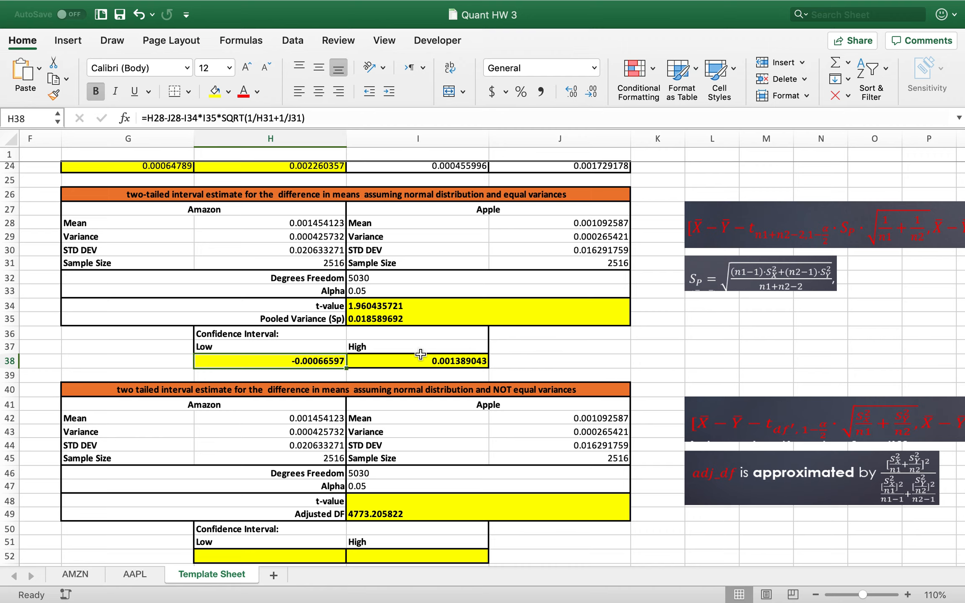
Calculate a trial t-value for the NOT-equal-variances section in I48 from the unadjusted degrees of freedom with =T.INV.2T(I47,I46).
{"action": "scroll", "coordinate": [459, 371], "scroll_direction": "down", "scroll_amount": 5}
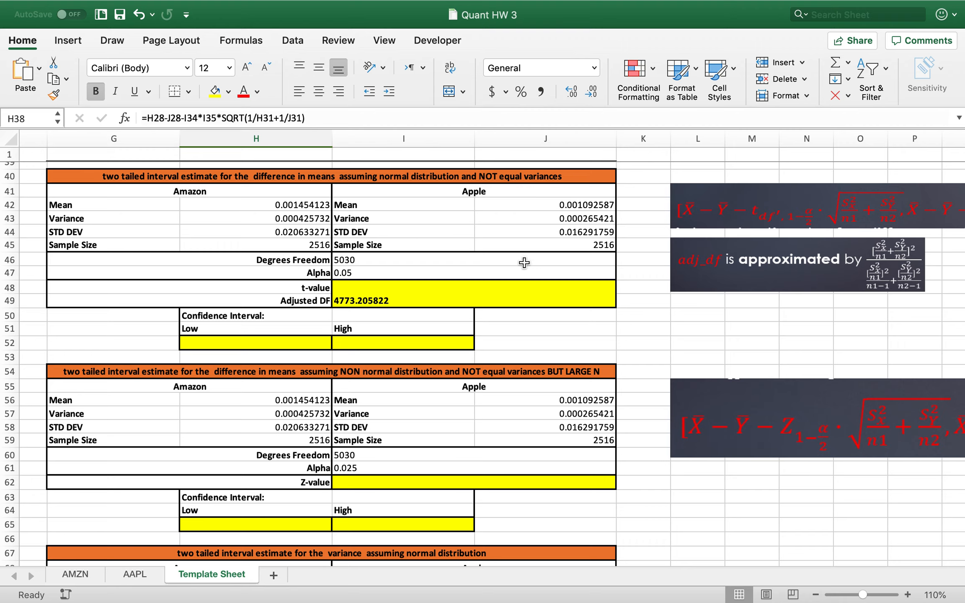
{"action": "scroll", "coordinate": [369, 270], "scroll_direction": "up", "scroll_amount": 1}
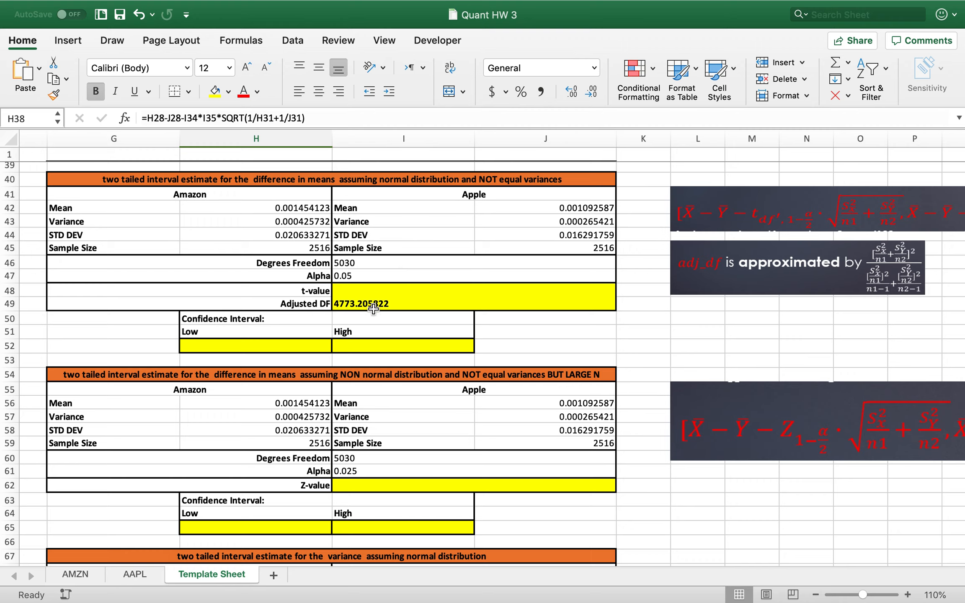
{"action": "left_click", "coordinate": [356, 292]}
{"action": "type", "text": "=t.inv"}
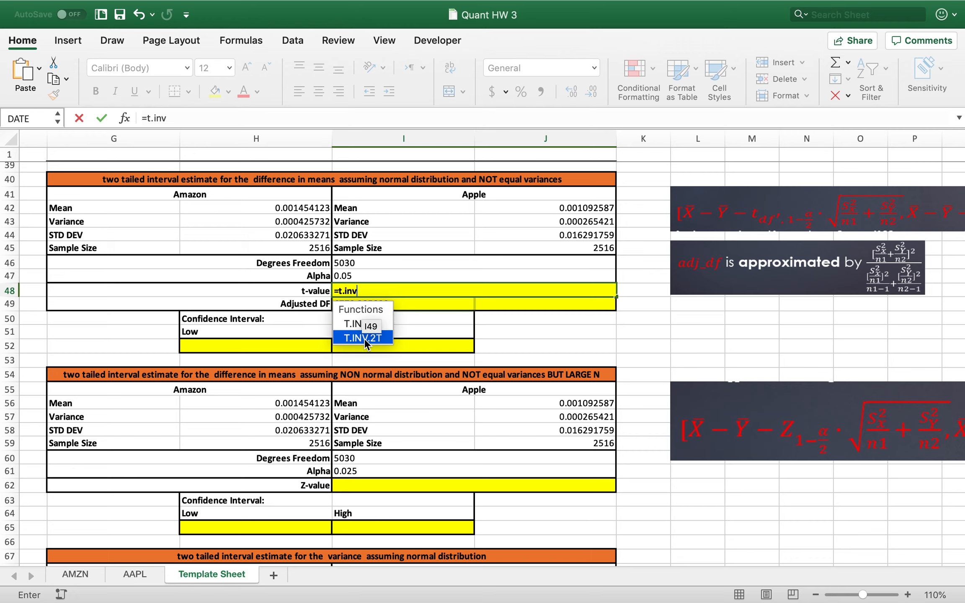
{"action": "double_click", "coordinate": [364, 339]}
{"action": "left_click", "coordinate": [391, 279]}
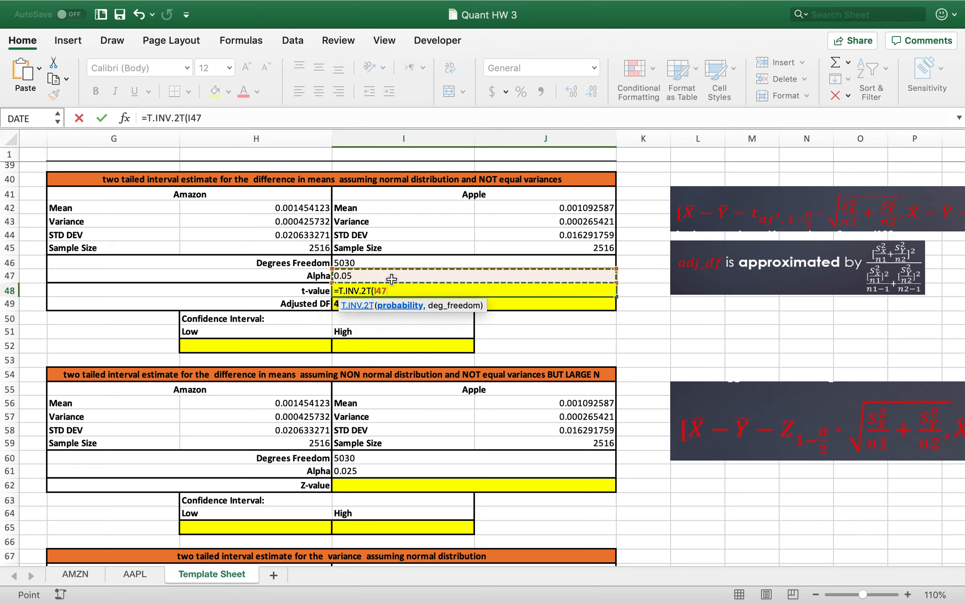
{"action": "type", "text": ","}
{"action": "left_click", "coordinate": [365, 263]}
{"action": "key", "text": "Return"}
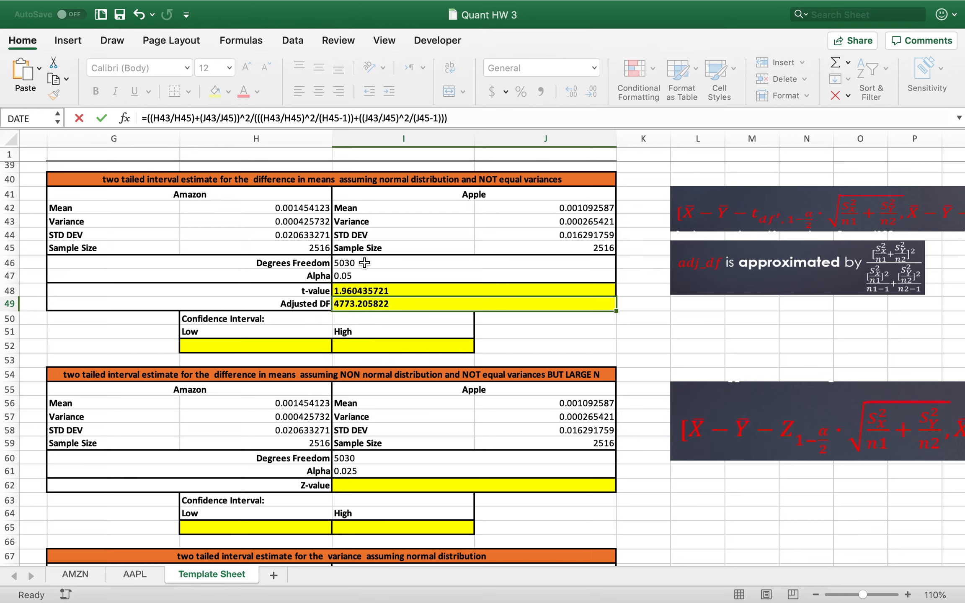
Copy the t-value from I48 into J51 as values only for comparison, and clear I48.
{"action": "left_click", "coordinate": [360, 291]}
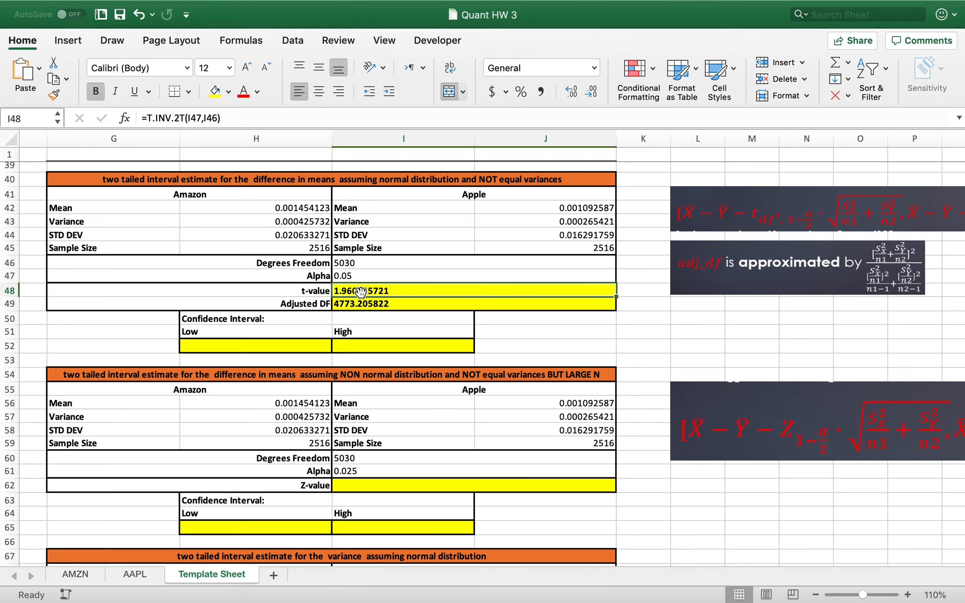
{"action": "key", "text": "super+c"}
{"action": "left_click", "coordinate": [577, 331]}
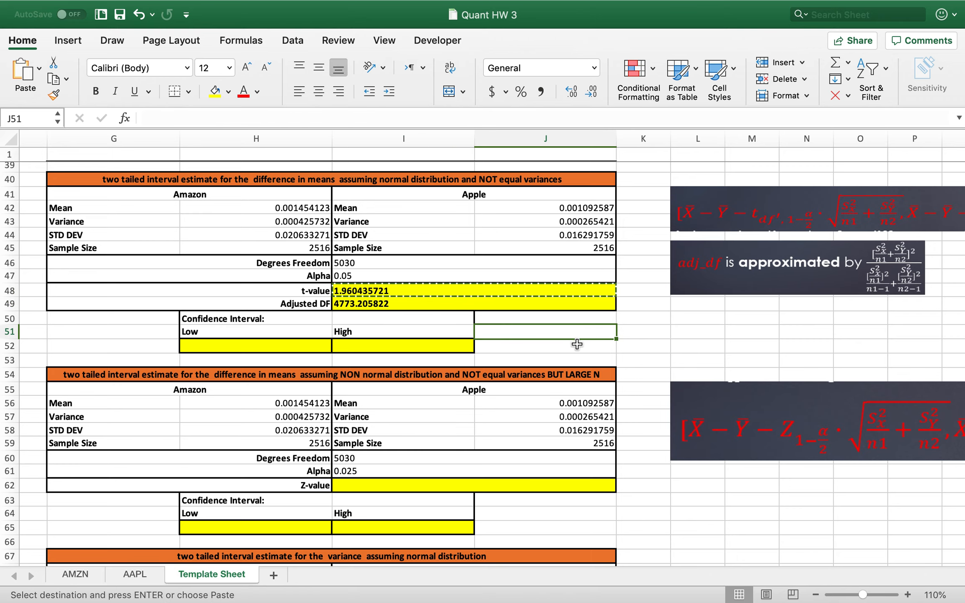
{"action": "key", "text": "super+v"}
{"action": "left_click", "coordinate": [687, 355]}
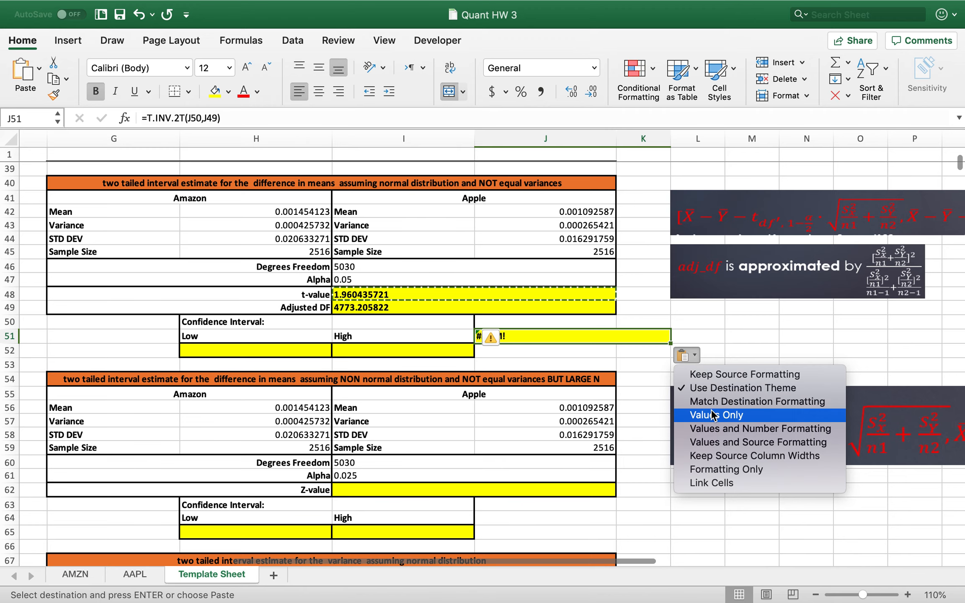
{"action": "left_click", "coordinate": [681, 413]}
{"action": "left_click", "coordinate": [461, 292]}
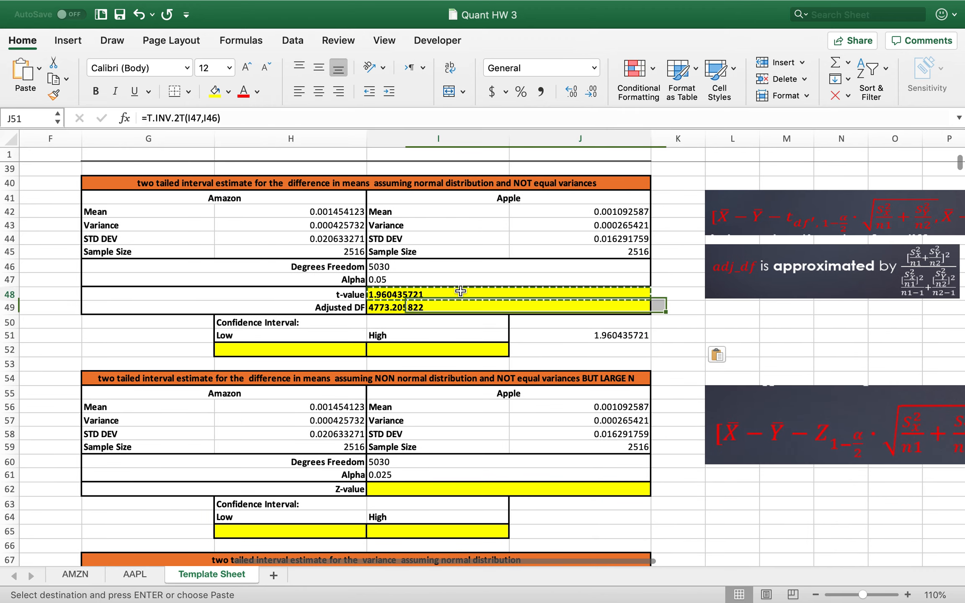
{"action": "key", "text": "Delete"}
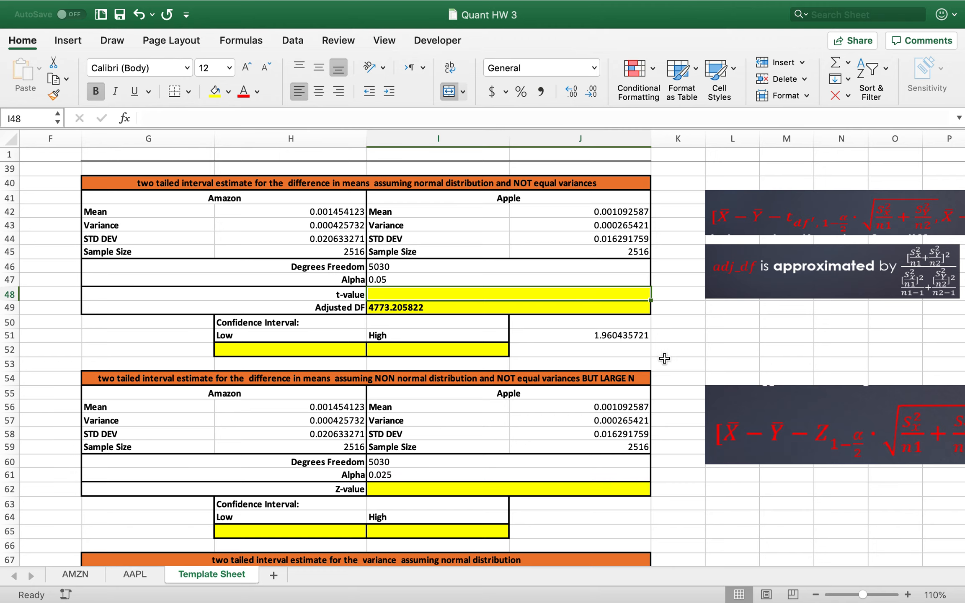
Examine the numerator and denominator of the adjusted degrees of freedom formula in I49 against the adj_df formula image.
{"action": "scroll", "coordinate": [398, 309], "scroll_direction": "up", "scroll_amount": 1}
{"action": "scroll", "coordinate": [398, 309], "scroll_direction": "right", "scroll_amount": 1}
{"action": "left_click", "coordinate": [398, 309]}
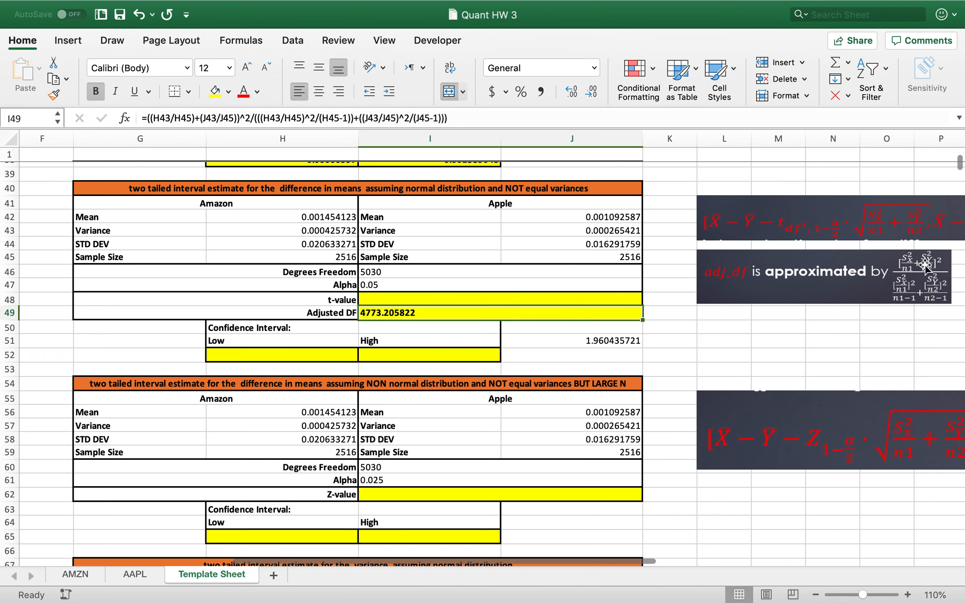
{"action": "double_click", "coordinate": [404, 314]}
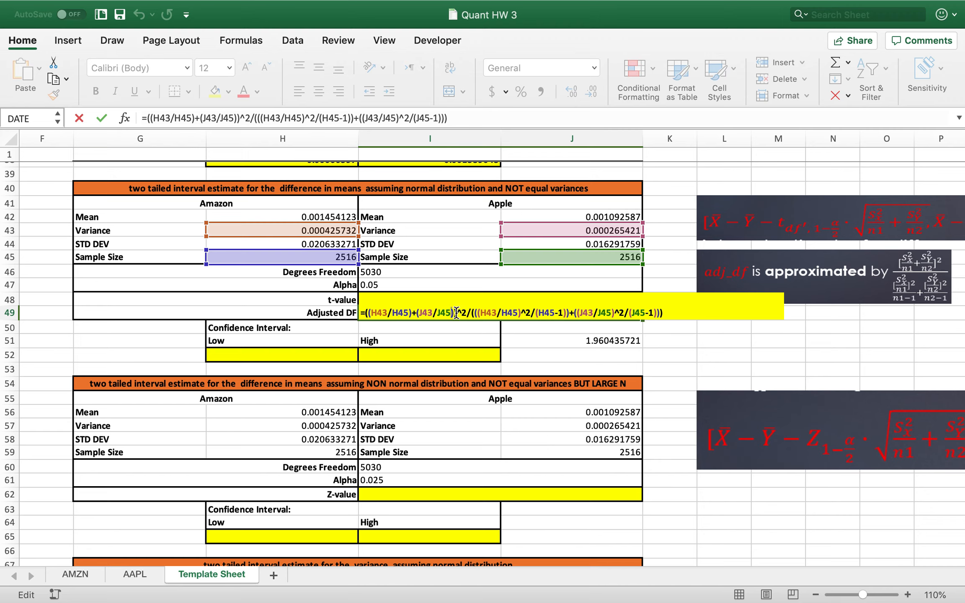
{"action": "left_click_drag", "start_coordinate": [366, 314], "coordinate": [465, 313]}
{"action": "left_click", "coordinate": [476, 313]}
{"action": "mouse_move", "coordinate": [623, 312]}
{"action": "left_mouse_down"}
{"action": "mouse_move", "coordinate": [578, 312]}
{"action": "mouse_move", "coordinate": [611, 312]}
{"action": "left_mouse_up"}
{"action": "left_click", "coordinate": [577, 312]}
{"action": "left_click", "coordinate": [612, 312]}
{"action": "left_click_drag", "start_coordinate": [654, 312], "coordinate": [474, 313]}
{"action": "key", "text": "Return"}
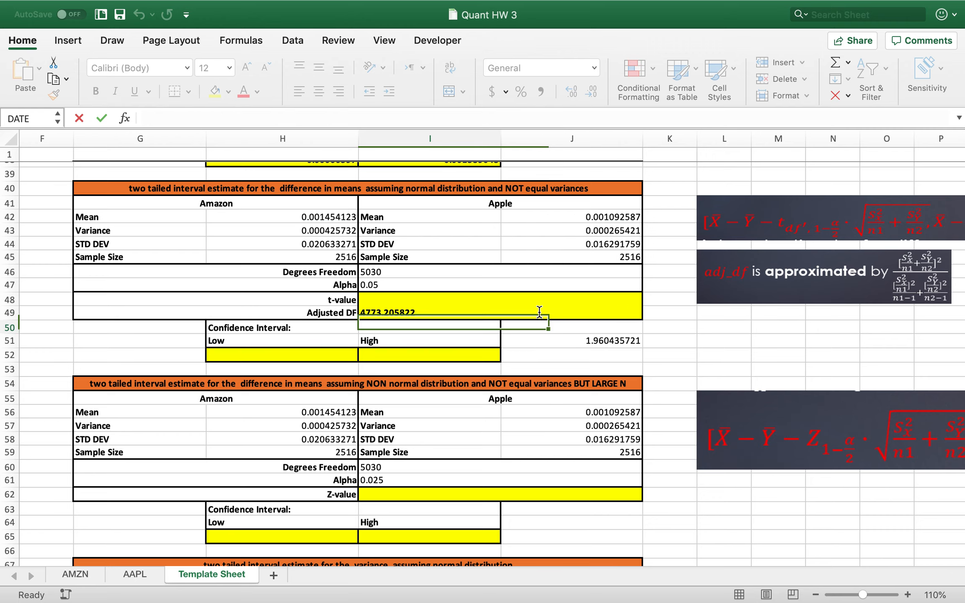
Calculate the NOT-equal-variances t-value in I48 from the adjusted degrees of freedom with =T.INV.2T(I47,I49), and clear the comparison value in J51.
{"action": "left_click", "coordinate": [395, 296]}
{"action": "type", "text": "="}
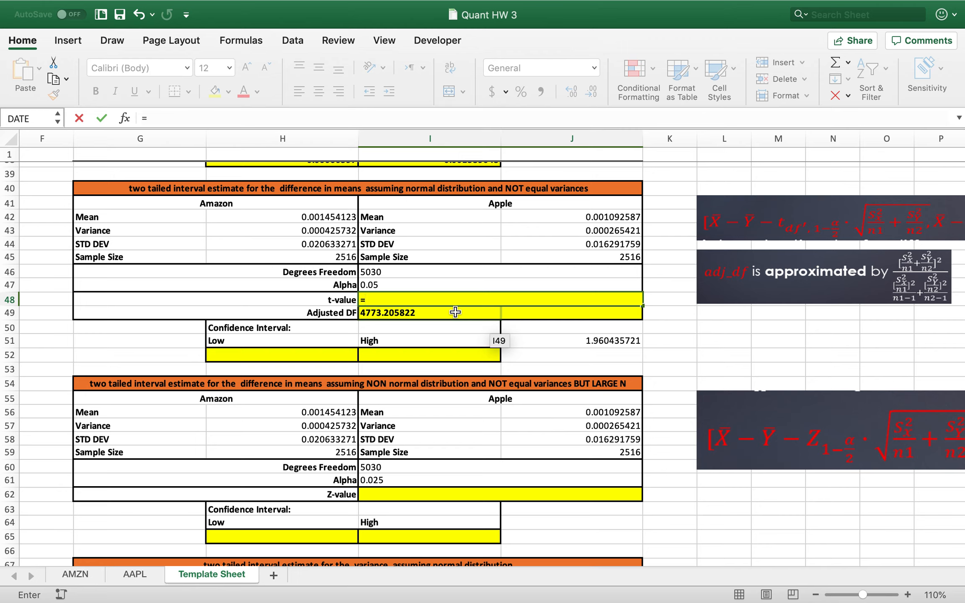
{"action": "type", "text": "t.inv"}
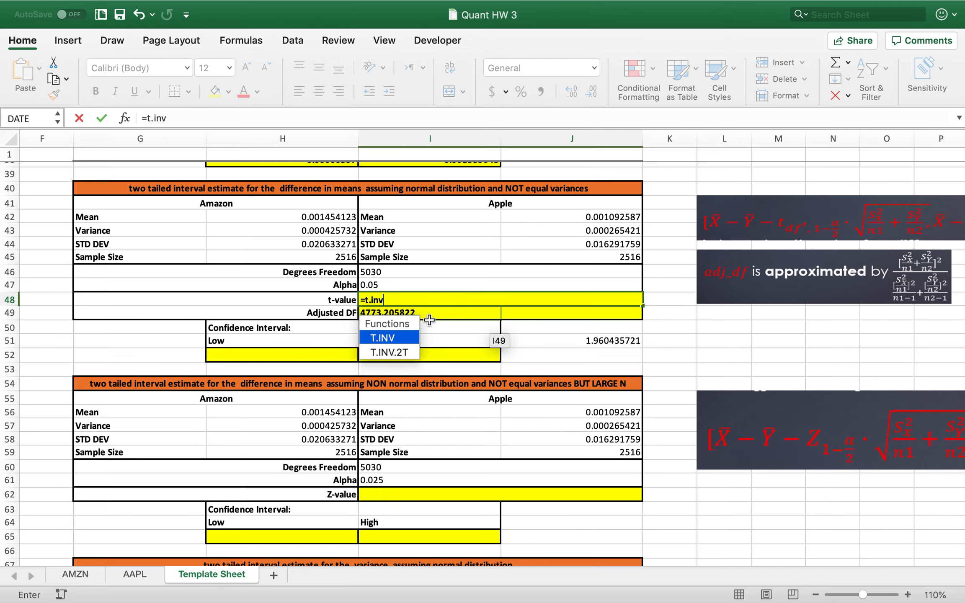
{"action": "double_click", "coordinate": [383, 352]}
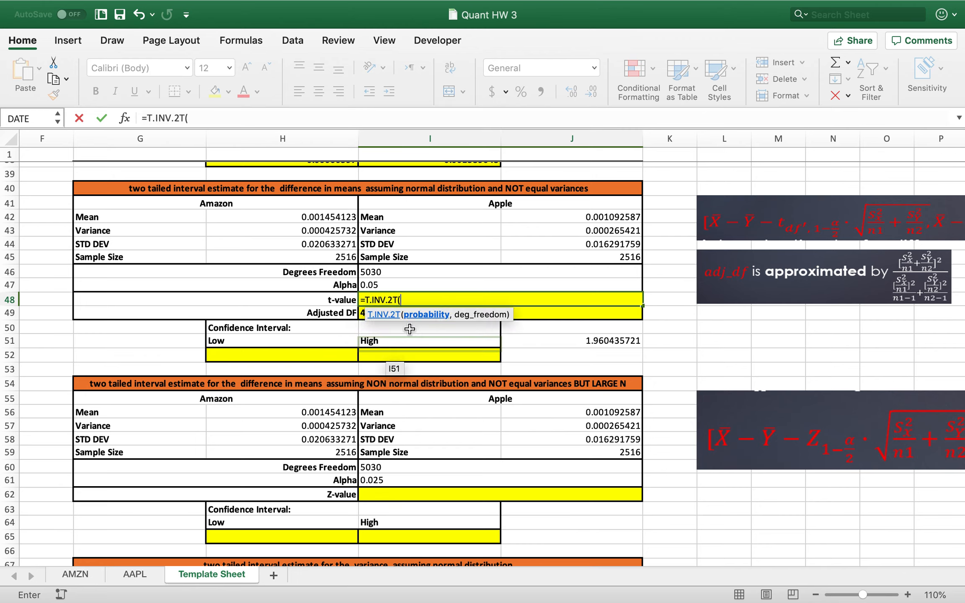
{"action": "left_click", "coordinate": [388, 284]}
{"action": "type", "text": ","}
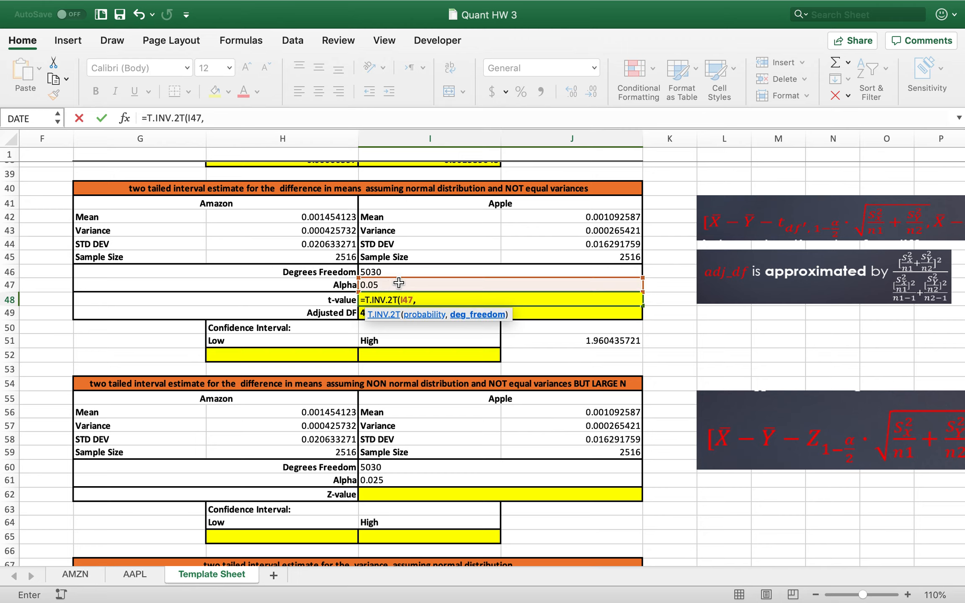
{"action": "left_click", "coordinate": [360, 312]}
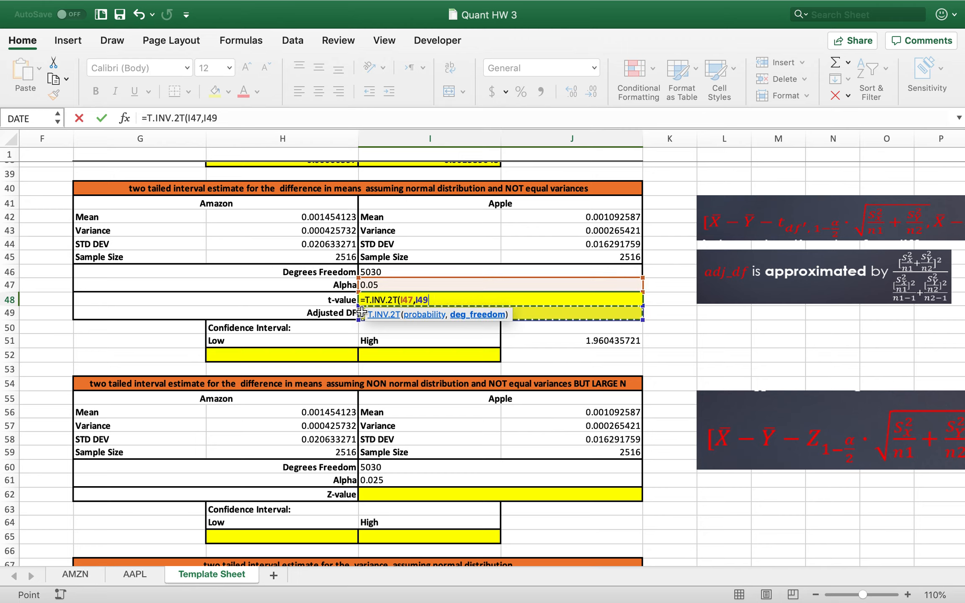
{"action": "key", "text": "Return"}
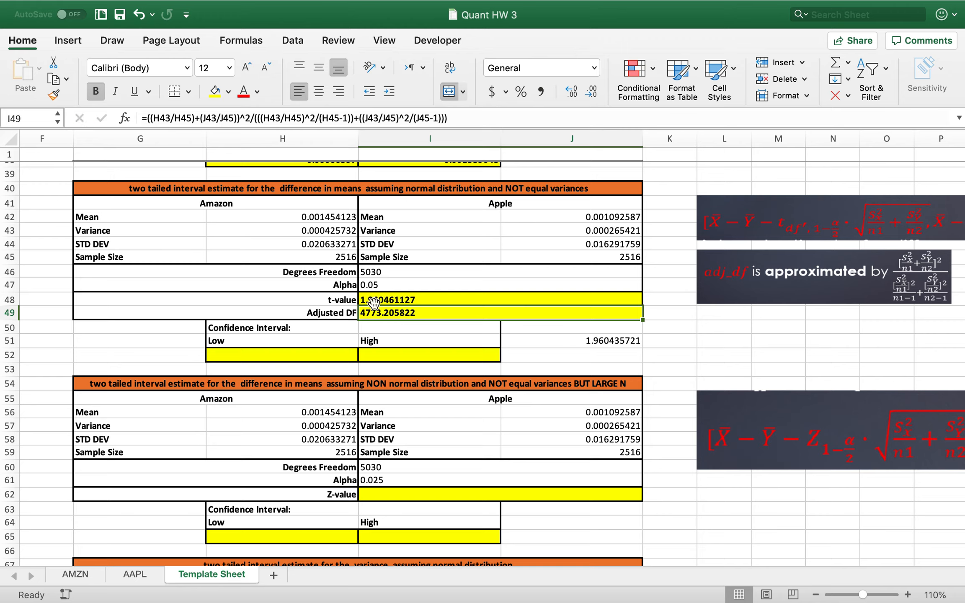
{"action": "left_click", "coordinate": [598, 341]}
{"action": "key", "text": "Delete"}
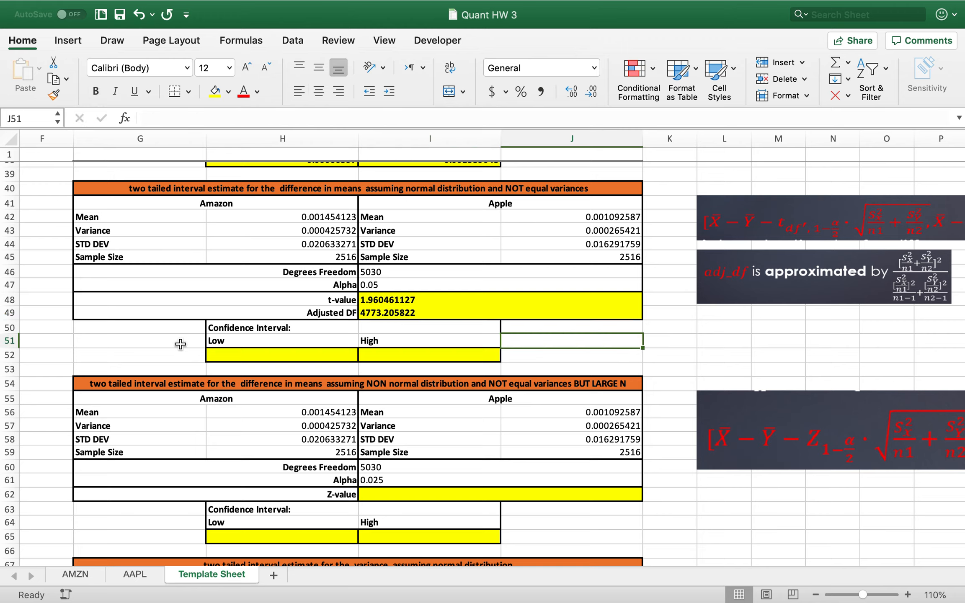
Calculate the low confidence bound for NOT equal variances in H52 with =H42-J42-I48*SQRT(H43/H45+J43/J45).
{"action": "left_click", "coordinate": [222, 354]}
{"action": "type", "text": "="}
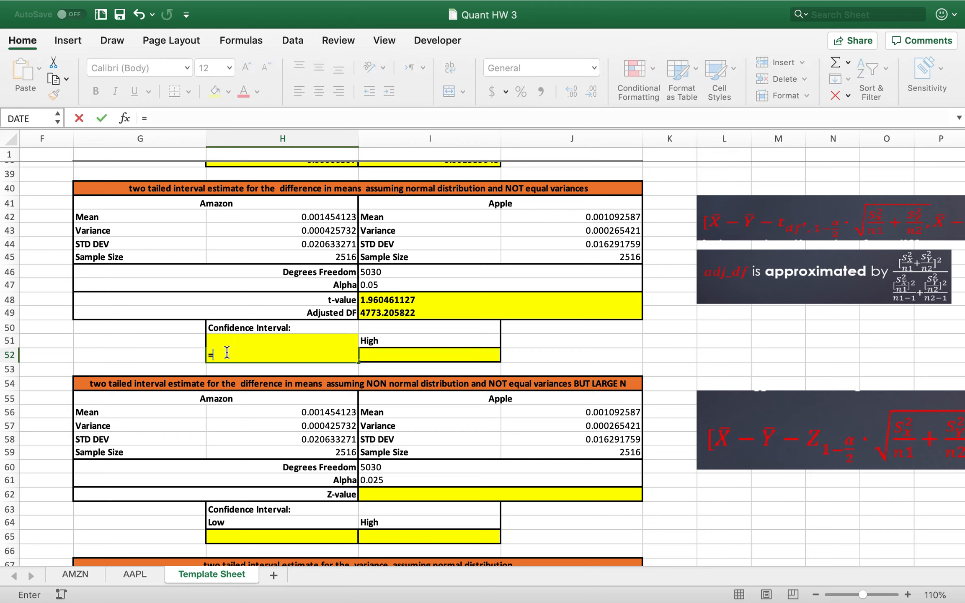
{"action": "left_click", "coordinate": [326, 217]}
{"action": "type", "text": "-"}
{"action": "left_click", "coordinate": [606, 217]}
{"action": "type", "text": "-"}
{"action": "left_click", "coordinate": [391, 300]}
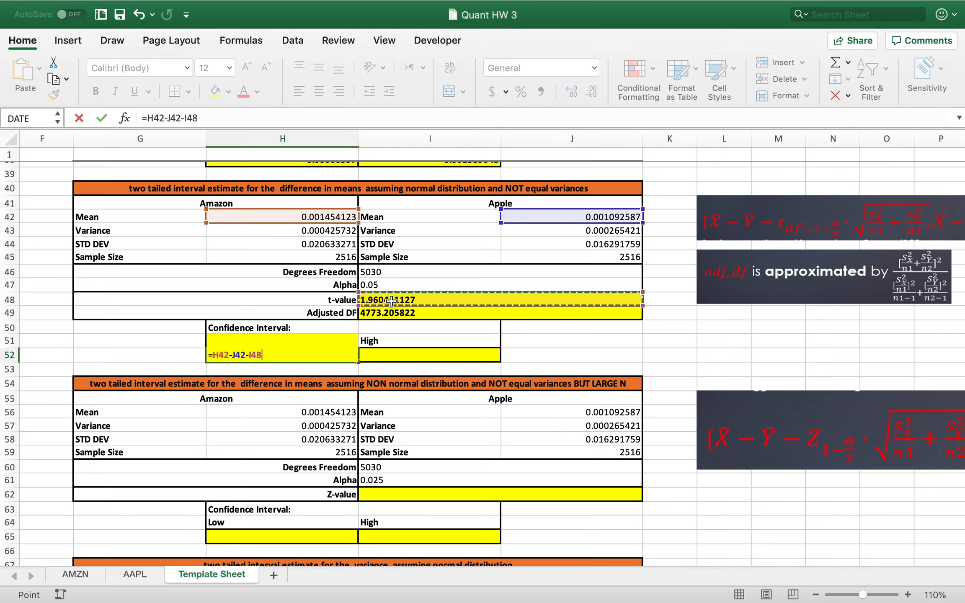
{"action": "type", "text": "*"}
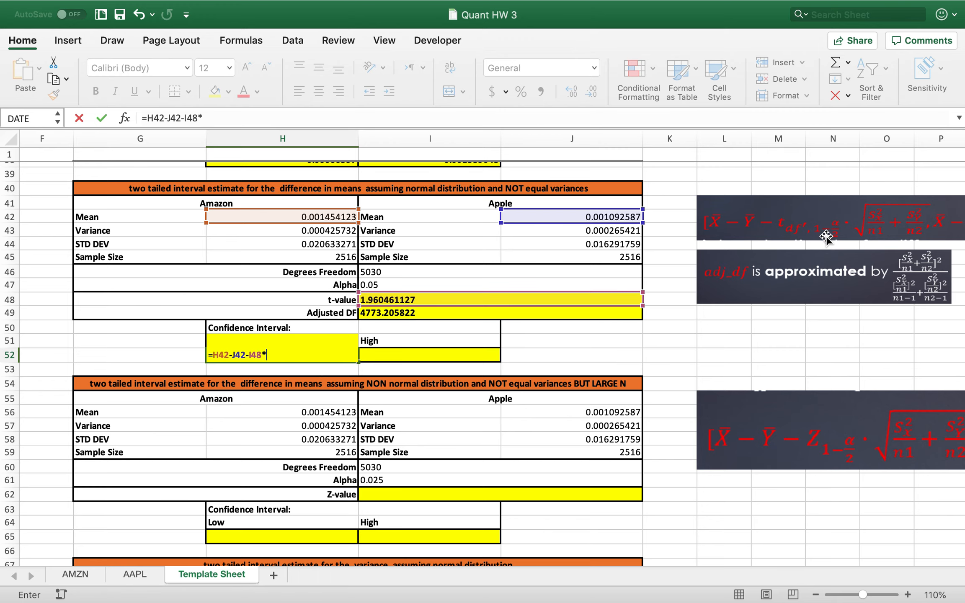
{"action": "scroll", "coordinate": [826, 235], "scroll_direction": "up", "scroll_amount": 1}
{"action": "scroll", "coordinate": [827, 236], "scroll_direction": "right", "scroll_amount": 1}
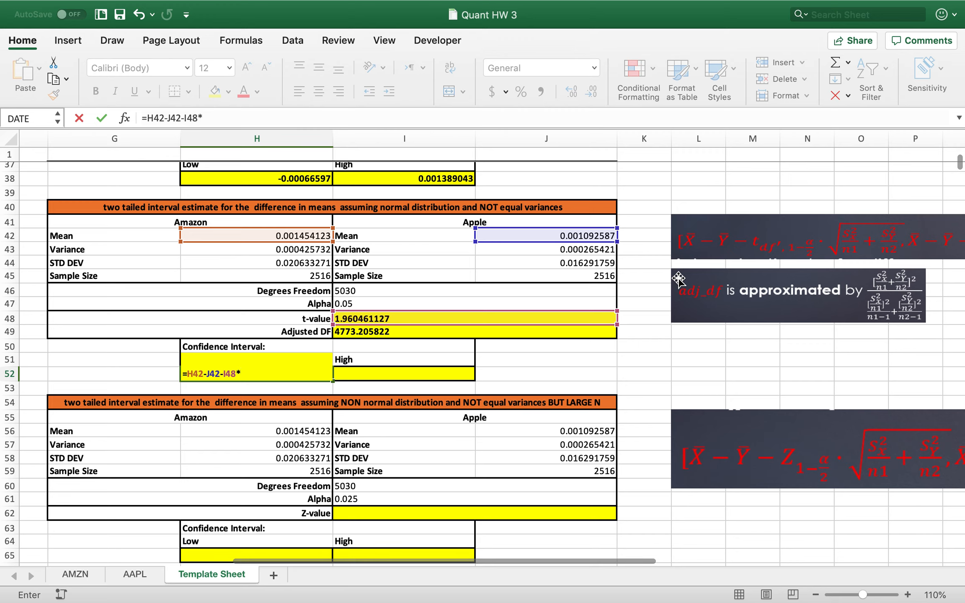
{"action": "type", "text": "sqrt"}
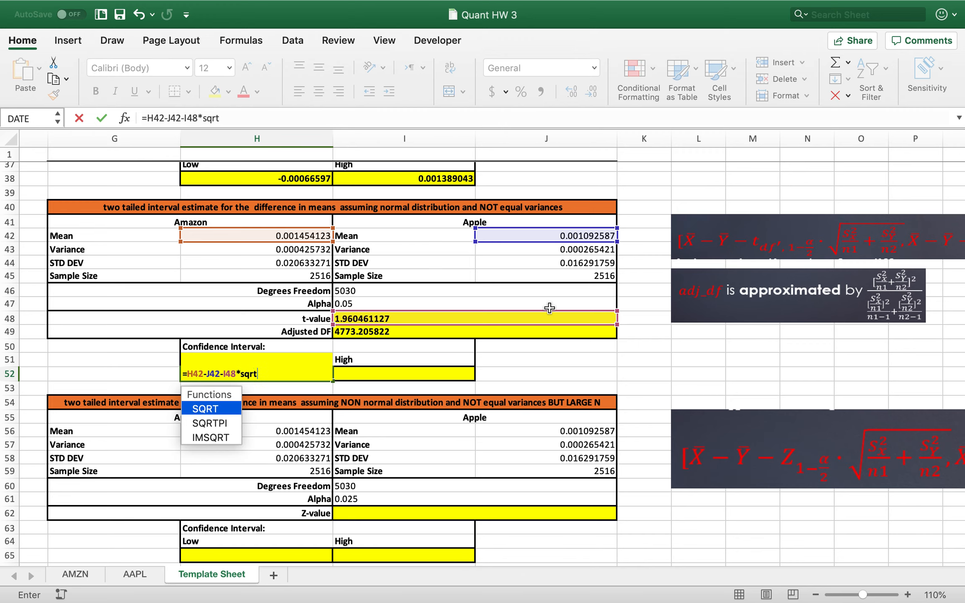
{"action": "key", "text": "Tab"}
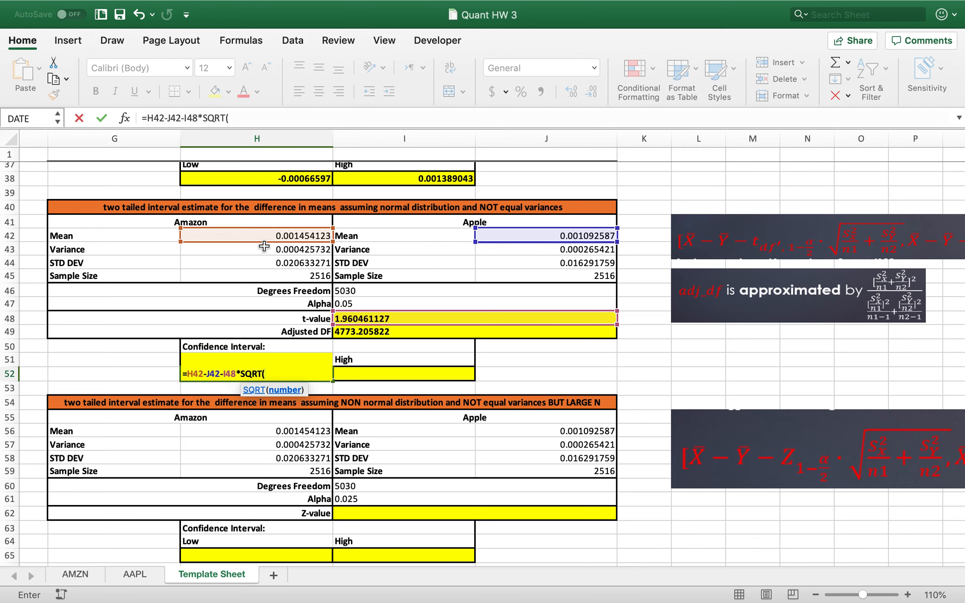
{"action": "left_click", "coordinate": [237, 250]}
{"action": "type", "text": "/"}
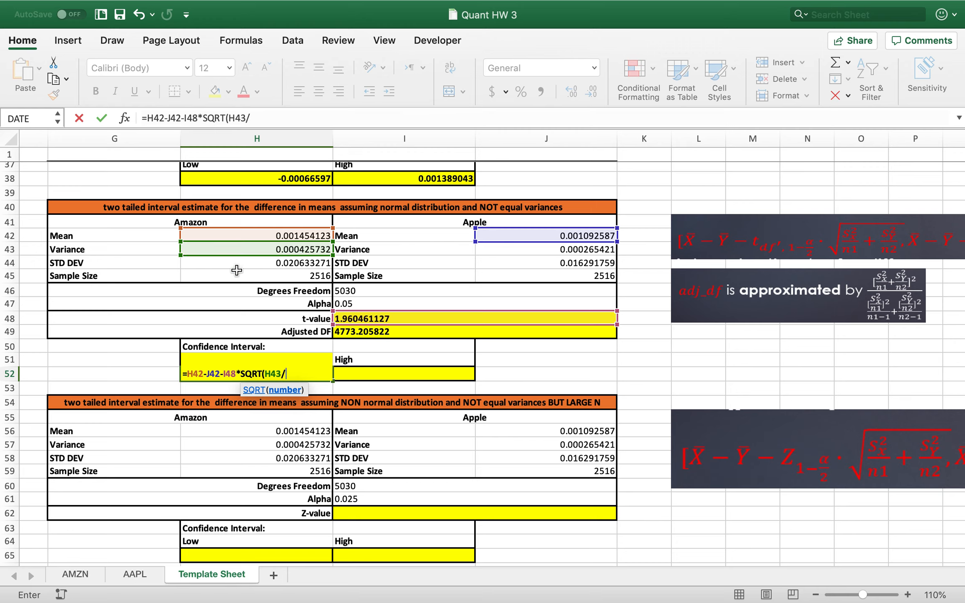
{"action": "left_click", "coordinate": [242, 276]}
{"action": "type", "text": "+"}
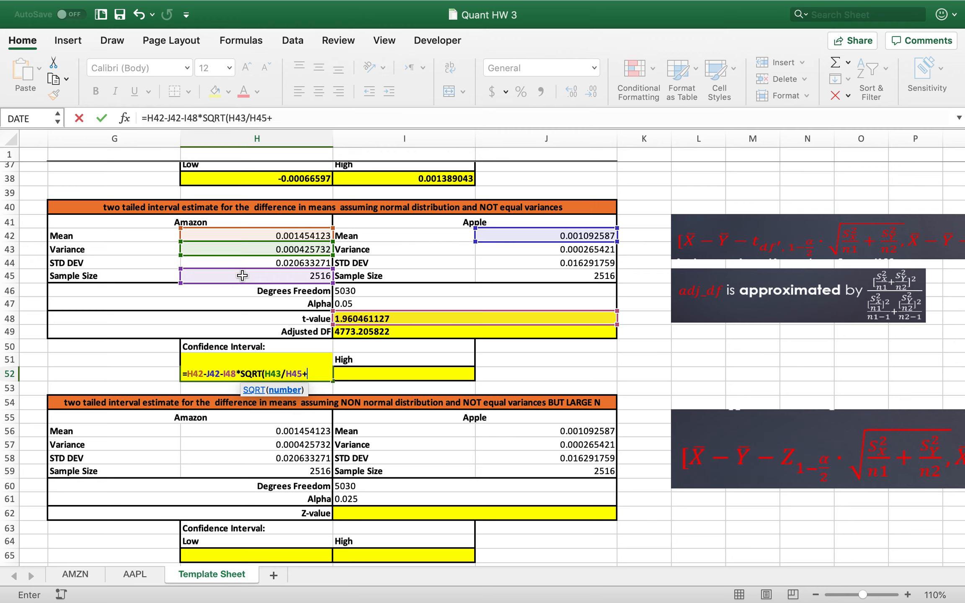
{"action": "left_click", "coordinate": [596, 247]}
{"action": "type", "text": "/"}
{"action": "left_click", "coordinate": [566, 279]}
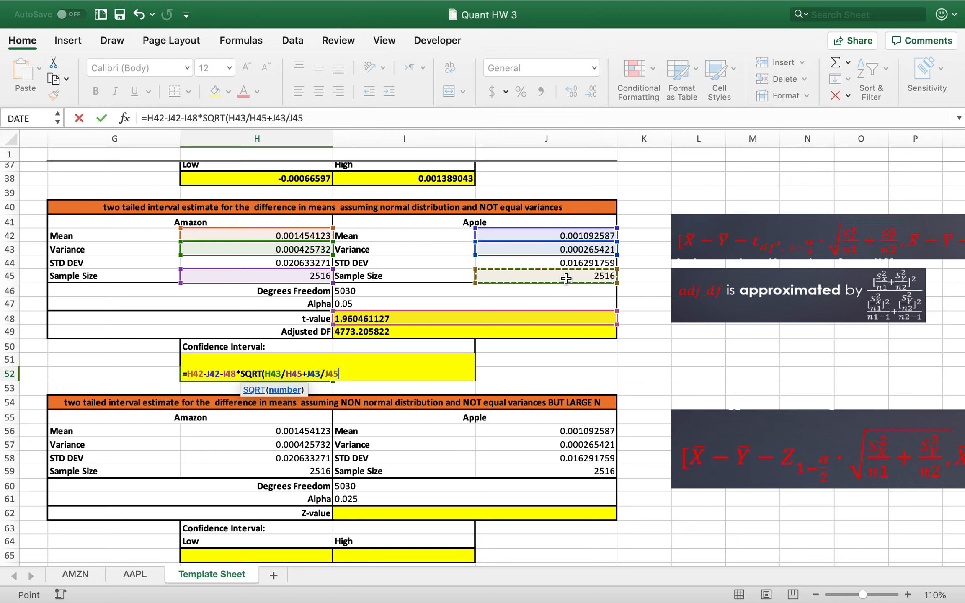
{"action": "type", "text": ")"}
{"action": "key", "text": "Return"}
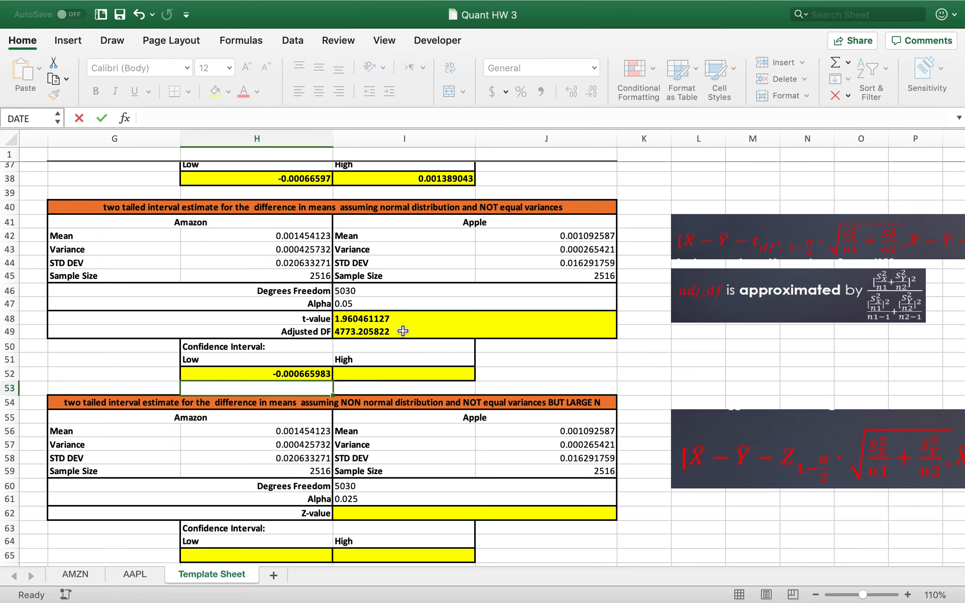
Calculate the high confidence bound for NOT equal variances in I52 with =H42-J42+I48*SQRT(H43/H45+J43/J45).
{"action": "left_click", "coordinate": [316, 375]}
{"action": "left_click", "coordinate": [359, 376]}
{"action": "key", "text": "super+b"}
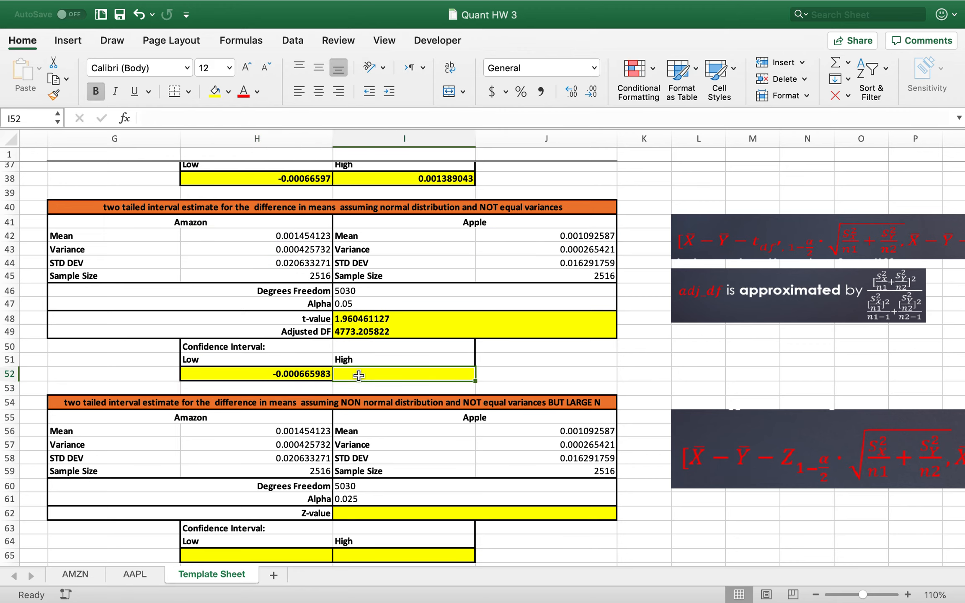
{"action": "type", "text": "="}
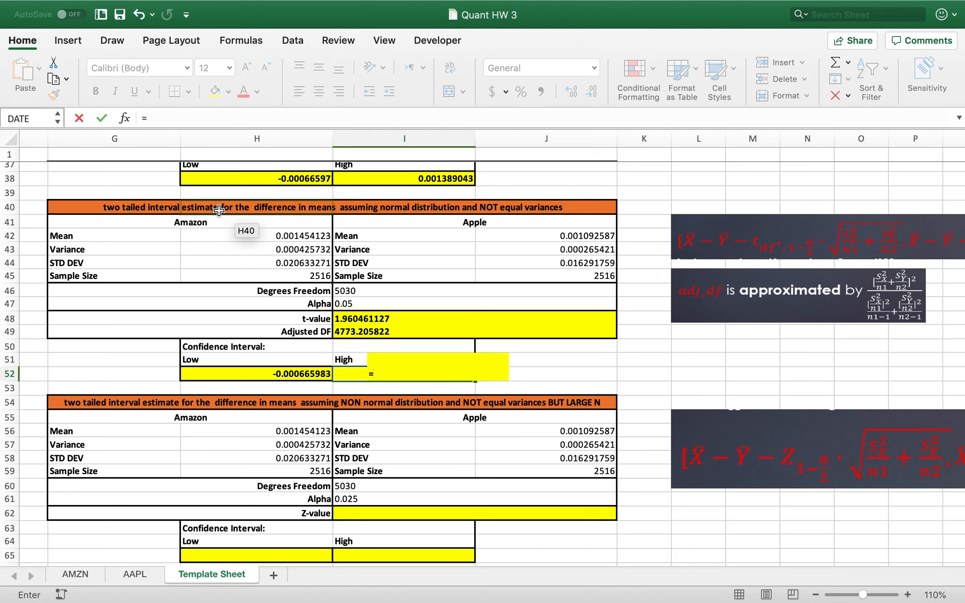
{"action": "left_click", "coordinate": [243, 236]}
{"action": "type", "text": "-"}
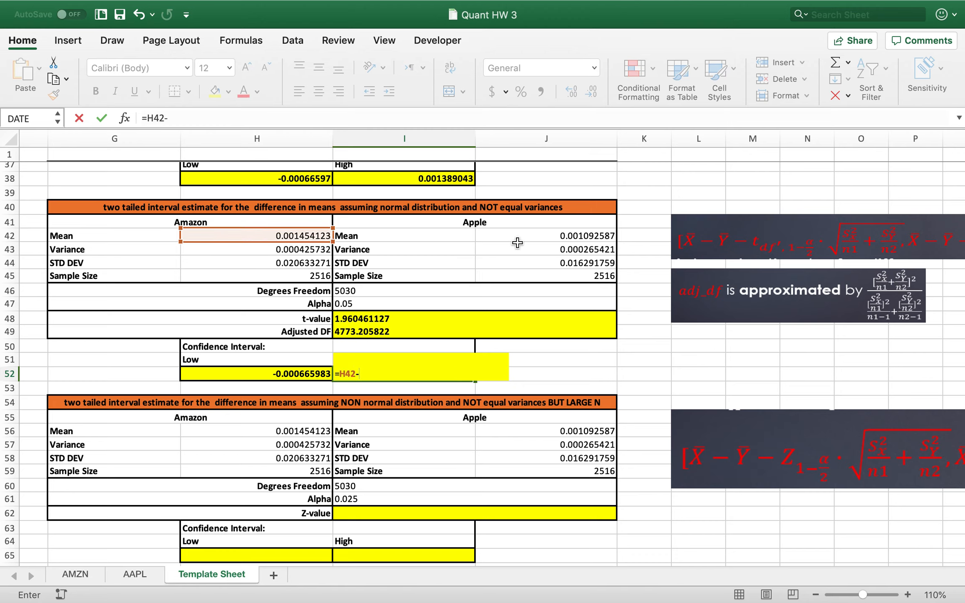
{"action": "left_click", "coordinate": [530, 236]}
{"action": "type", "text": "+"}
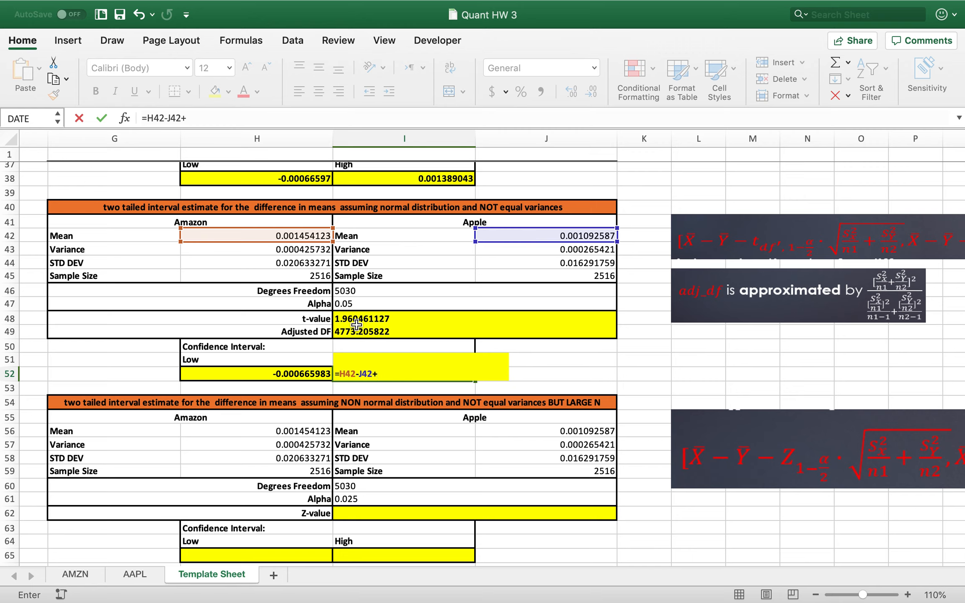
{"action": "left_click", "coordinate": [358, 320]}
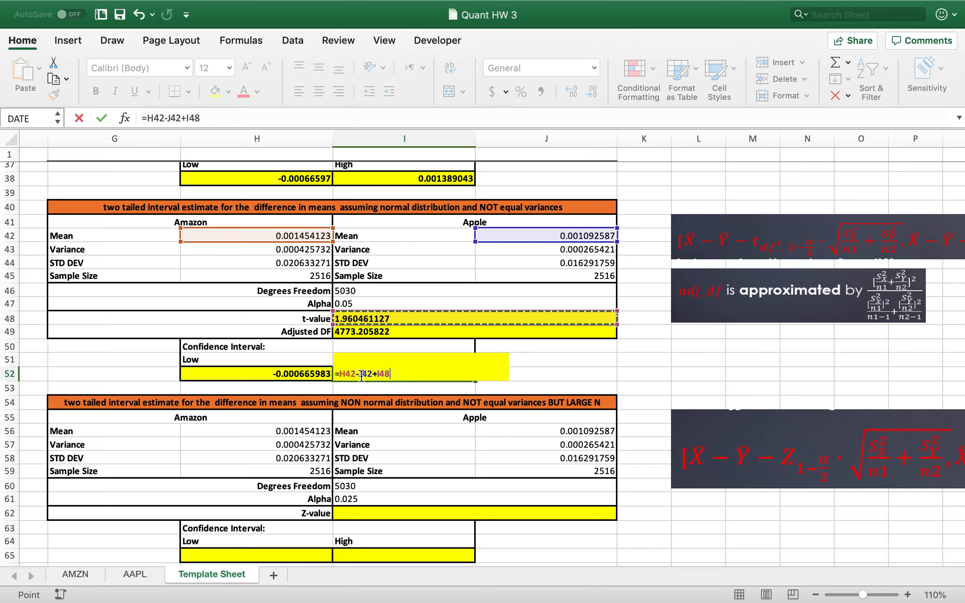
{"action": "type", "text": "*sqrt("}
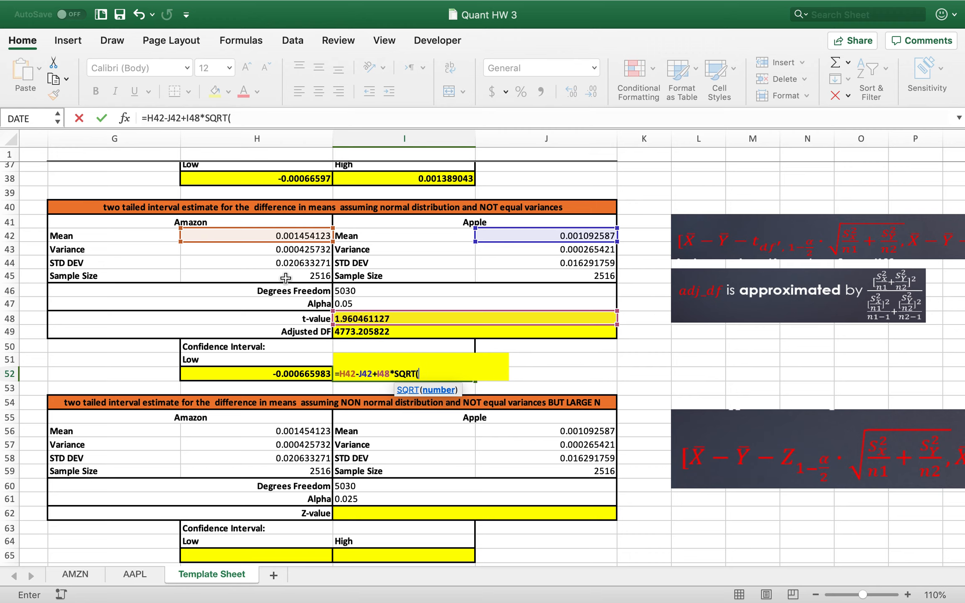
{"action": "left_click", "coordinate": [269, 251]}
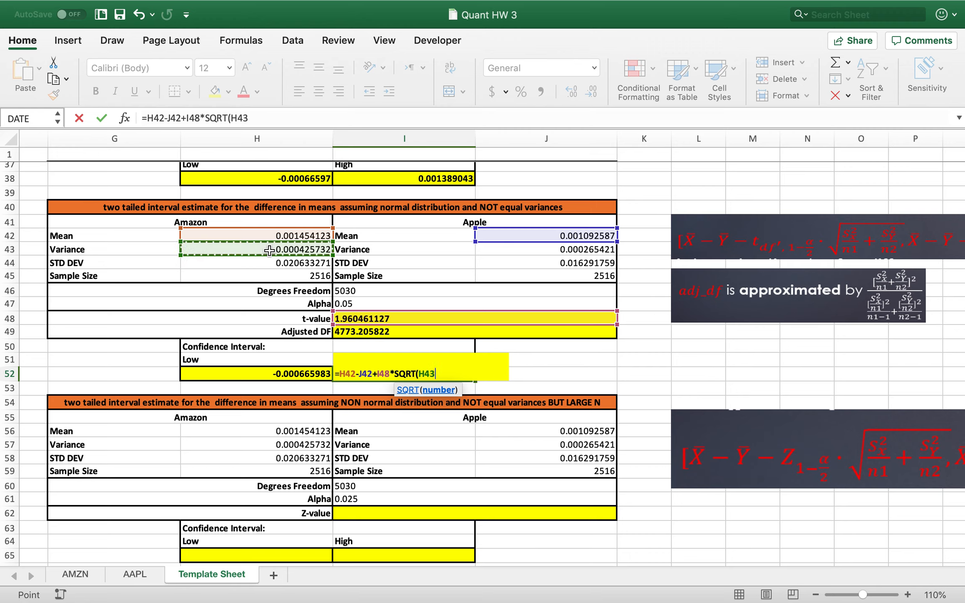
{"action": "type", "text": "/"}
{"action": "left_click", "coordinate": [267, 271]}
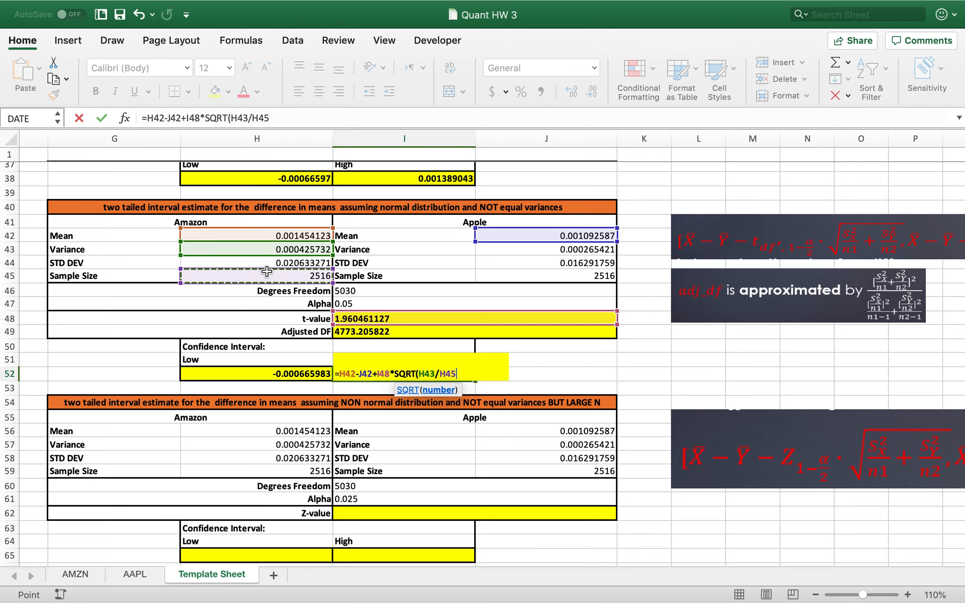
{"action": "type", "text": "+"}
{"action": "left_click", "coordinate": [576, 247]}
{"action": "type", "text": "/"}
{"action": "left_click", "coordinate": [600, 277]}
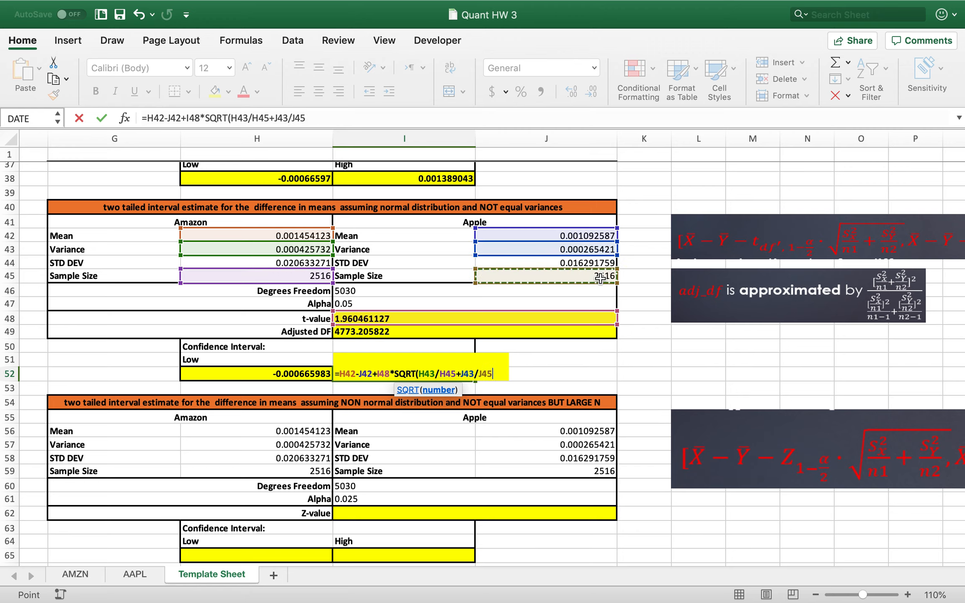
{"action": "key", "text": "Return"}
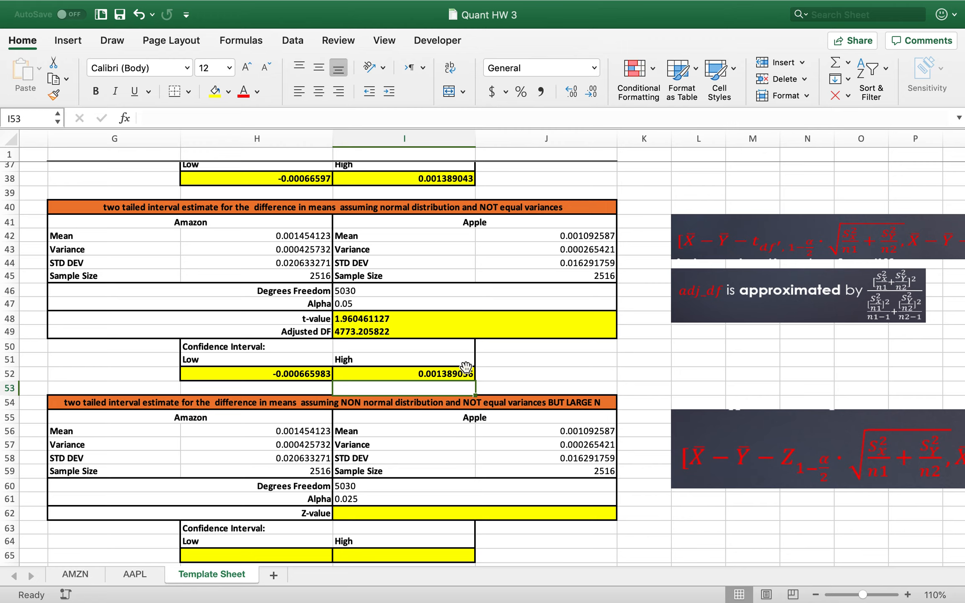
{"action": "left_click", "coordinate": [244, 376]}
{"action": "left_click", "coordinate": [403, 377]}
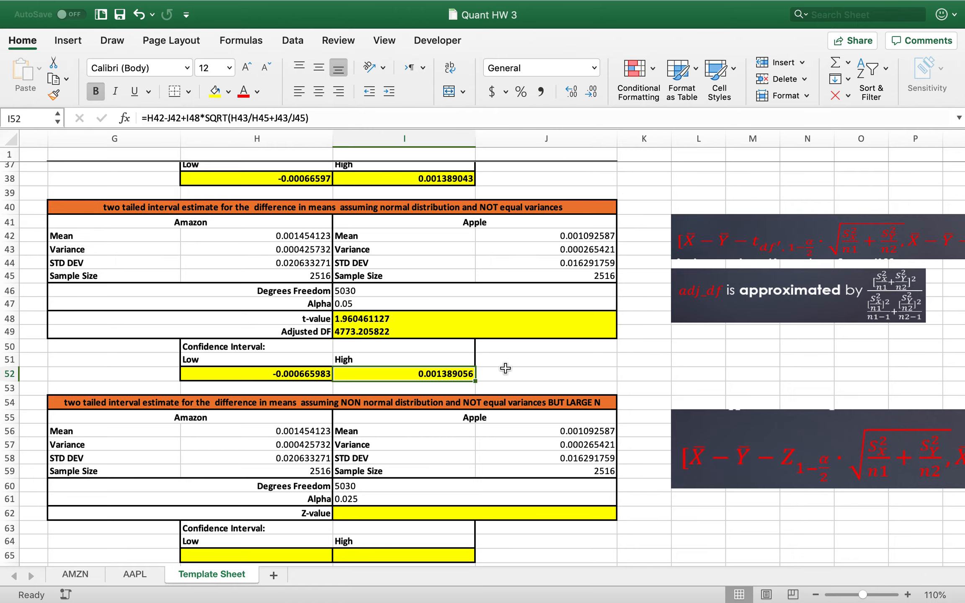
Calculate the Z-value for the NON normal, large N section in I62 from its alpha with =NORM.S.INV(I61).
{"action": "scroll", "coordinate": [505, 368], "scroll_direction": "down", "scroll_amount": 10}
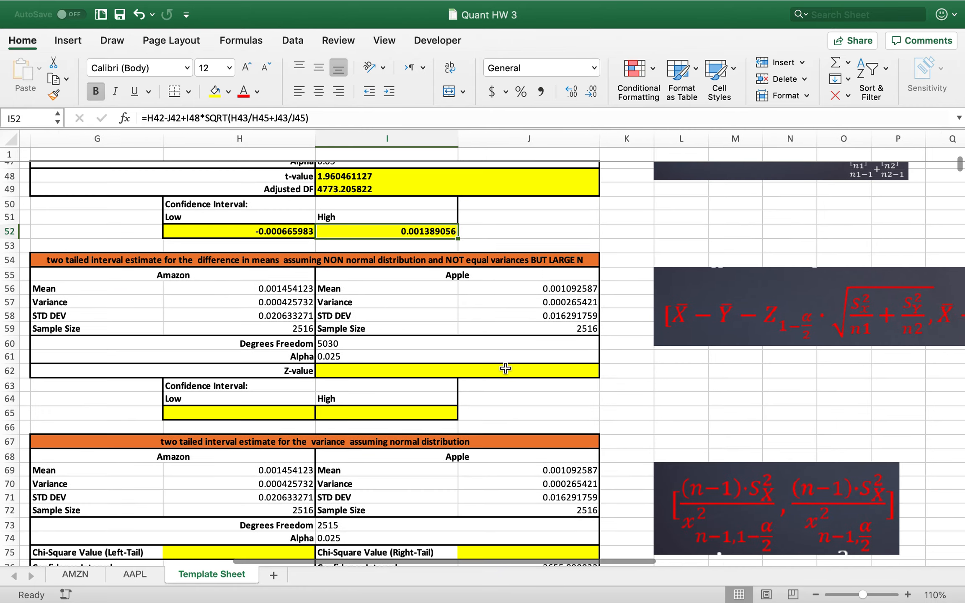
{"action": "scroll", "coordinate": [505, 368], "scroll_direction": "down", "scroll_amount": 3}
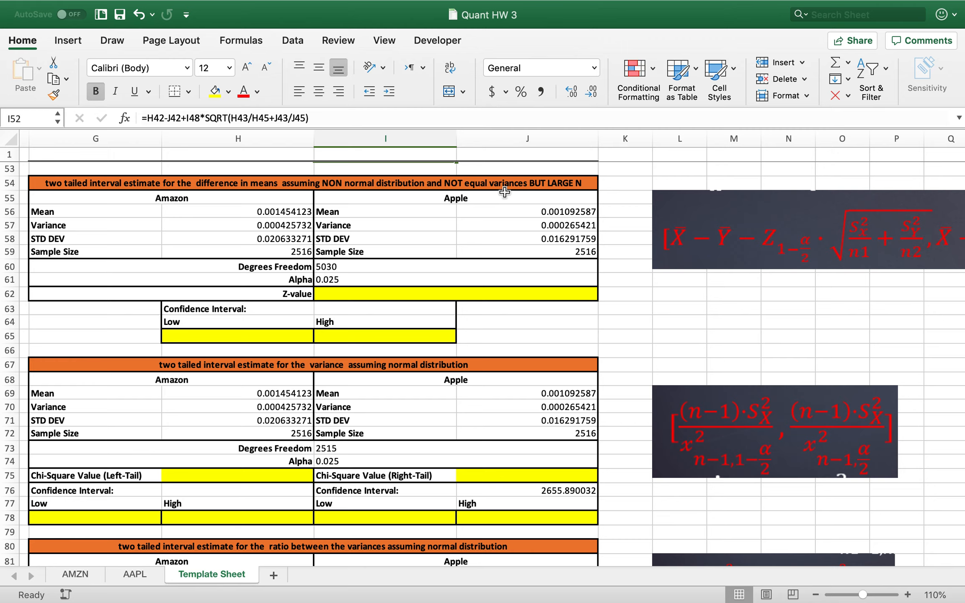
{"action": "left_click", "coordinate": [361, 294]}
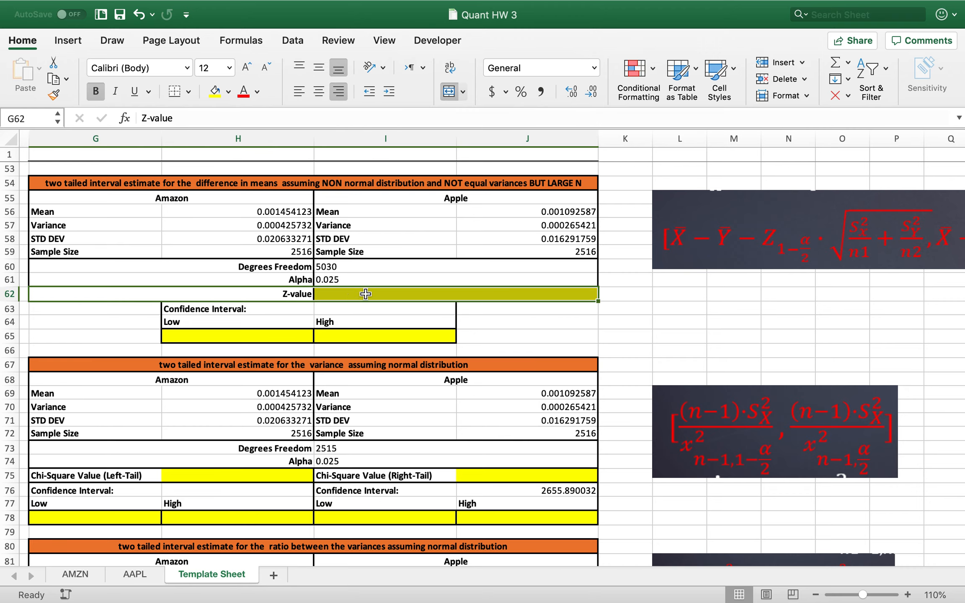
{"action": "left_click", "coordinate": [404, 278]}
{"action": "left_click", "coordinate": [377, 295]}
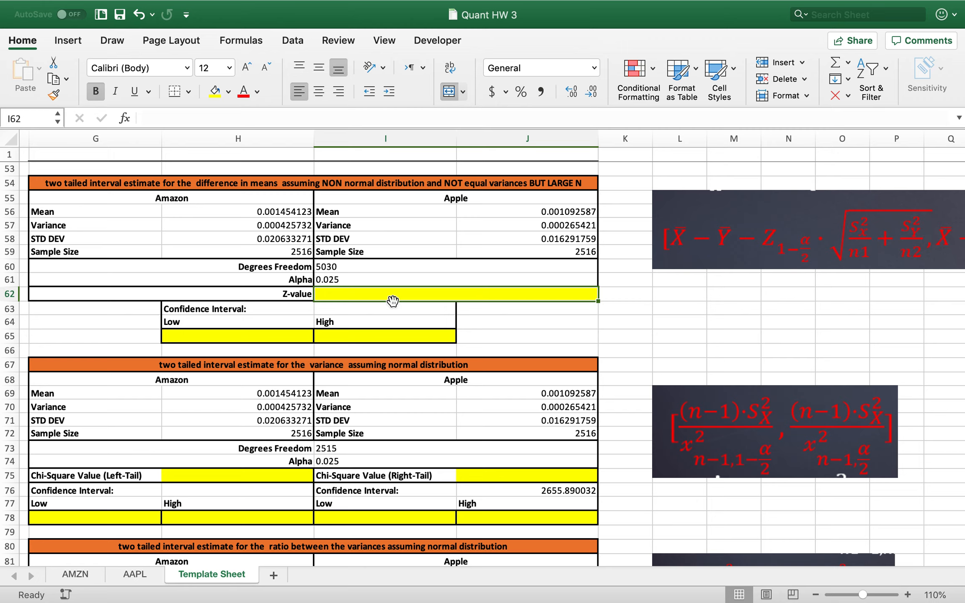
{"action": "left_click", "coordinate": [338, 278]}
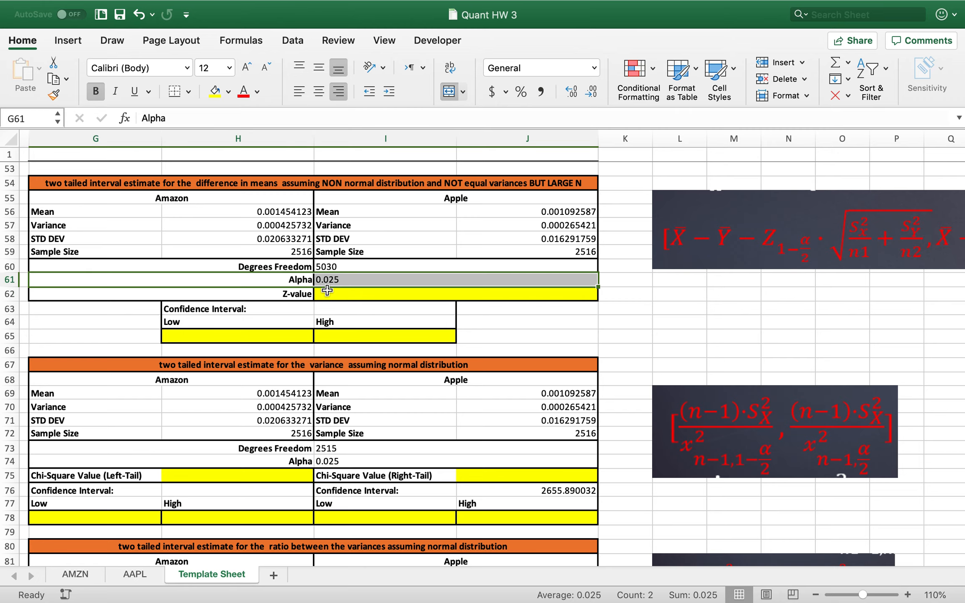
{"action": "left_click", "coordinate": [326, 290]}
{"action": "left_click", "coordinate": [379, 293]}
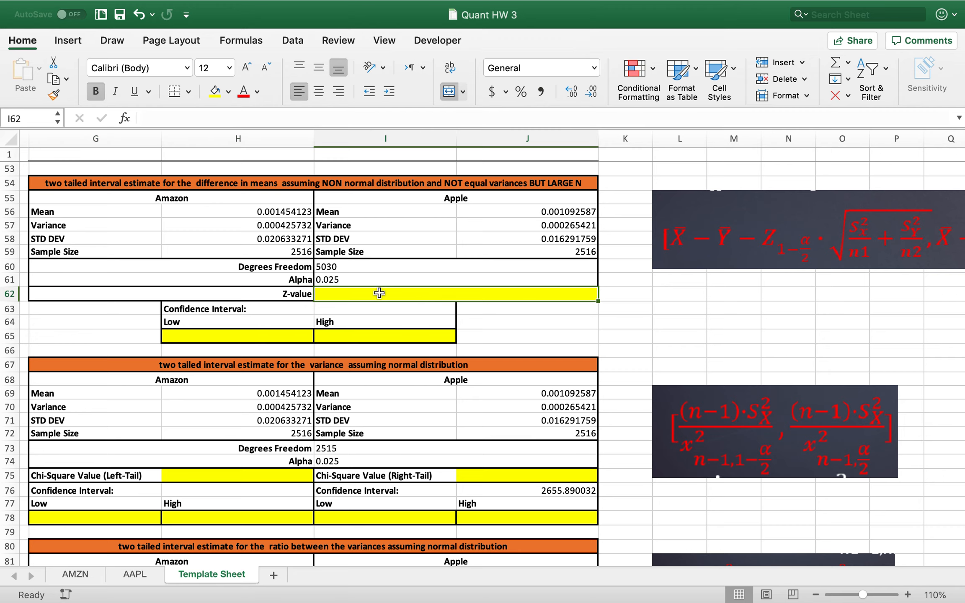
{"action": "type", "text": "="}
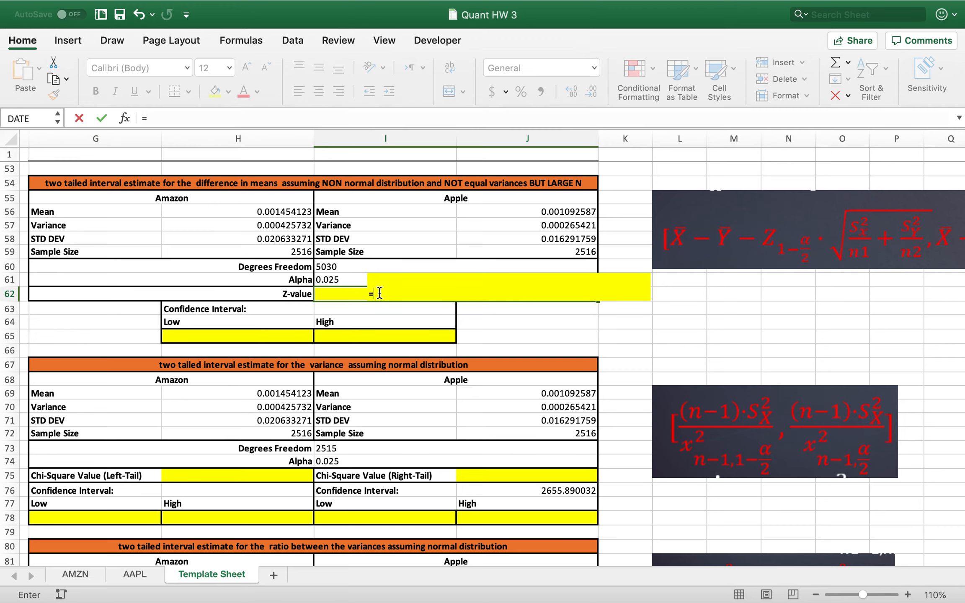
{"action": "type", "text": "norm."}
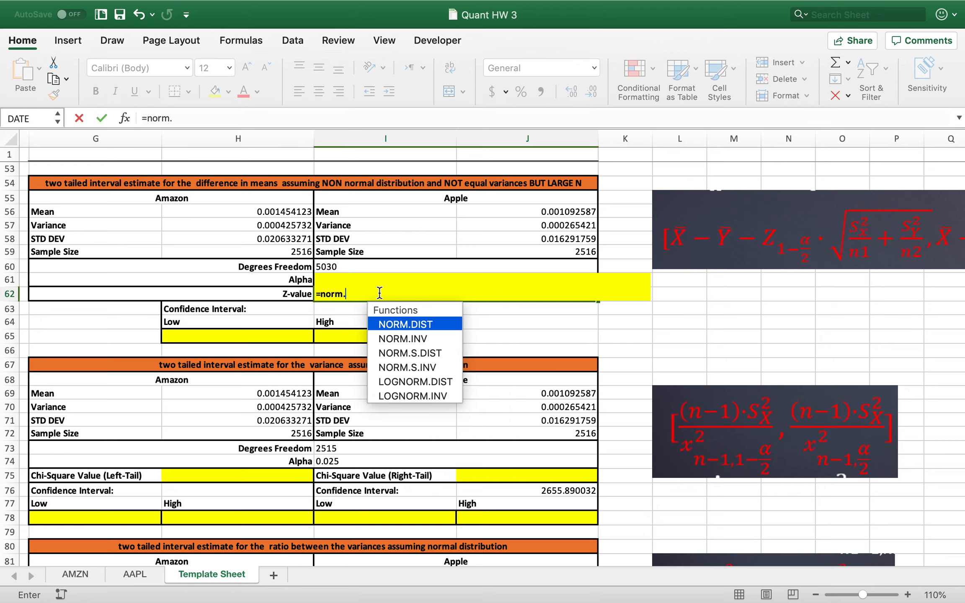
{"action": "double_click", "coordinate": [432, 368]}
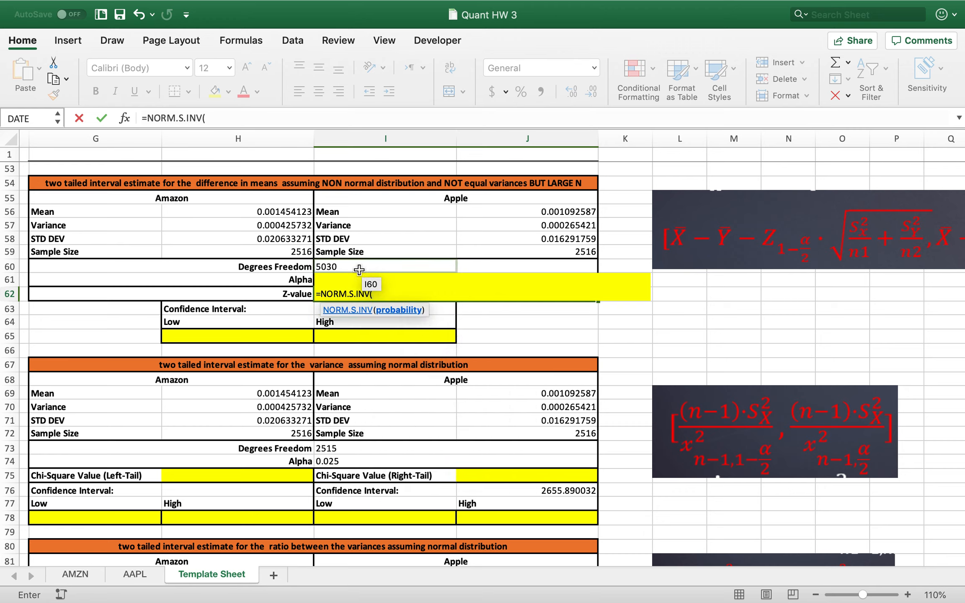
{"action": "left_click", "coordinate": [294, 282]}
{"action": "key", "text": "Right"}
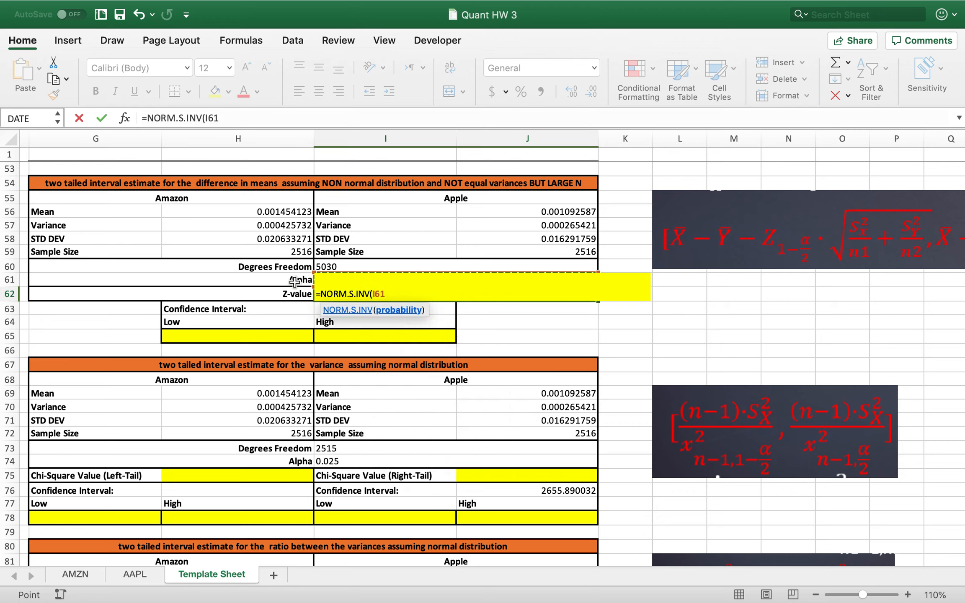
{"action": "key", "text": "Return"}
Calculate the low confidence bound for the NON normal, large N section in H65 with =H56-J56+I62*SQRT(H57/H59+J57/J59).
{"action": "left_click", "coordinate": [252, 338]}
{"action": "type", "text": "="}
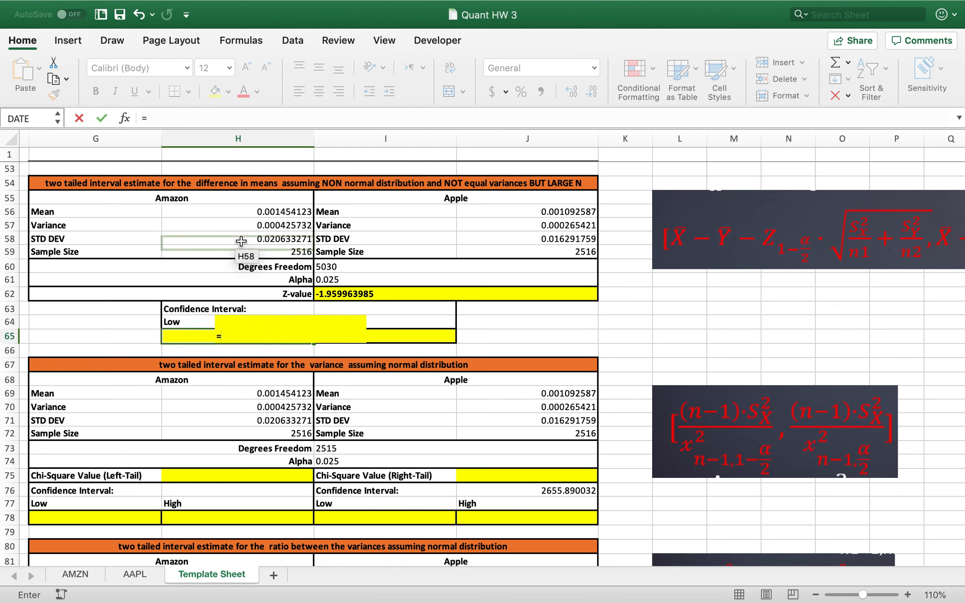
{"action": "left_click", "coordinate": [260, 213]}
{"action": "type", "text": "-"}
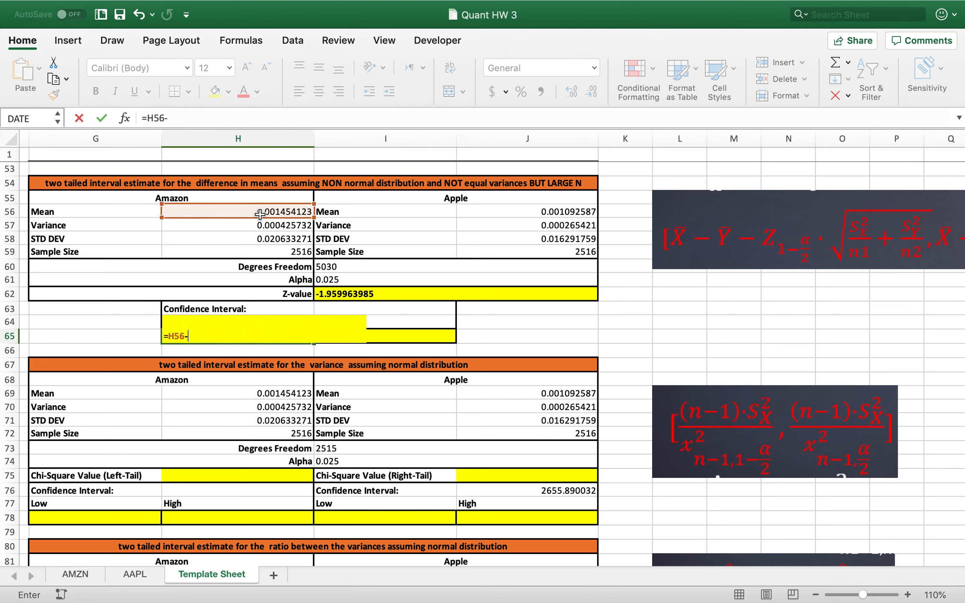
{"action": "left_click", "coordinate": [576, 214]}
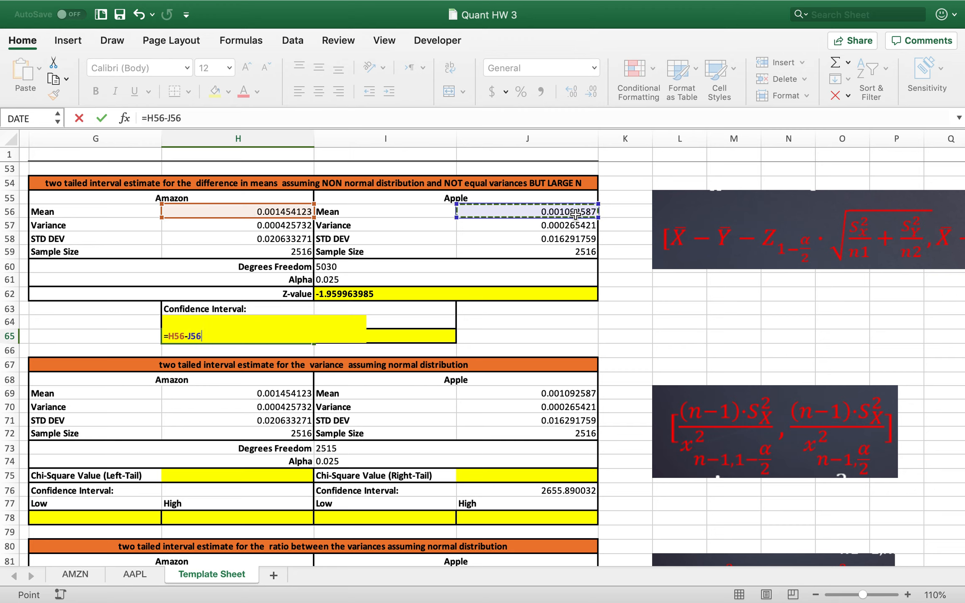
{"action": "type", "text": "+"}
{"action": "left_click", "coordinate": [369, 297]}
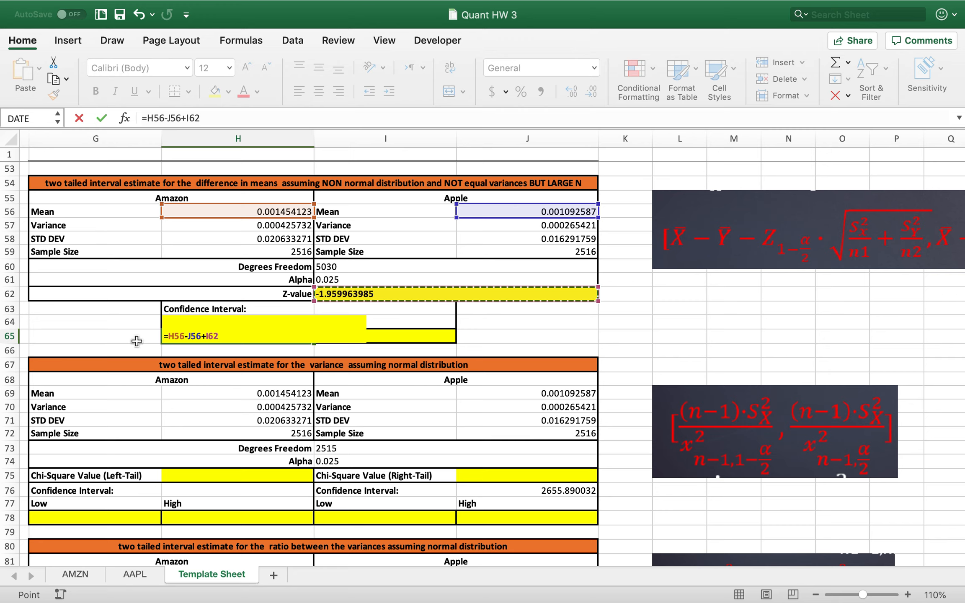
{"action": "type", "text": "*"}
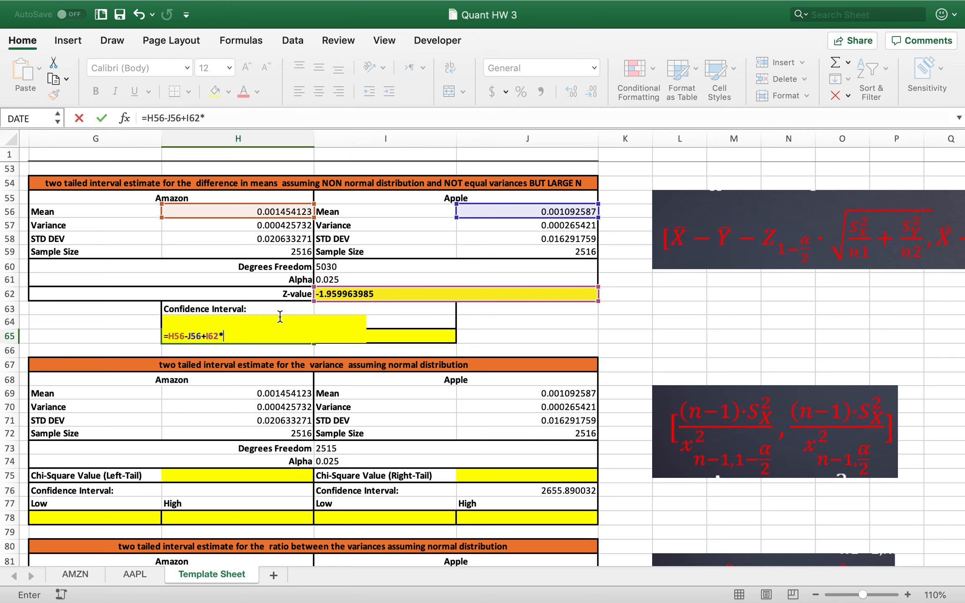
{"action": "type", "text": "sqrt"}
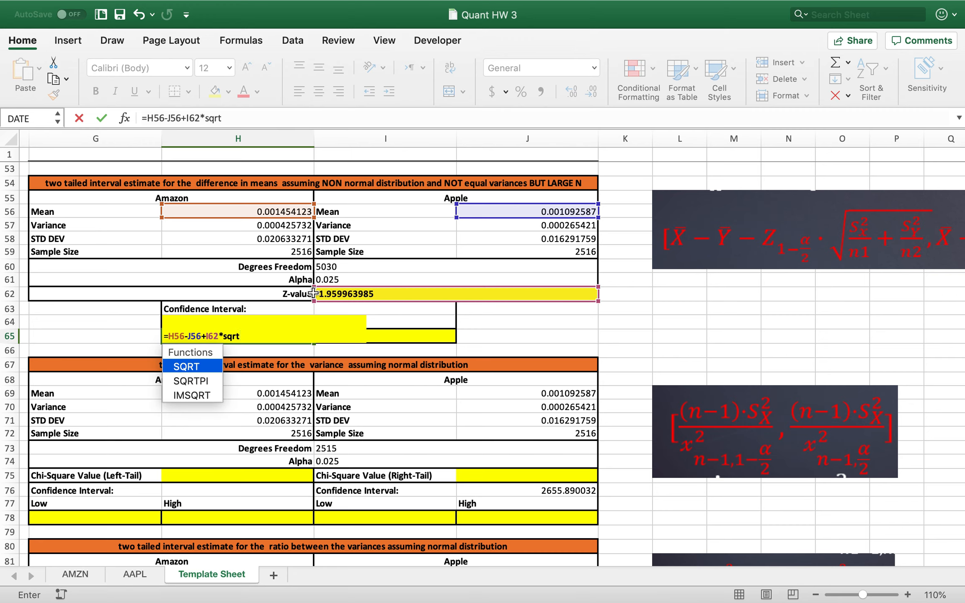
{"action": "key", "text": "Tab"}
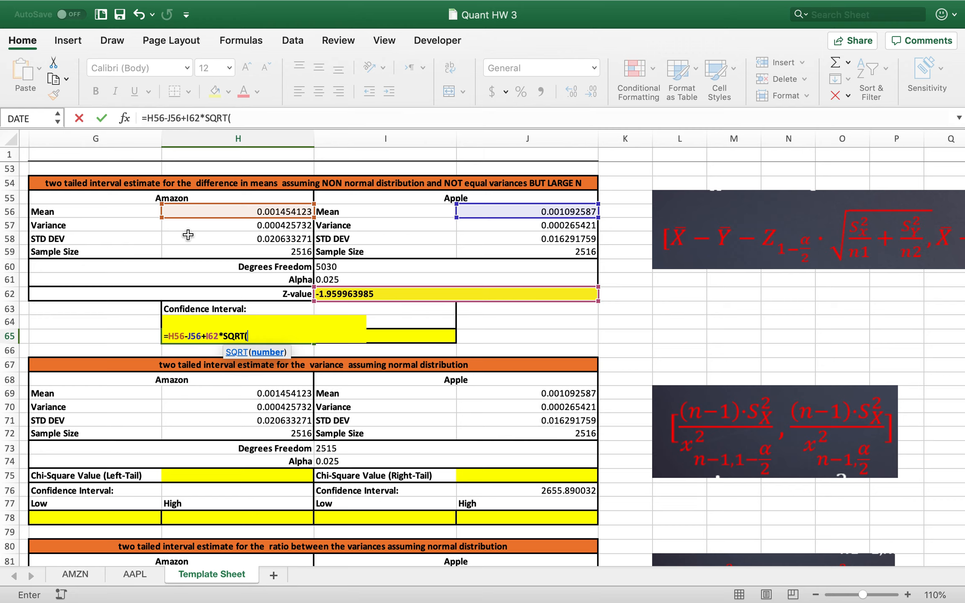
{"action": "left_click", "coordinate": [205, 228]}
{"action": "type", "text": "/"}
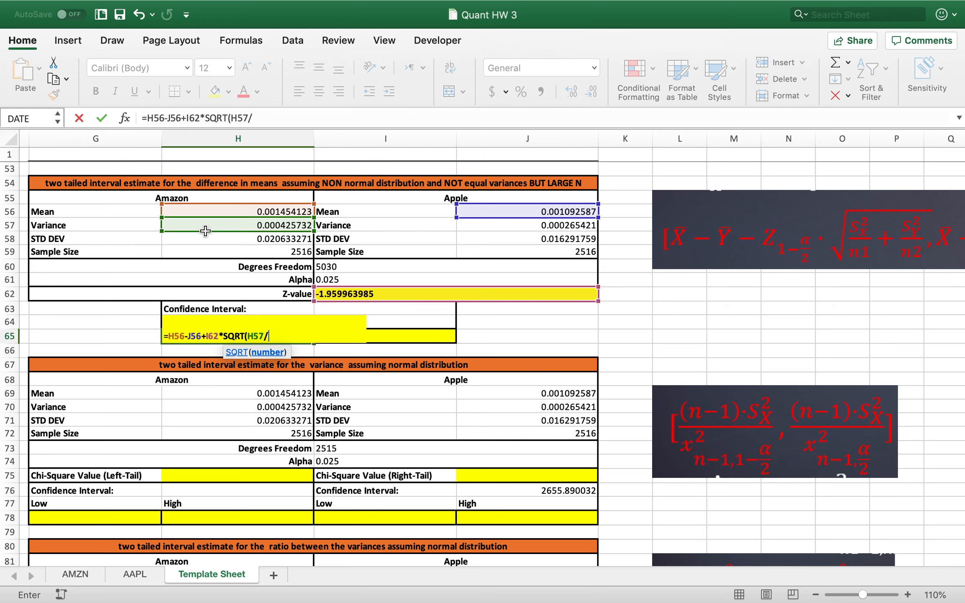
{"action": "left_click", "coordinate": [231, 253]}
{"action": "type", "text": "+"}
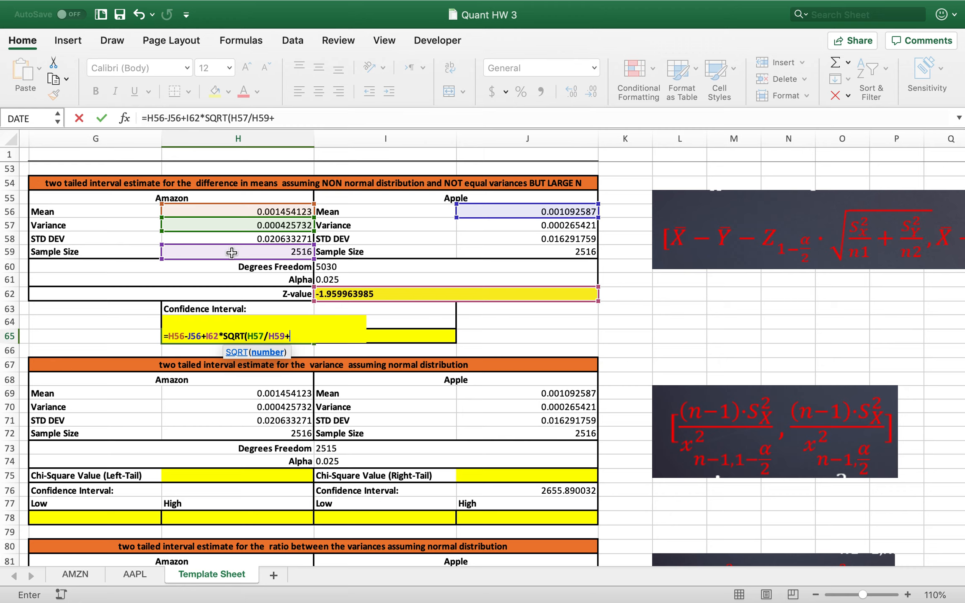
{"action": "left_click", "coordinate": [553, 226]}
{"action": "type", "text": "/"}
{"action": "left_click", "coordinate": [571, 253]}
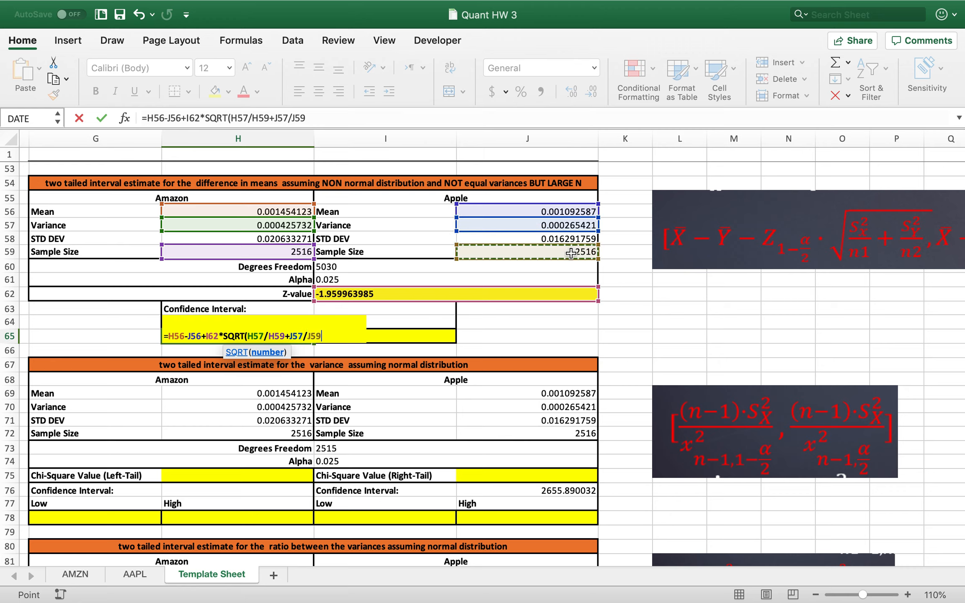
{"action": "type", "text": ")"}
{"action": "key", "text": "Return"}
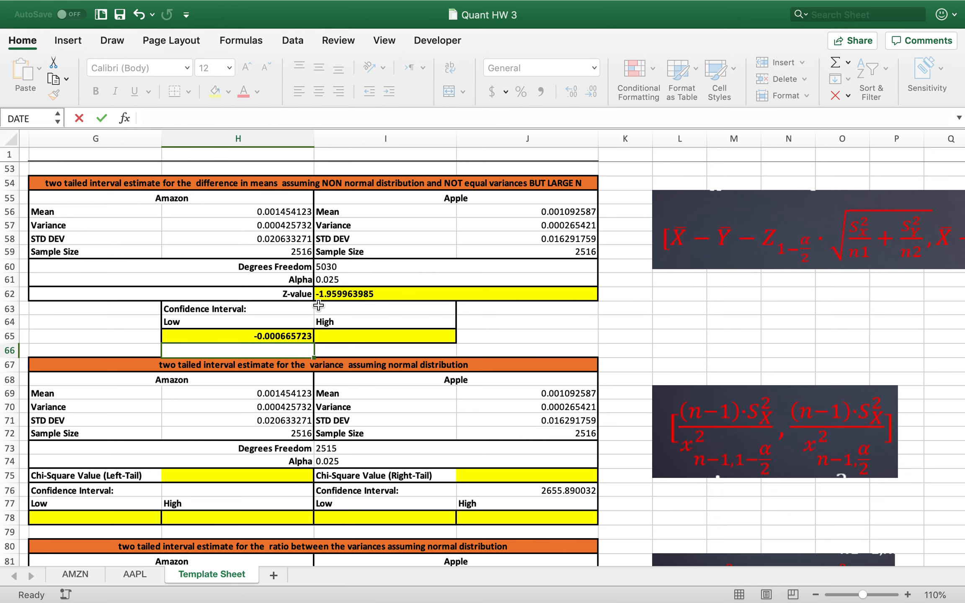
{"action": "left_click_drag", "start_coordinate": [247, 332], "coordinate": [353, 332]}
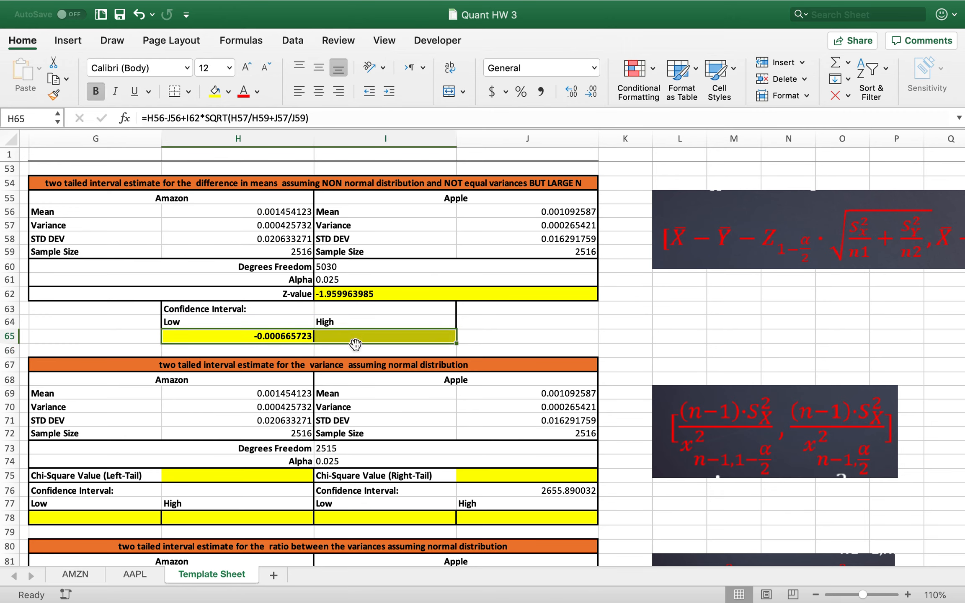
{"action": "left_click", "coordinate": [359, 339]}
{"action": "type", "text": "="}
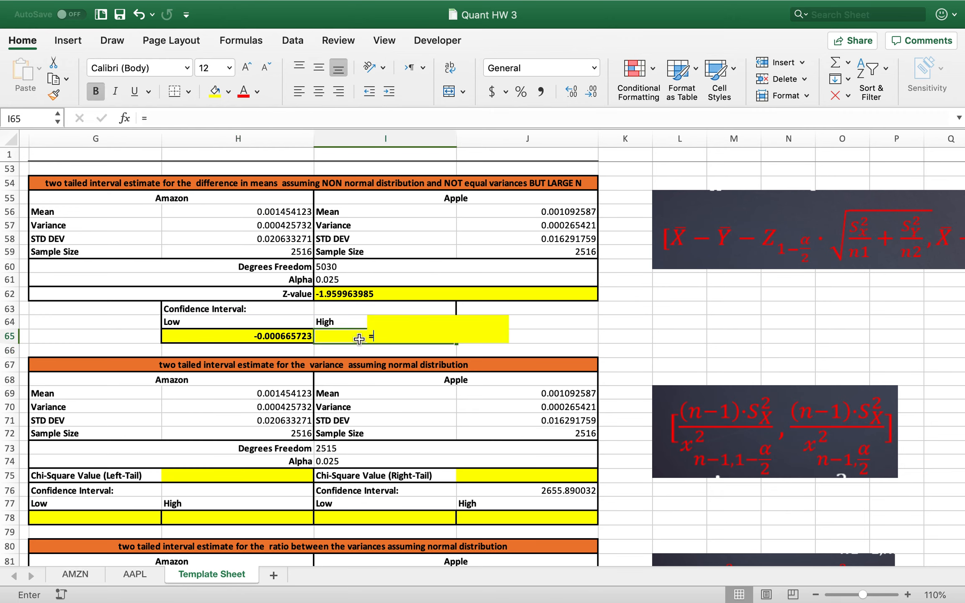
{"action": "type", "text": "norm.s."}
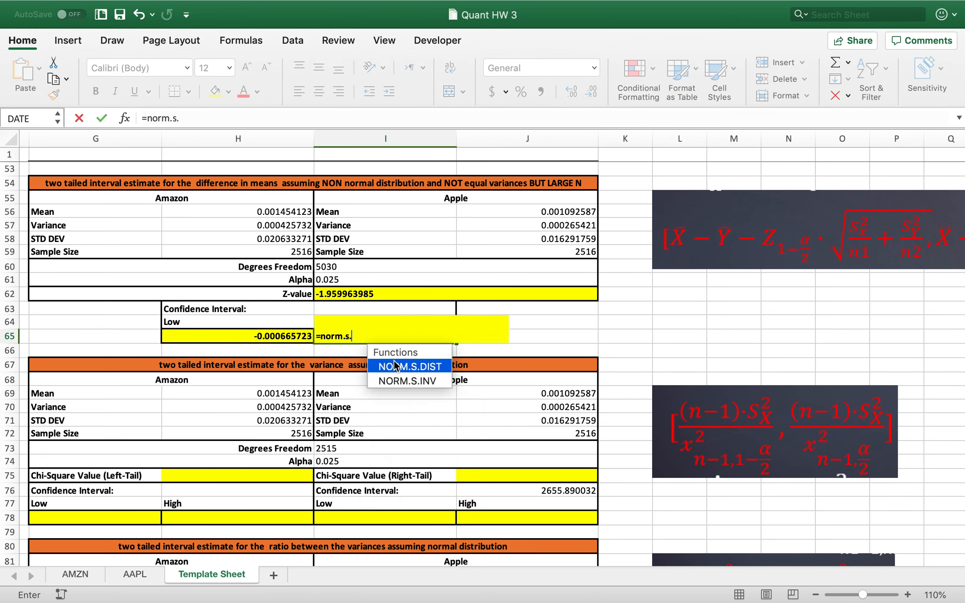
{"action": "double_click", "coordinate": [419, 380]}
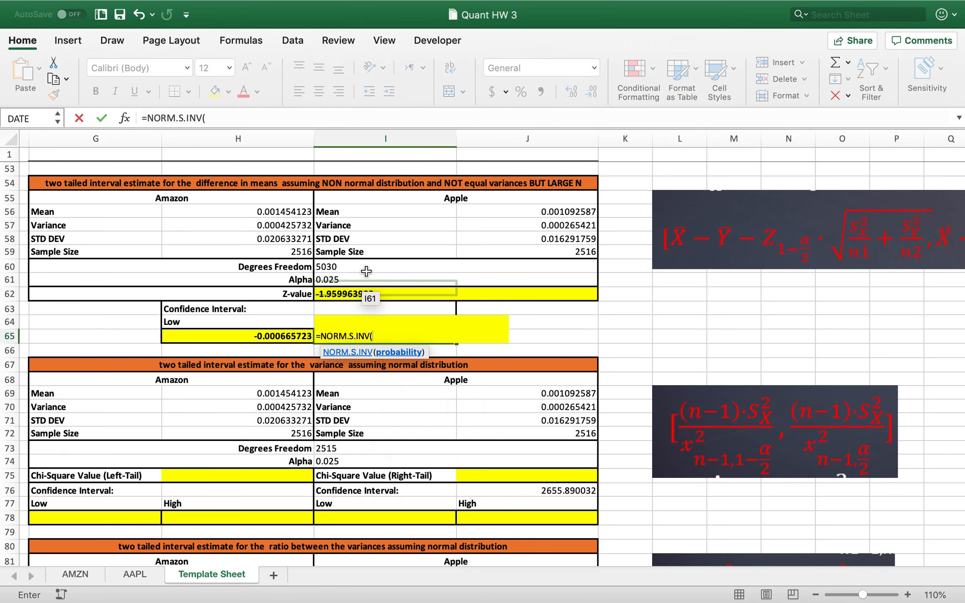
{"action": "left_click", "coordinate": [351, 284]}
{"action": "key", "text": "Return"}
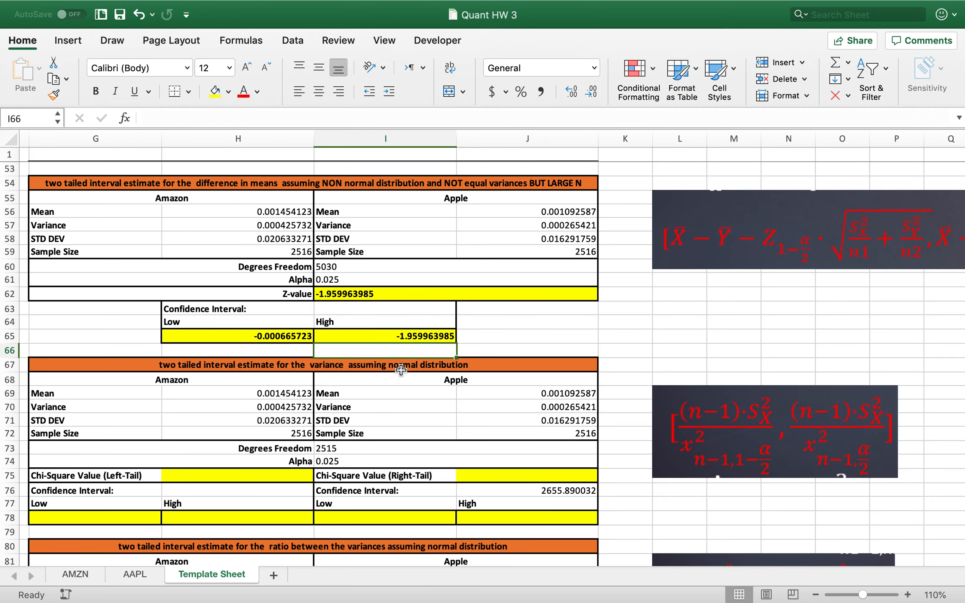
{"action": "left_click", "coordinate": [407, 339]}
{"action": "key", "text": "Delete"}
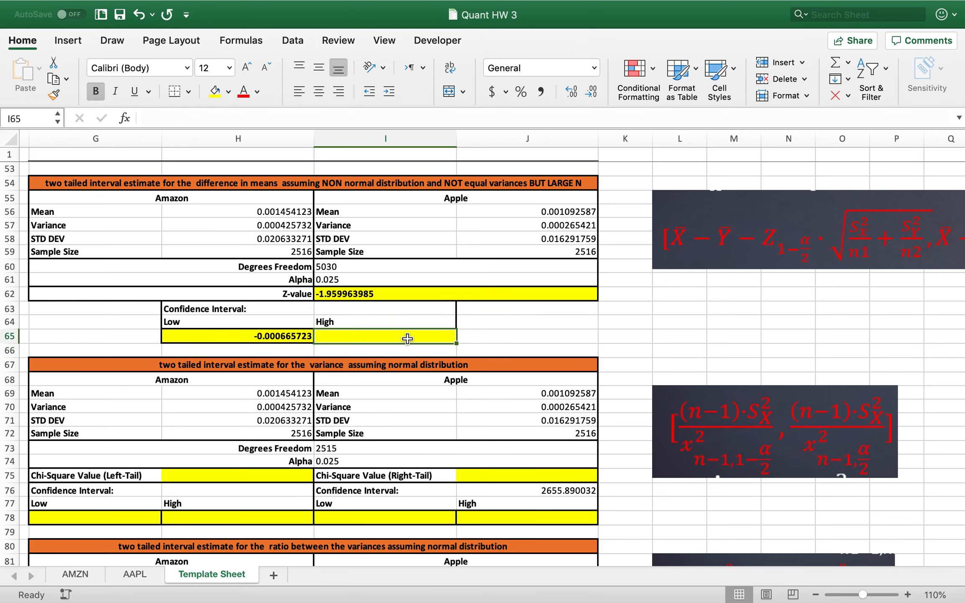
Calculate the high confidence bound for the NON normal, large N section in I65 with =H56-J56-I62*SQRT(H57/H59+J57/J59).
{"action": "type", "text": "="}
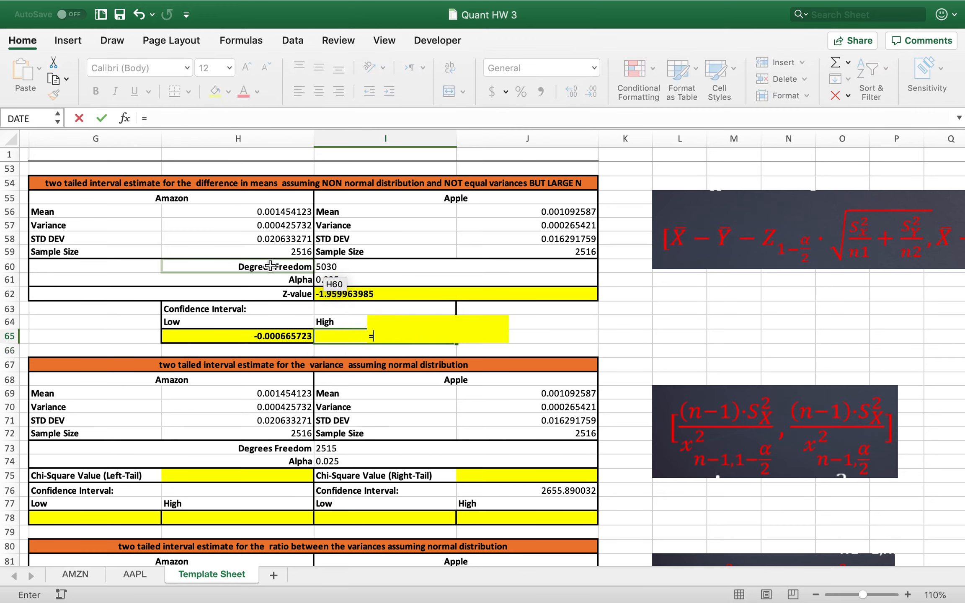
{"action": "left_click", "coordinate": [249, 214]}
{"action": "type", "text": "-"}
{"action": "left_click", "coordinate": [539, 214]}
{"action": "type", "text": "-"}
{"action": "left_click", "coordinate": [406, 295]}
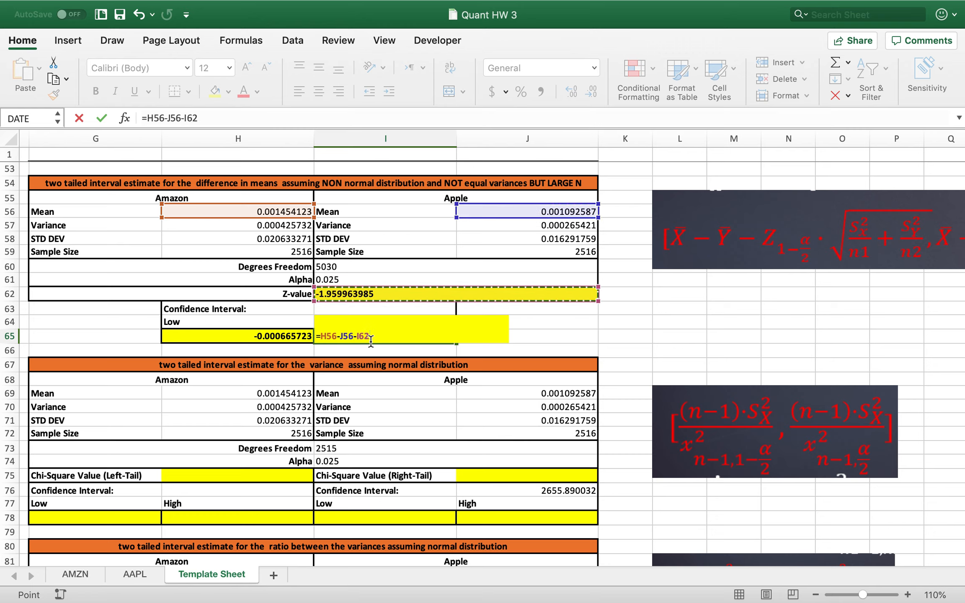
{"action": "type", "text": "*"}
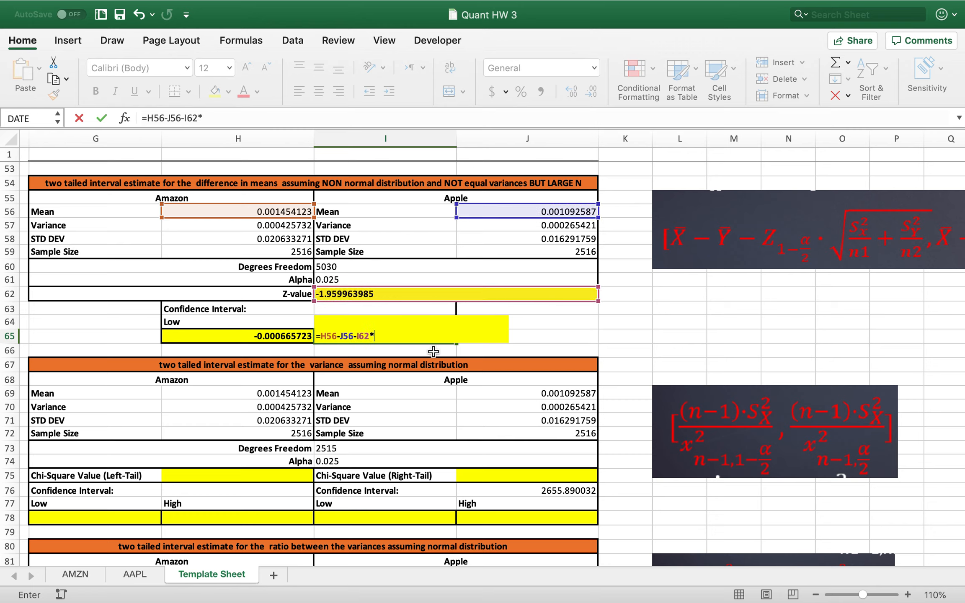
{"action": "type", "text": "sqr"}
{"action": "key", "text": "Tab"}
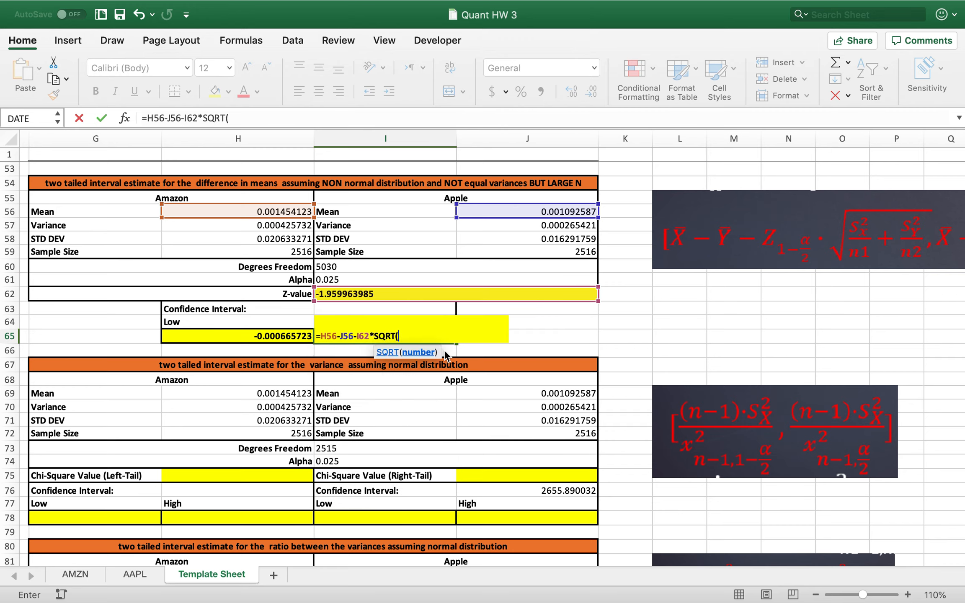
{"action": "left_click", "coordinate": [283, 227]}
{"action": "type", "text": "/"}
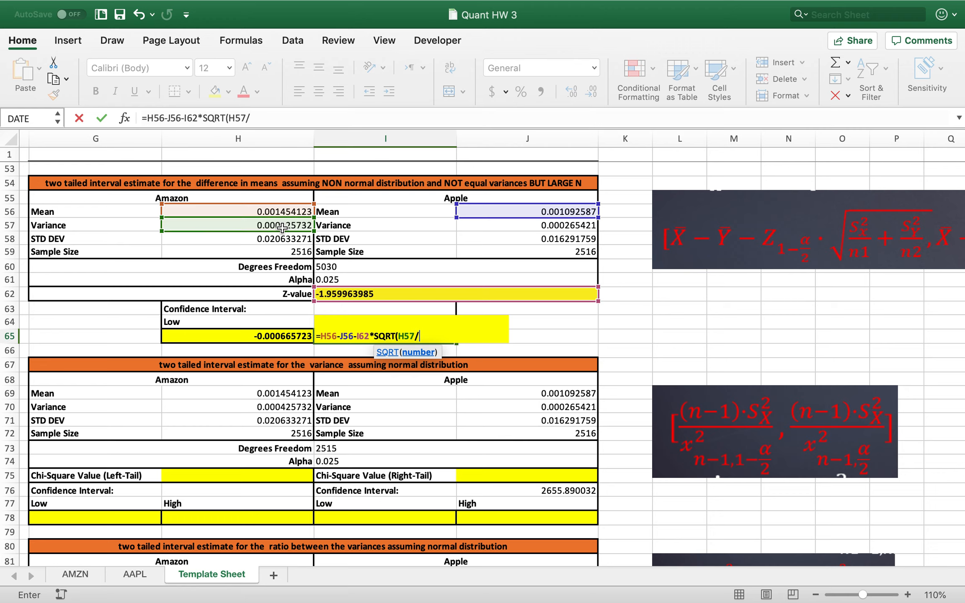
{"action": "left_click", "coordinate": [268, 251]}
{"action": "type", "text": "+"}
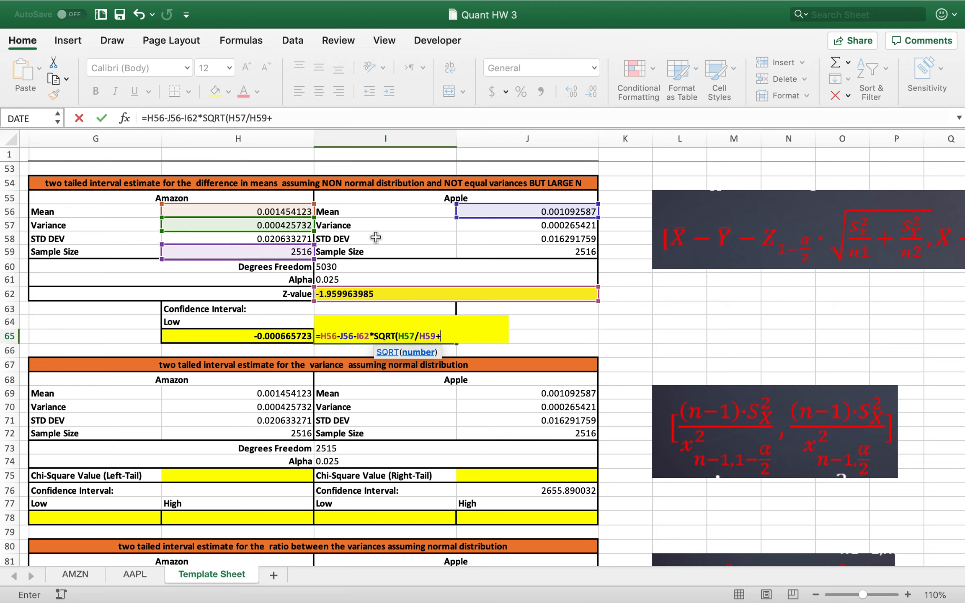
{"action": "left_click", "coordinate": [531, 226]}
{"action": "type", "text": "/"}
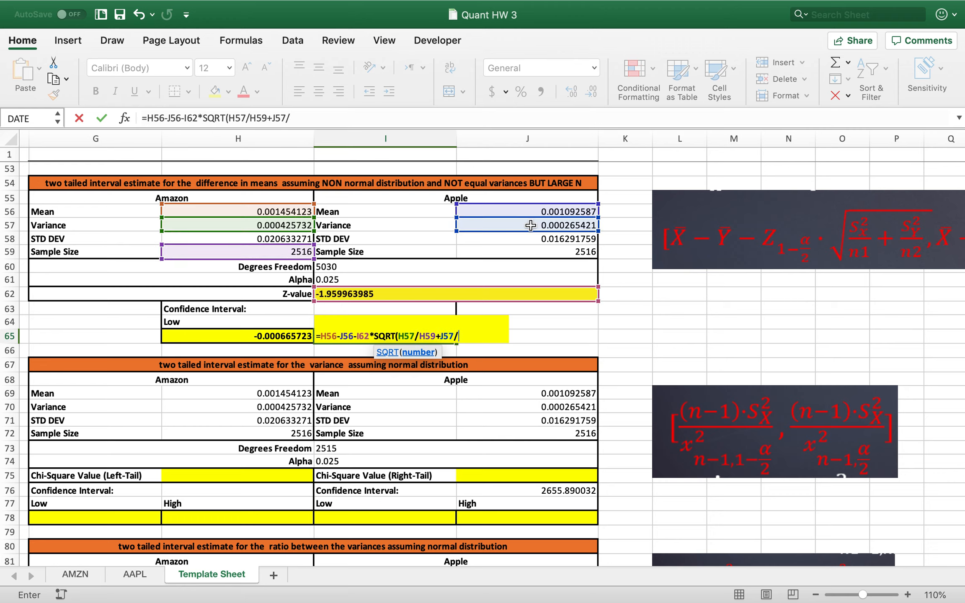
{"action": "left_click", "coordinate": [528, 251]}
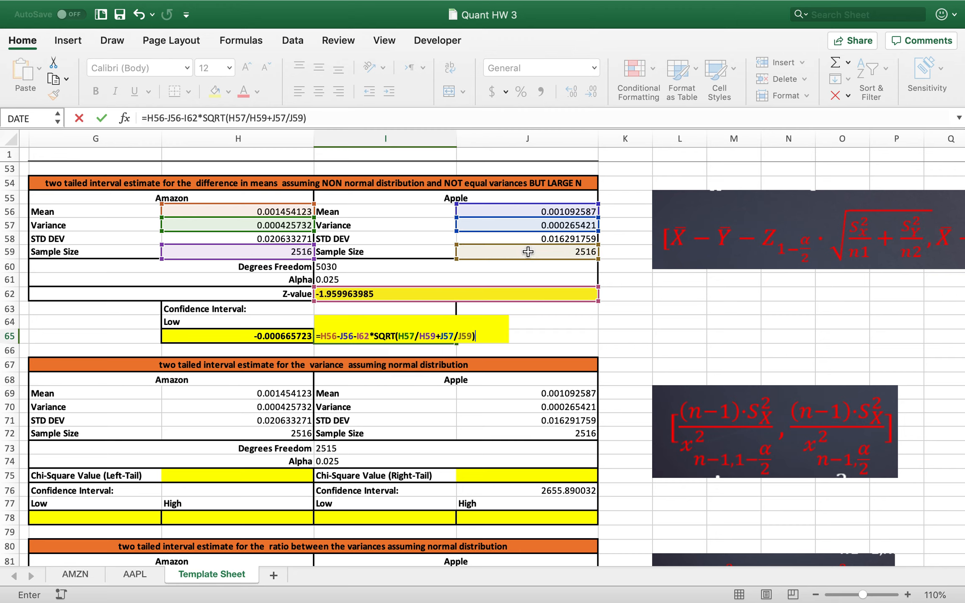
{"action": "key", "text": "Return"}
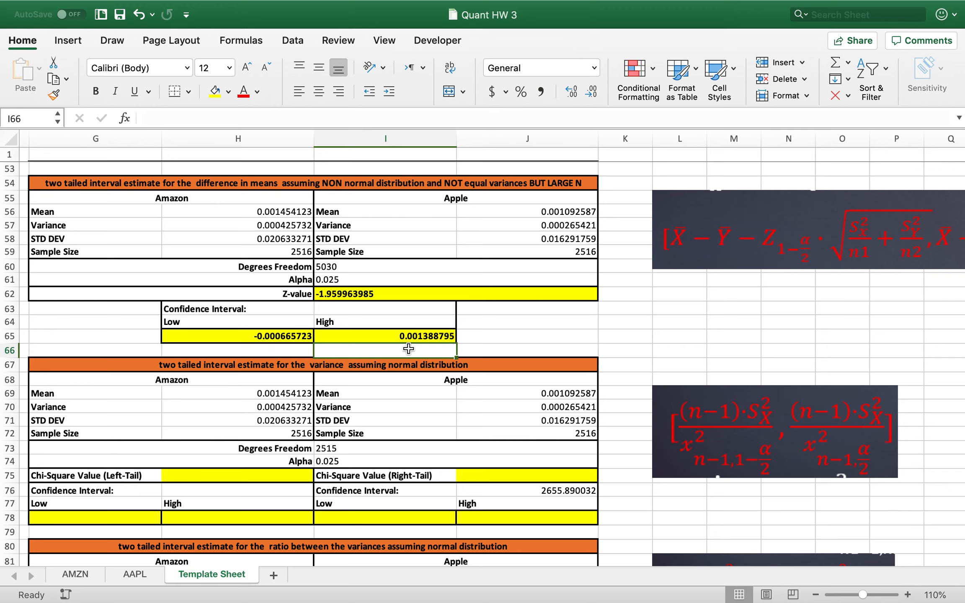
{"action": "left_click_drag", "start_coordinate": [277, 339], "coordinate": [357, 335]}
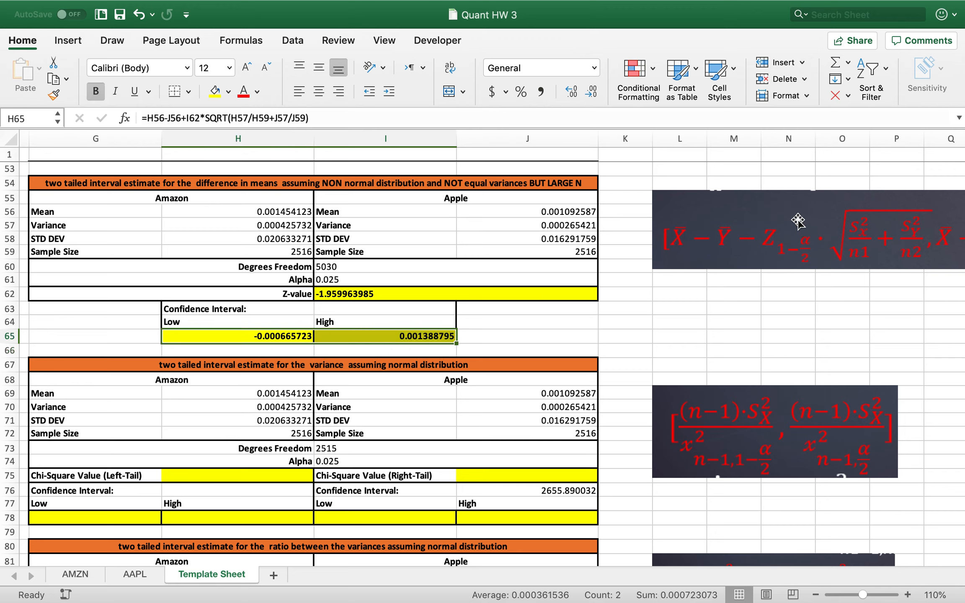
Calculate the left-tail chi-square value of the variance section in H75 with =CHISQ.INV(I74,I73).
{"action": "scroll", "coordinate": [602, 318], "scroll_direction": "down", "scroll_amount": 5}
{"action": "scroll", "coordinate": [603, 318], "scroll_direction": "left", "scroll_amount": 2}
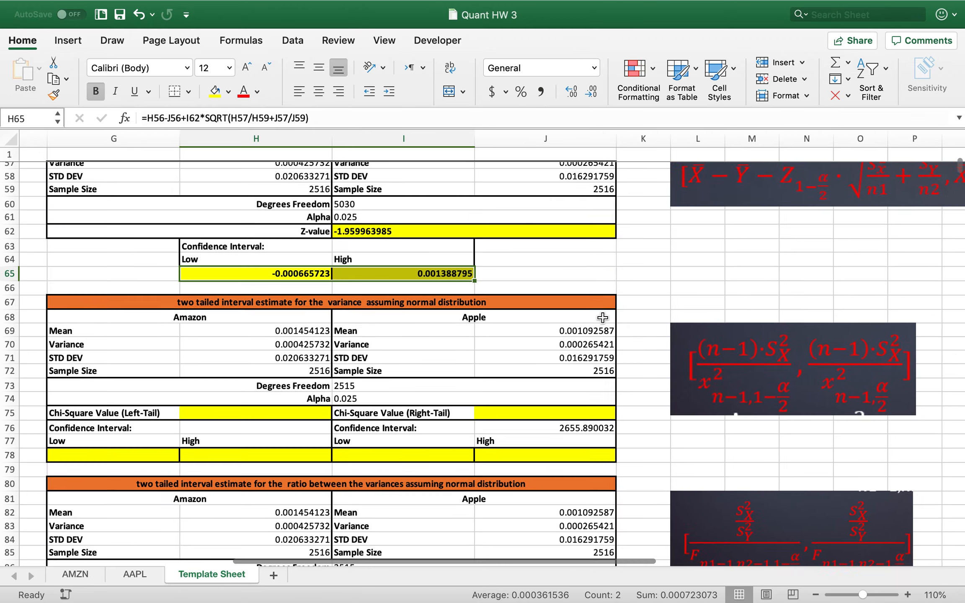
{"action": "scroll", "coordinate": [603, 318], "scroll_direction": "down", "scroll_amount": 3}
{"action": "scroll", "coordinate": [603, 318], "scroll_direction": "right", "scroll_amount": 1}
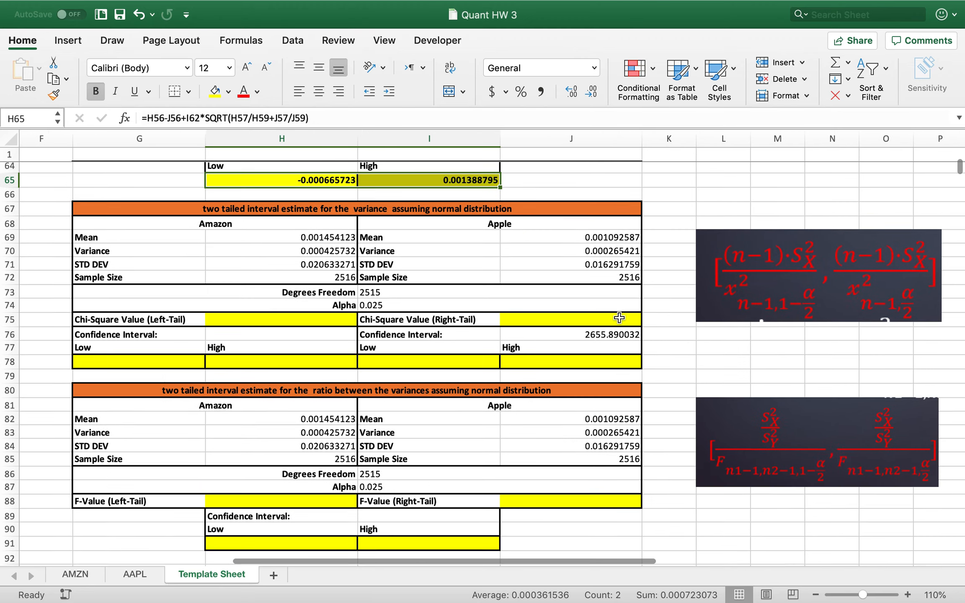
{"action": "scroll", "coordinate": [619, 318], "scroll_direction": "down", "scroll_amount": 1}
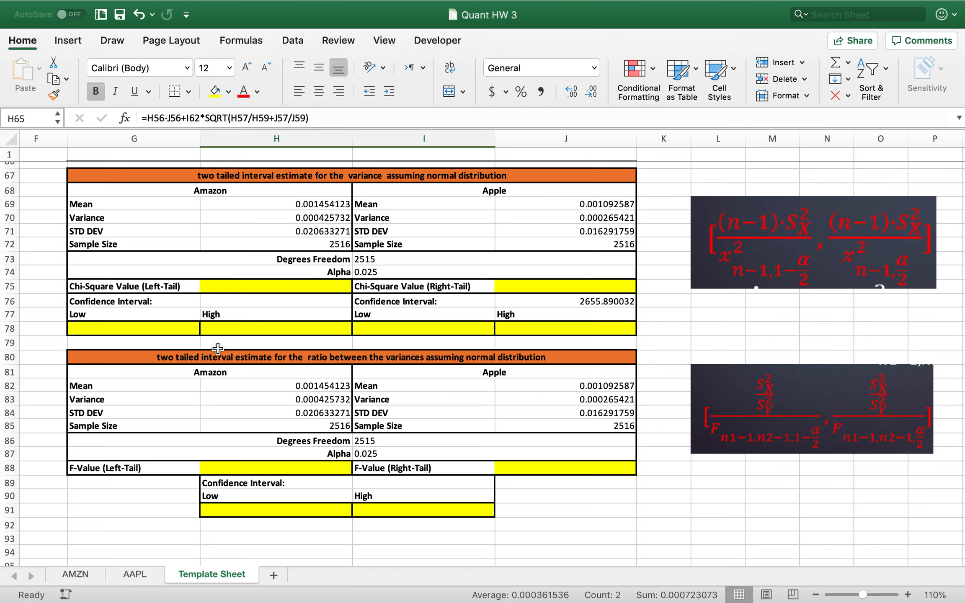
{"action": "left_click", "coordinate": [255, 288]}
{"action": "left_click", "coordinate": [527, 288]}
{"action": "left_click", "coordinate": [314, 286]}
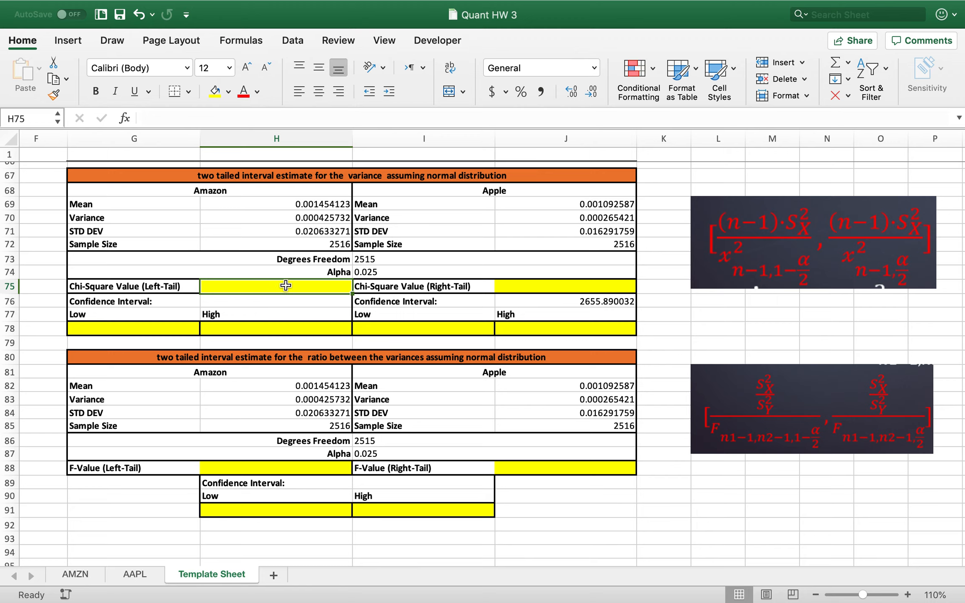
{"action": "type", "text": "=chis"}
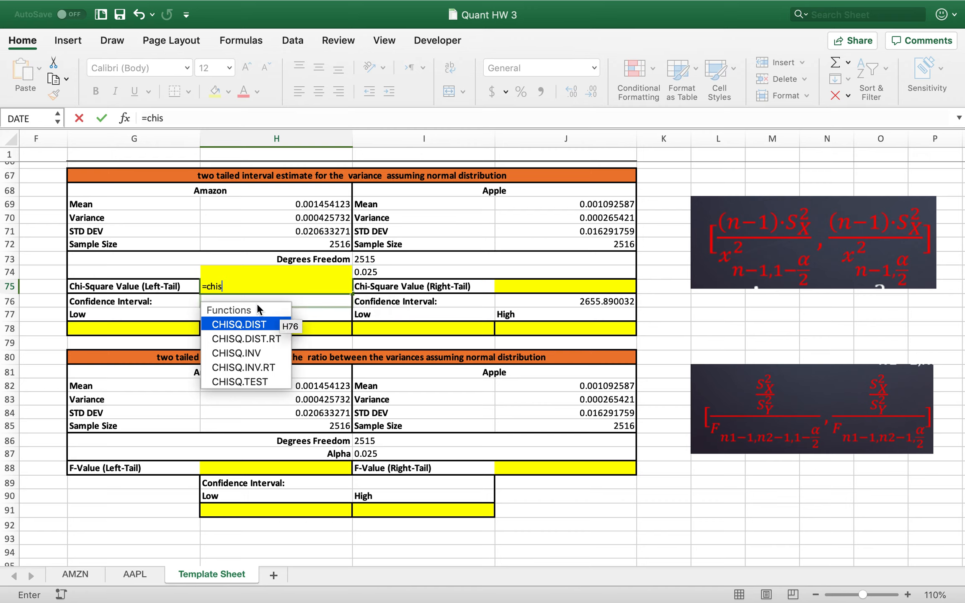
{"action": "double_click", "coordinate": [247, 353]}
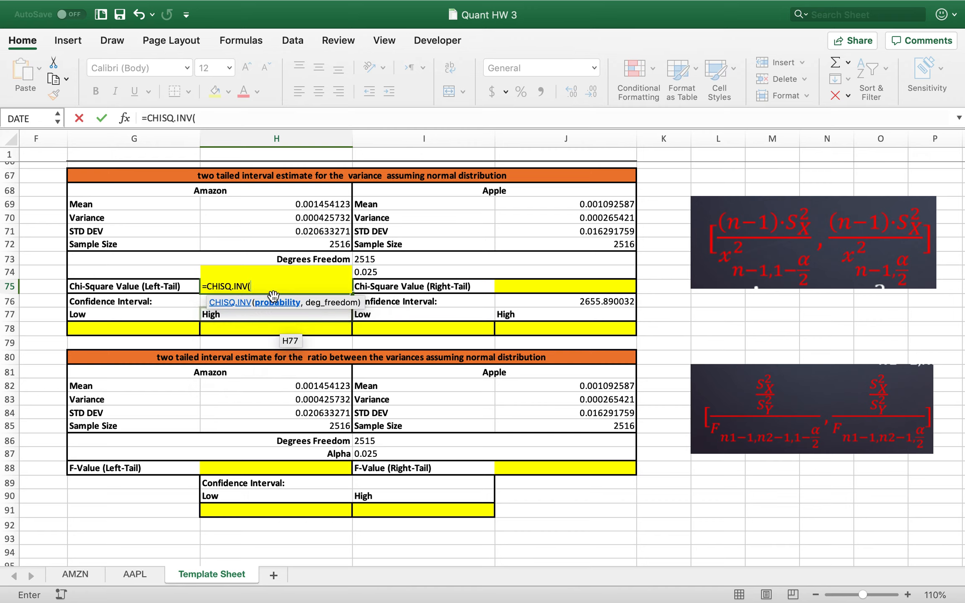
{"action": "left_click", "coordinate": [384, 273]}
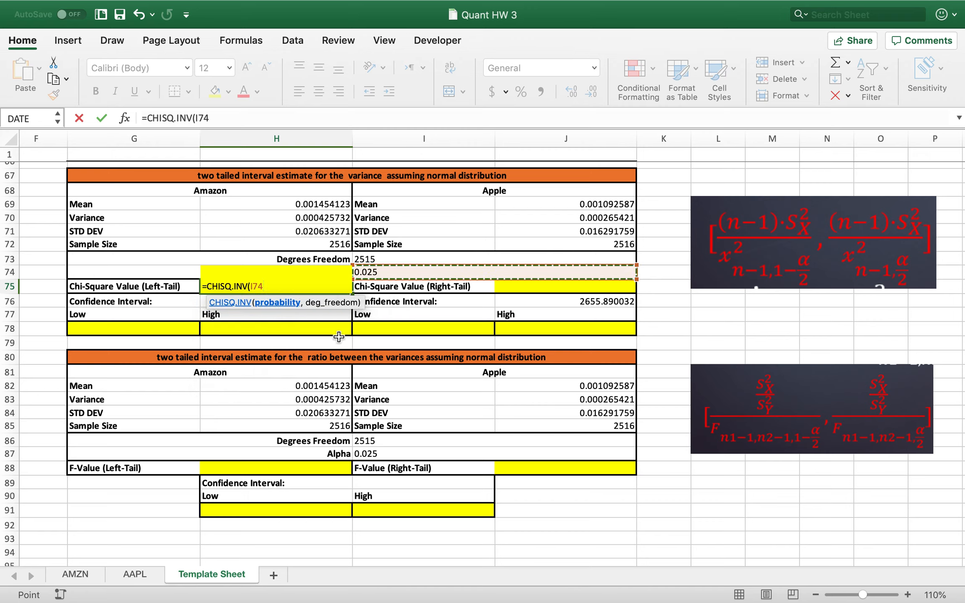
{"action": "type", "text": ","}
{"action": "left_click", "coordinate": [399, 260]}
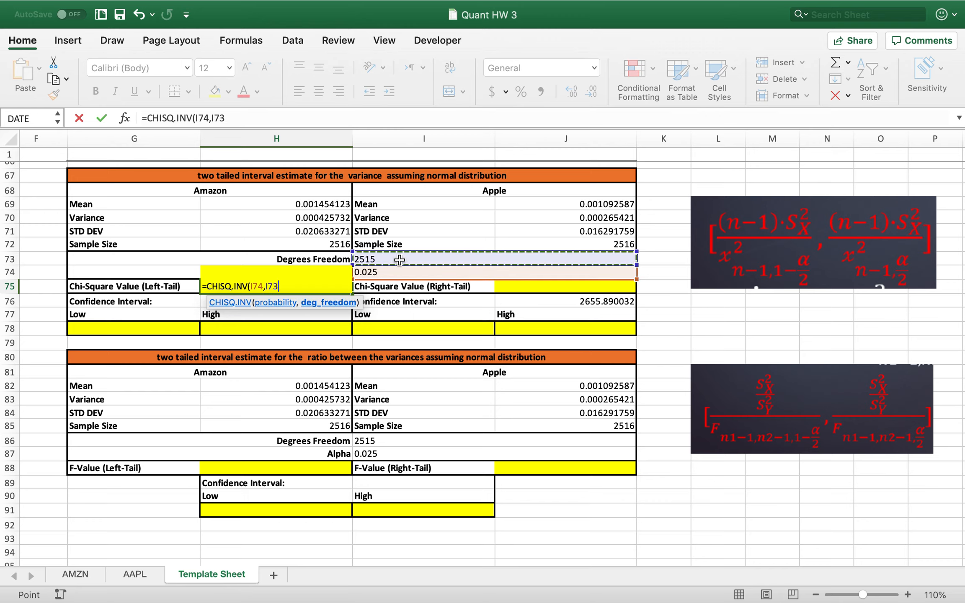
{"action": "key", "text": "Return"}
Examine the degrees of freedom formula, the alpha, and the left-tail and right-tail chi-square cells of the variance section.
{"action": "double_click", "coordinate": [386, 260]}
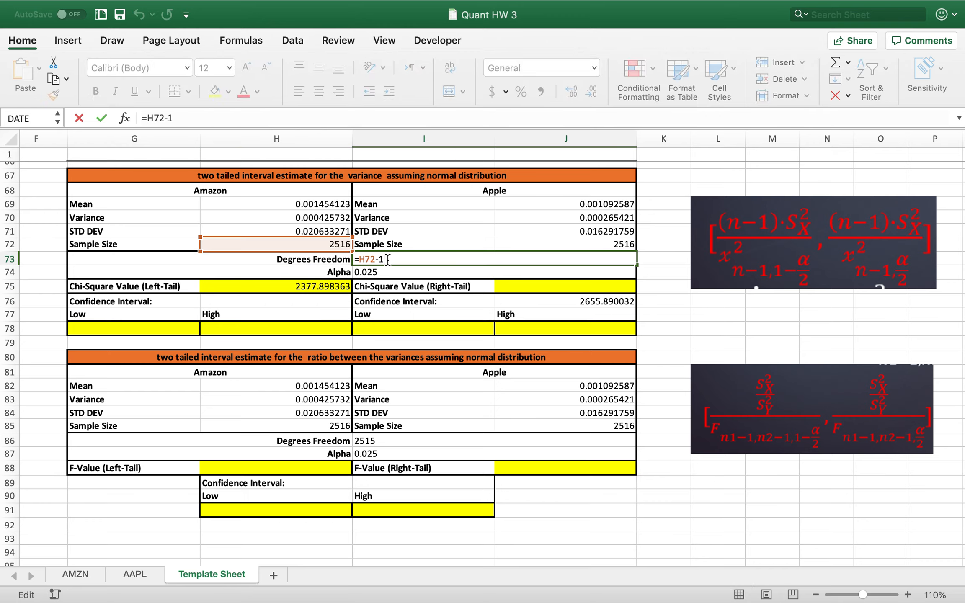
{"action": "key", "text": "Return"}
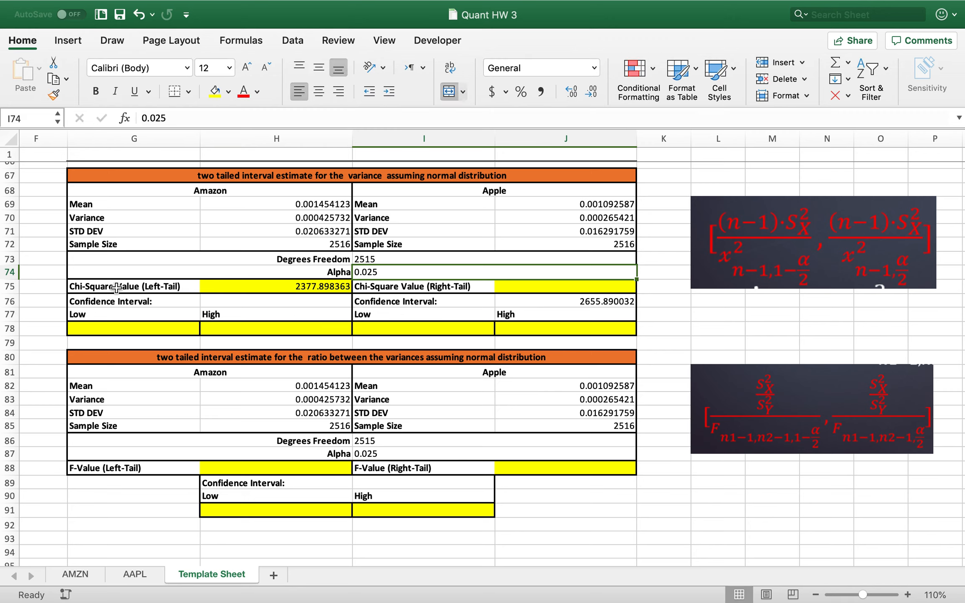
{"action": "left_click_drag", "start_coordinate": [172, 289], "coordinate": [262, 289]}
{"action": "left_click", "coordinate": [159, 290]}
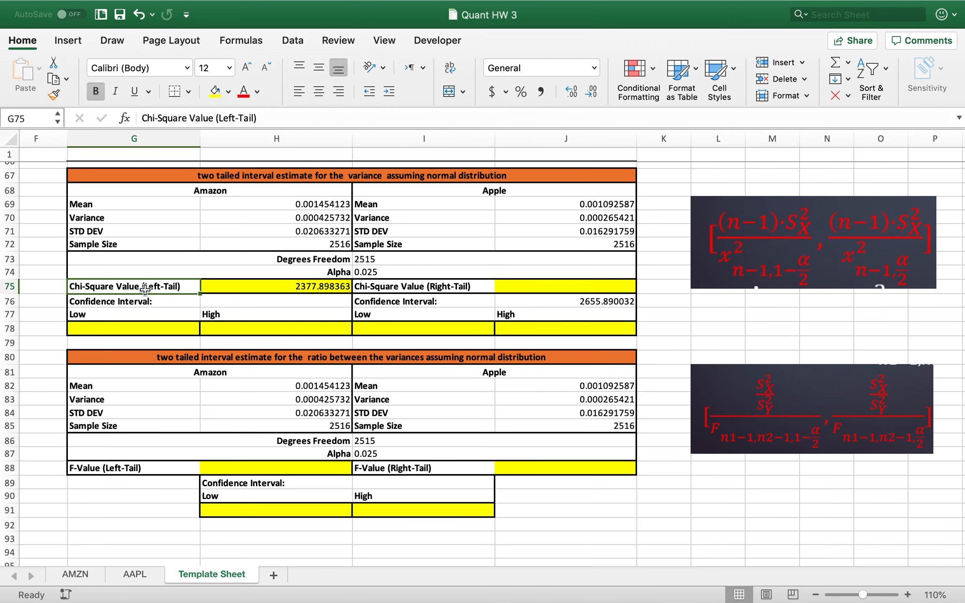
{"action": "left_click", "coordinate": [384, 283]}
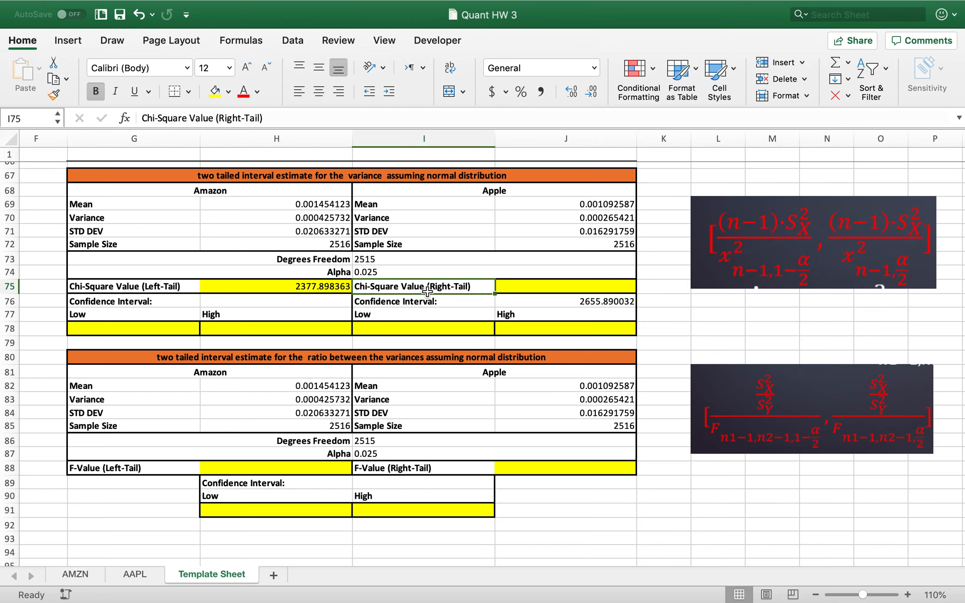
{"action": "left_click", "coordinate": [280, 288]}
{"action": "left_click", "coordinate": [510, 289]}
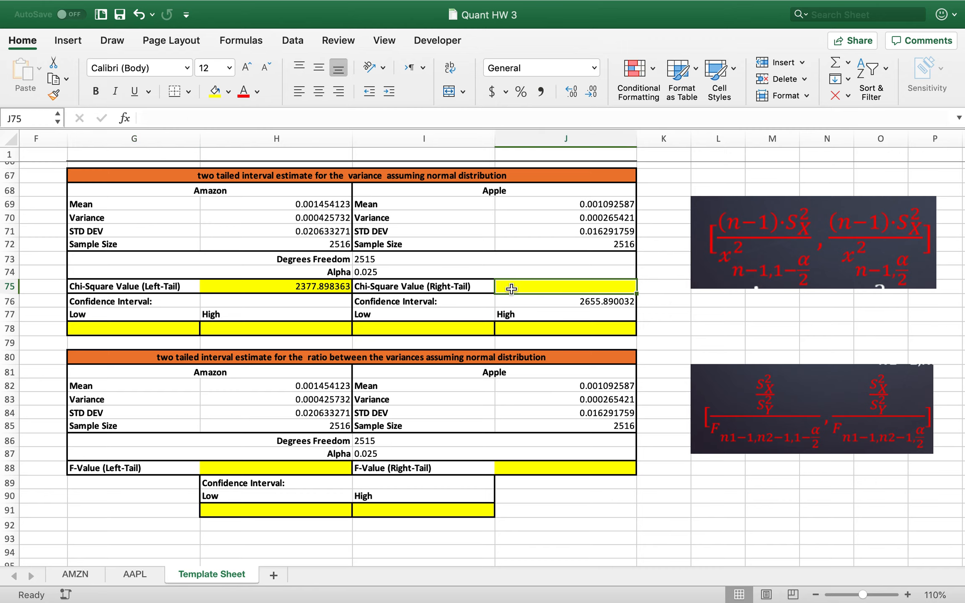
{"action": "left_click", "coordinate": [285, 293]}
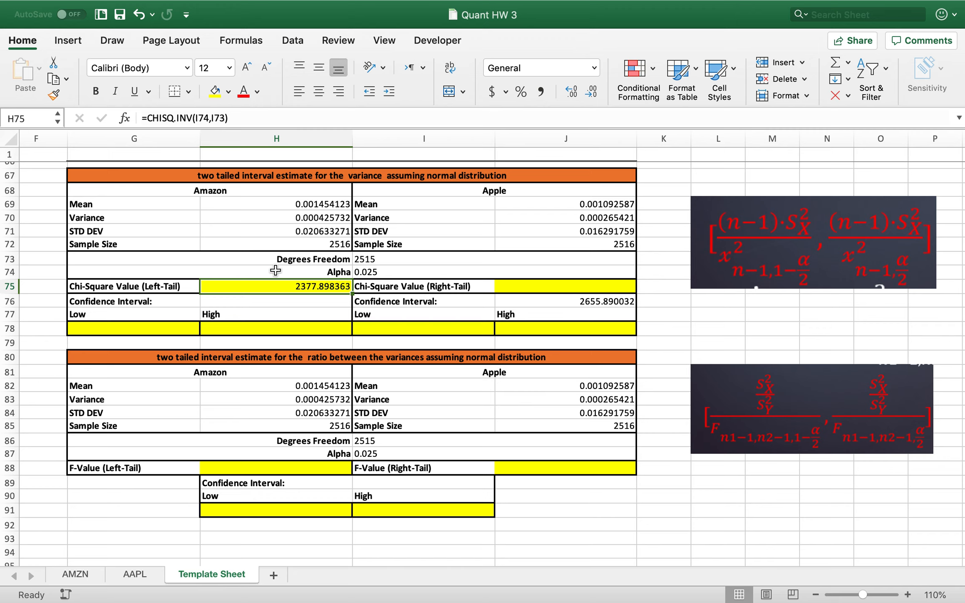
{"action": "left_click", "coordinate": [155, 286]}
{"action": "left_click_drag", "start_coordinate": [154, 286], "coordinate": [528, 285]}
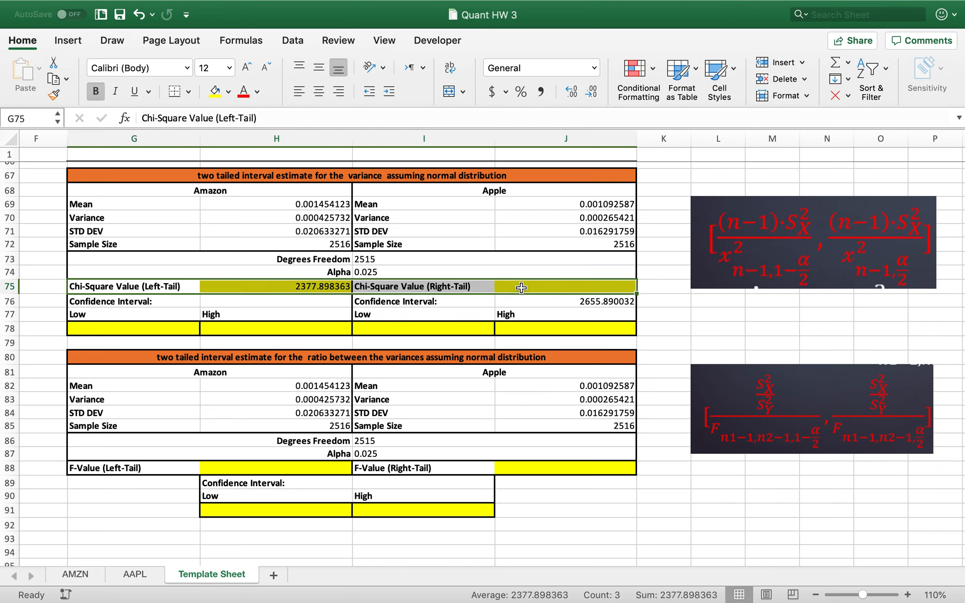
{"action": "left_click", "coordinate": [381, 258]}
{"action": "left_click", "coordinate": [361, 270]}
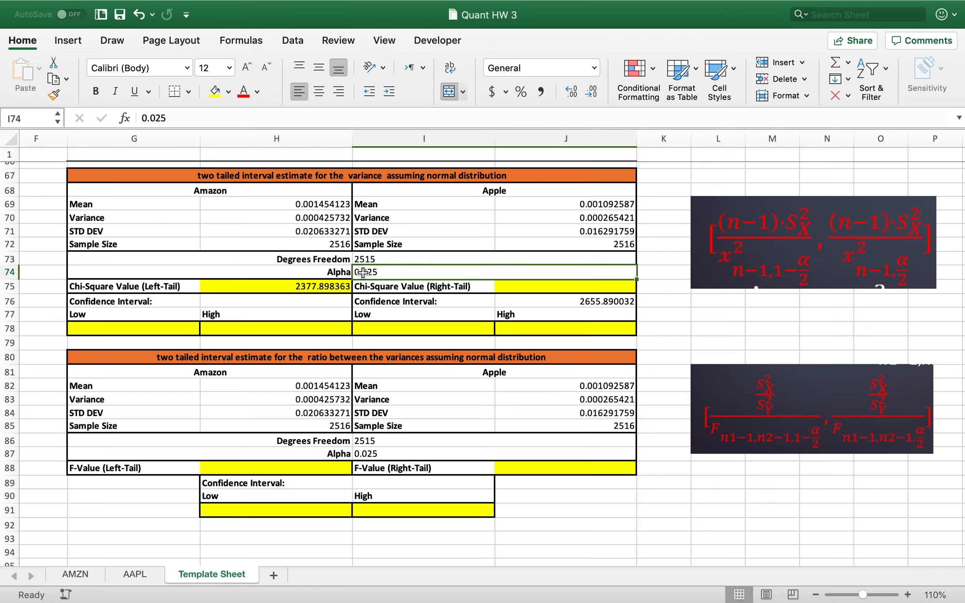
{"action": "left_click", "coordinate": [292, 289]}
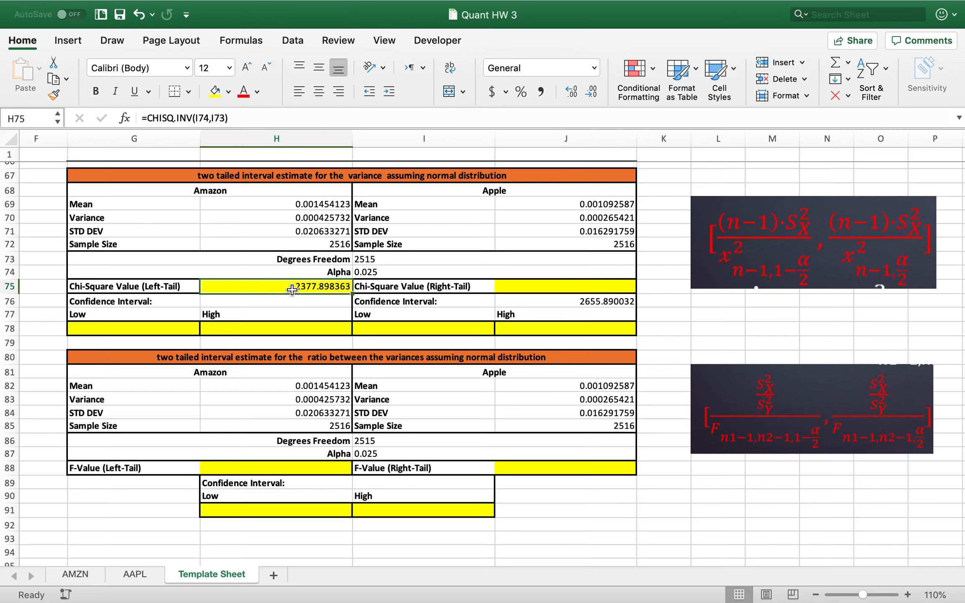
Calculate the right-tail chi-square value of the variance section in J75 with =CHISQ.INV(1-I74,I73).
{"action": "left_click", "coordinate": [527, 289]}
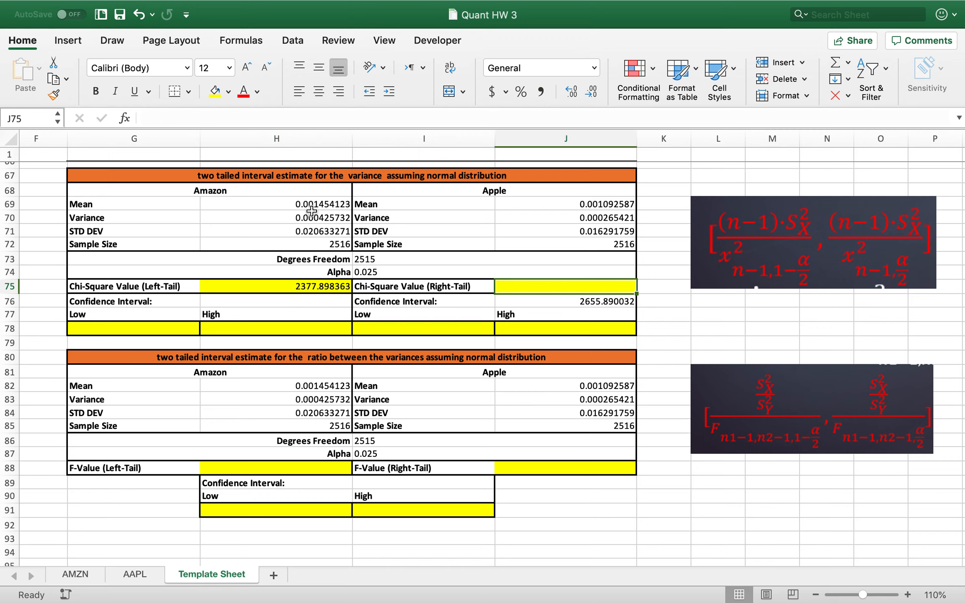
{"action": "type", "text": "="}
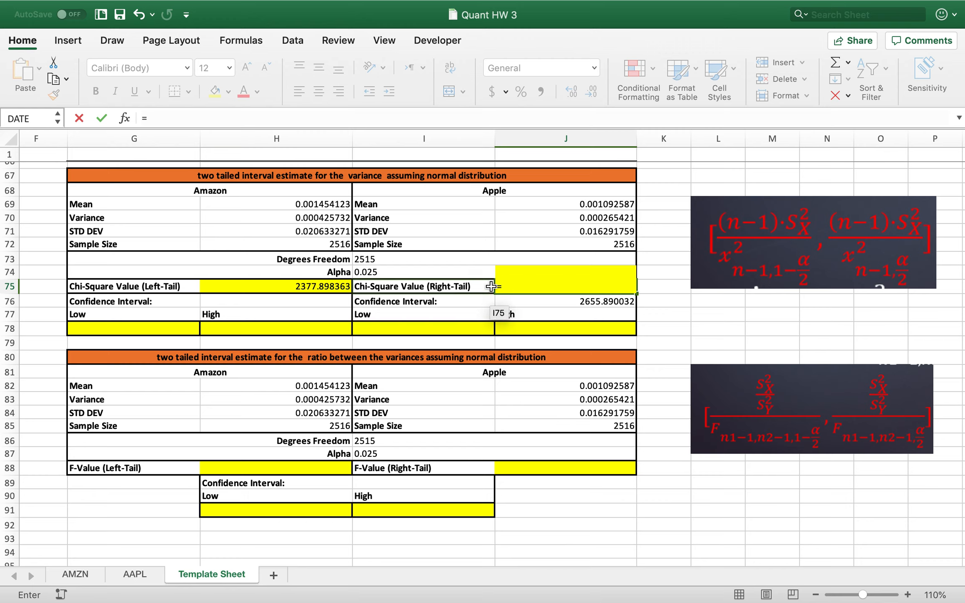
{"action": "type", "text": "chi"}
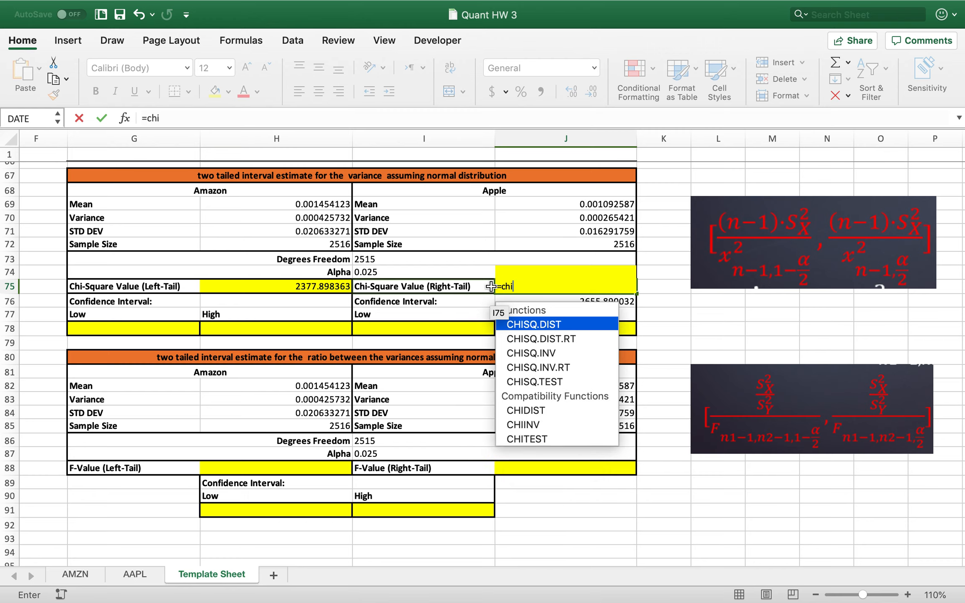
{"action": "double_click", "coordinate": [576, 356]}
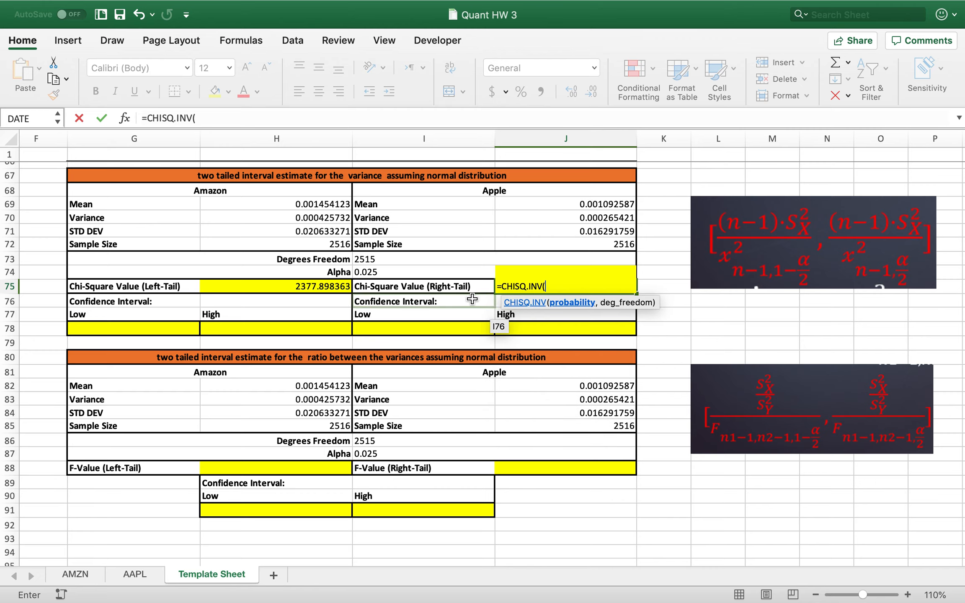
{"action": "type", "text": "1-"}
{"action": "left_click", "coordinate": [403, 273]}
{"action": "type", "text": ","}
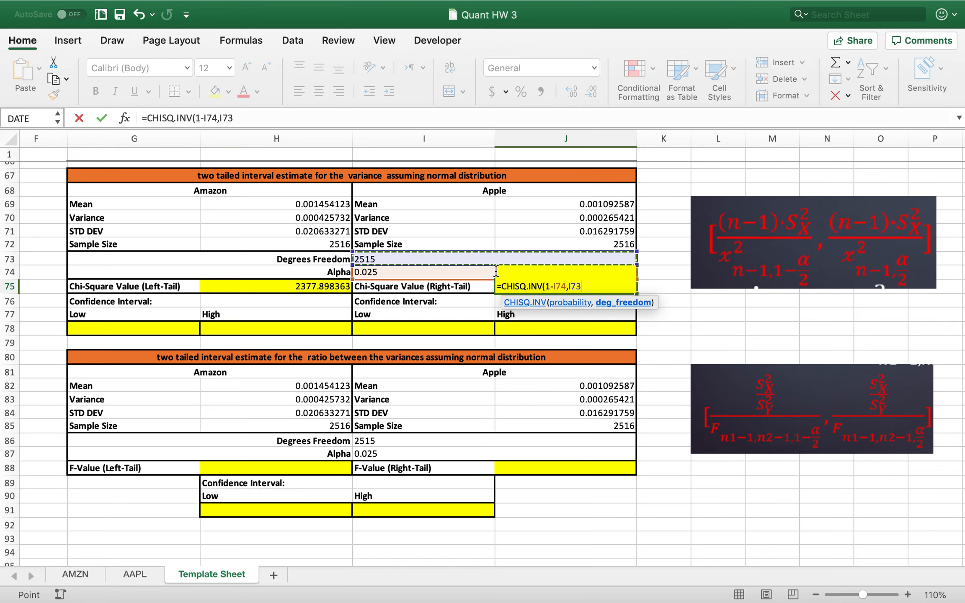
{"action": "key", "text": "Return"}
Replace the formula in J76 with the right-tailed alternative =CHISQ.INV.RT(I74,I73) as a check on J75.
{"action": "left_click", "coordinate": [576, 286]}
{"action": "left_click", "coordinate": [598, 300]}
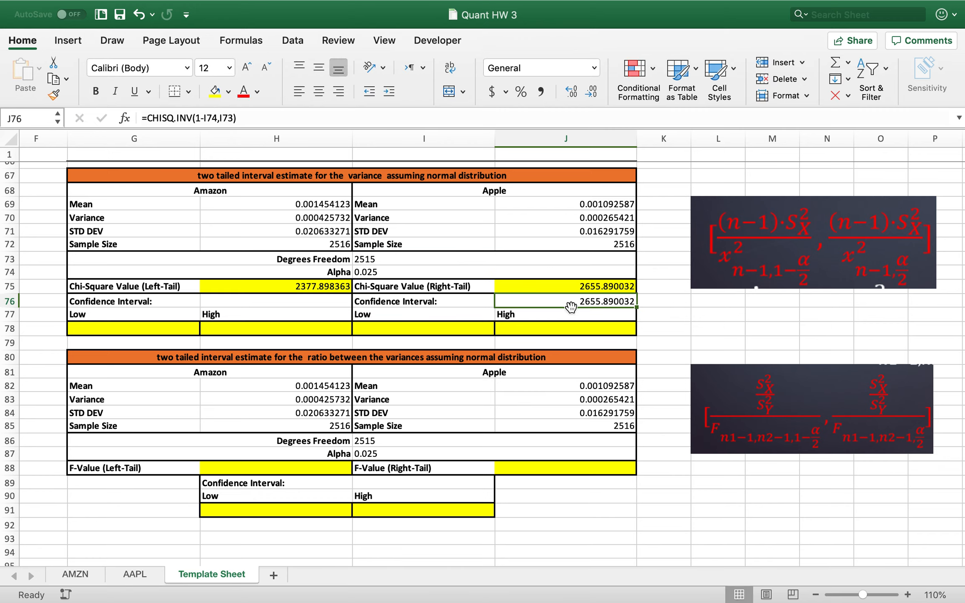
{"action": "double_click", "coordinate": [594, 302]}
{"action": "left_click_drag", "start_coordinate": [613, 300], "coordinate": [497, 301]}
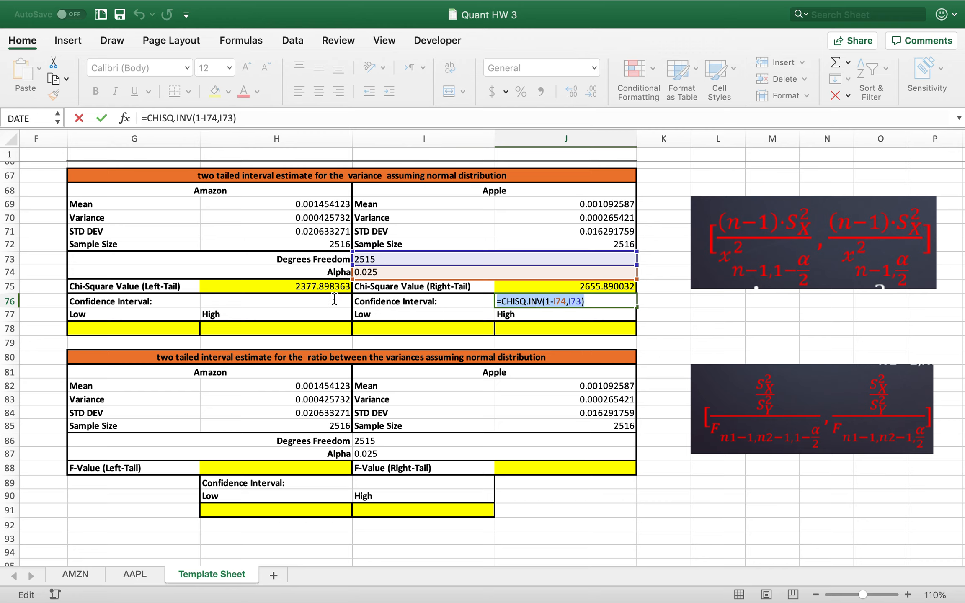
{"action": "key", "text": "BackSpace"}
{"action": "left_click", "coordinate": [656, 303]}
{"action": "left_click", "coordinate": [610, 301]}
{"action": "type", "text": "="}
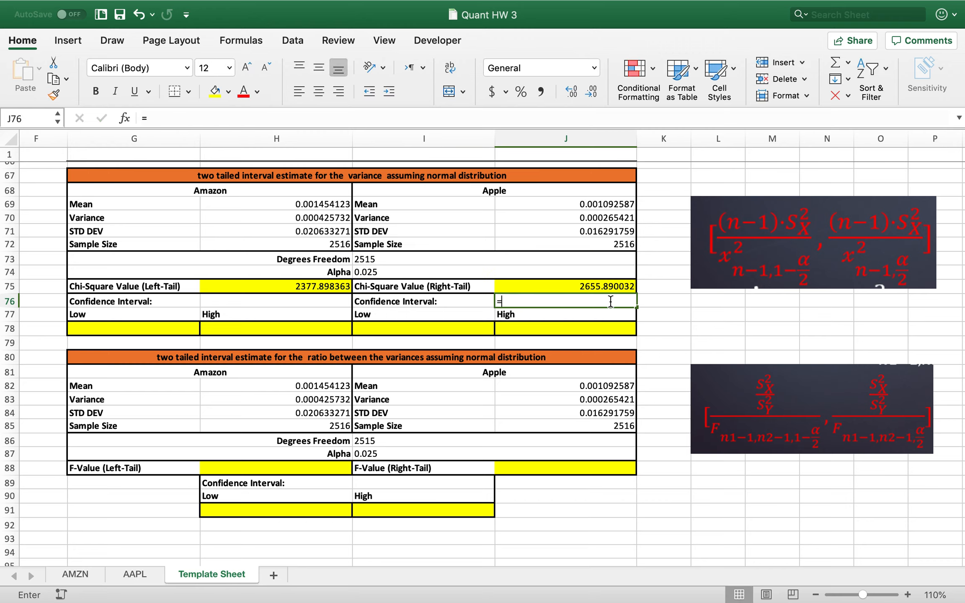
{"action": "type", "text": "chis"}
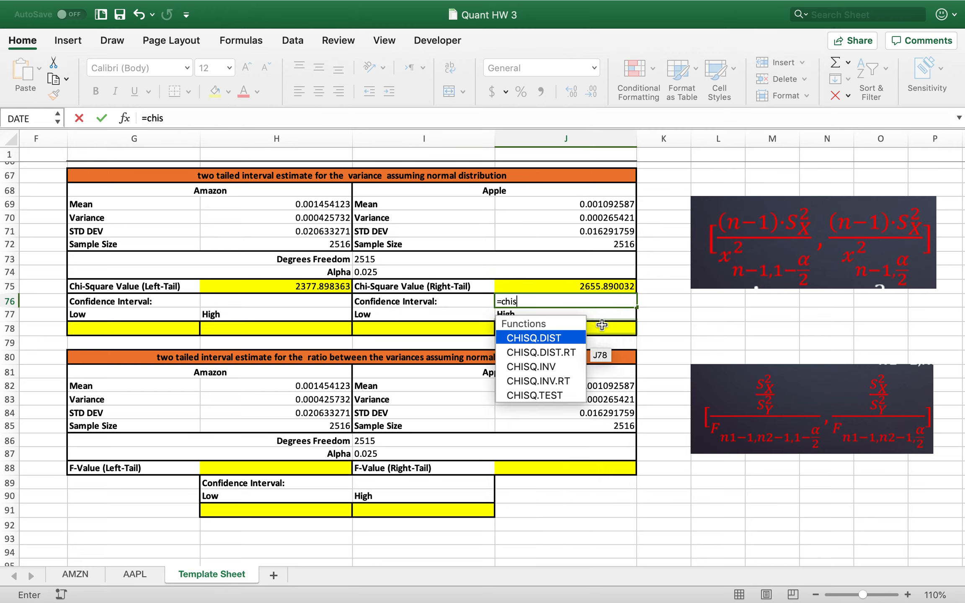
{"action": "double_click", "coordinate": [566, 381]}
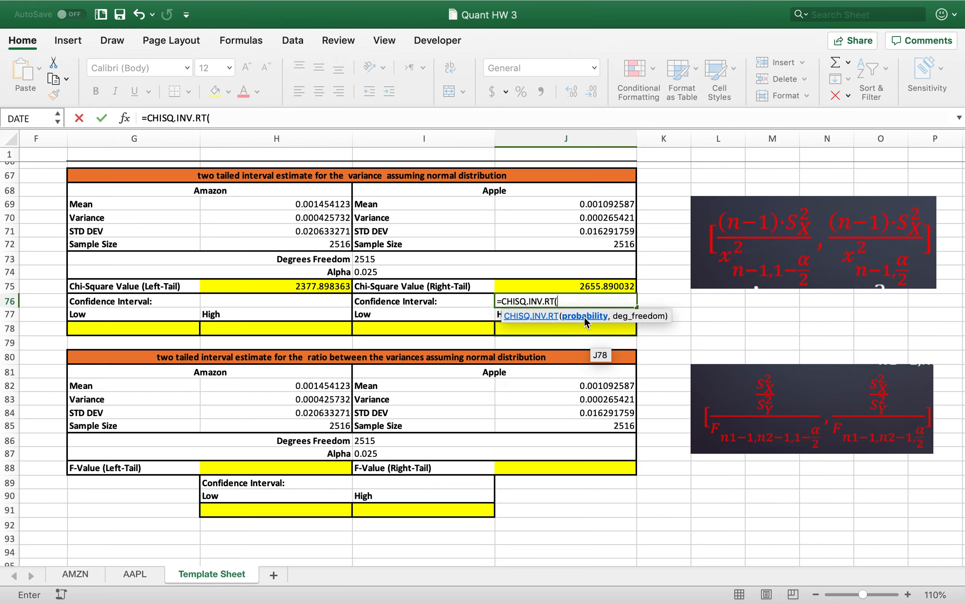
{"action": "left_click", "coordinate": [394, 271]}
{"action": "type", "text": ","}
{"action": "left_click", "coordinate": [404, 260]}
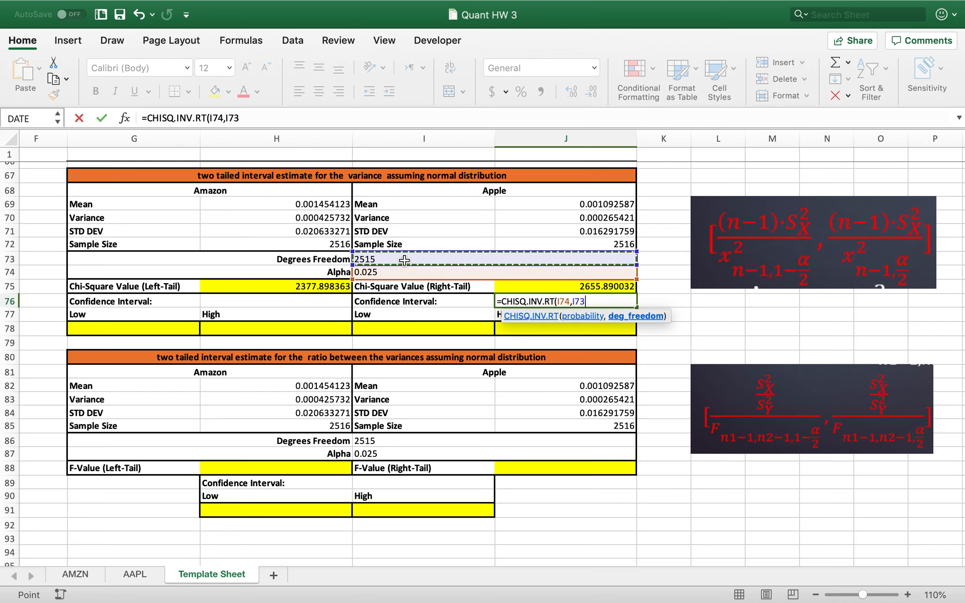
{"action": "key", "text": "Return"}
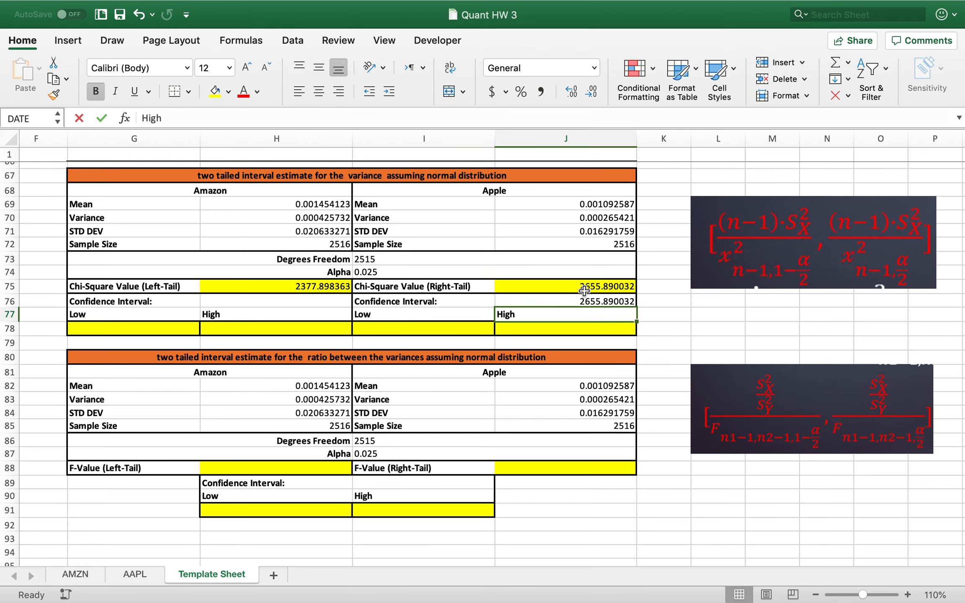
Compare the right-tail chi-square formulas in J75 and J76, and clear the check formula from J76.
{"action": "left_click", "coordinate": [573, 290]}
{"action": "left_click", "coordinate": [571, 301]}
{"action": "left_click", "coordinate": [572, 290]}
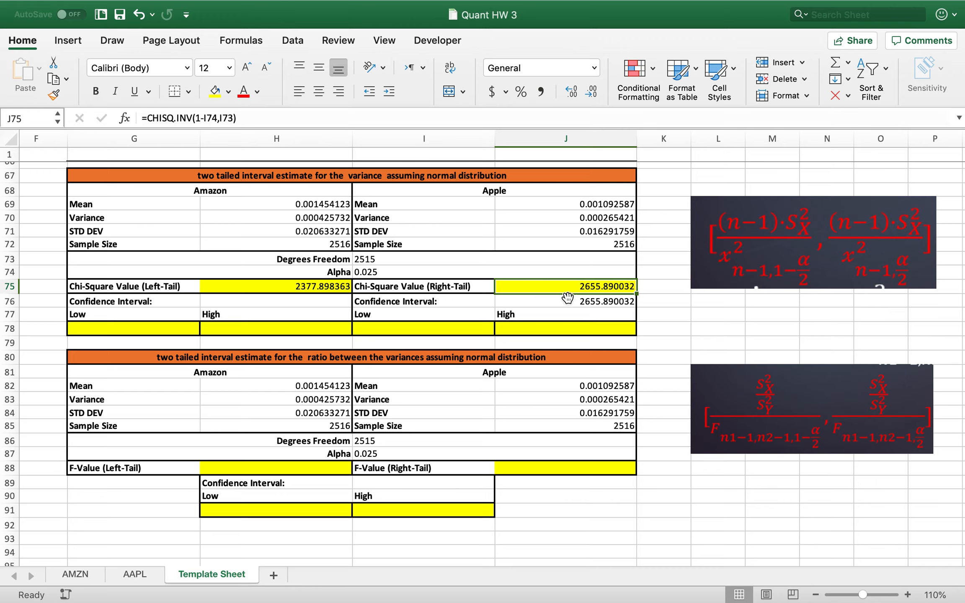
{"action": "left_click", "coordinate": [568, 302]}
{"action": "left_click", "coordinate": [575, 291]}
{"action": "left_click", "coordinate": [571, 306]}
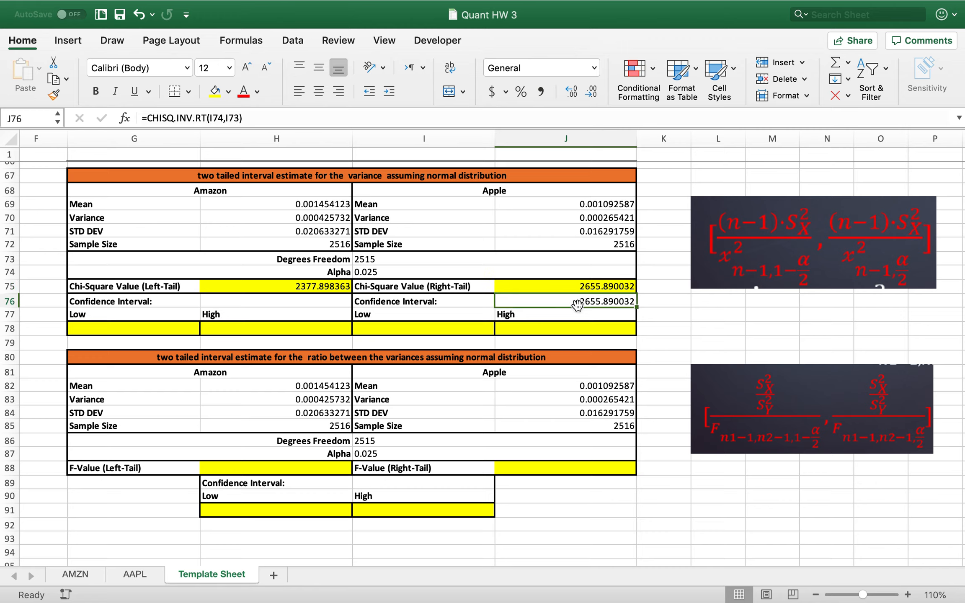
{"action": "left_click", "coordinate": [567, 290]}
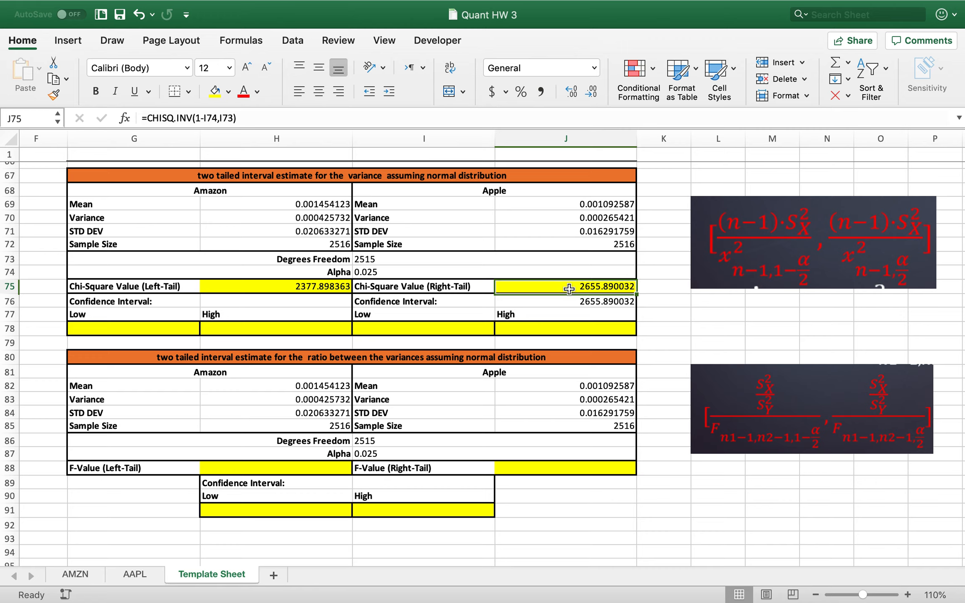
{"action": "left_click", "coordinate": [553, 300]}
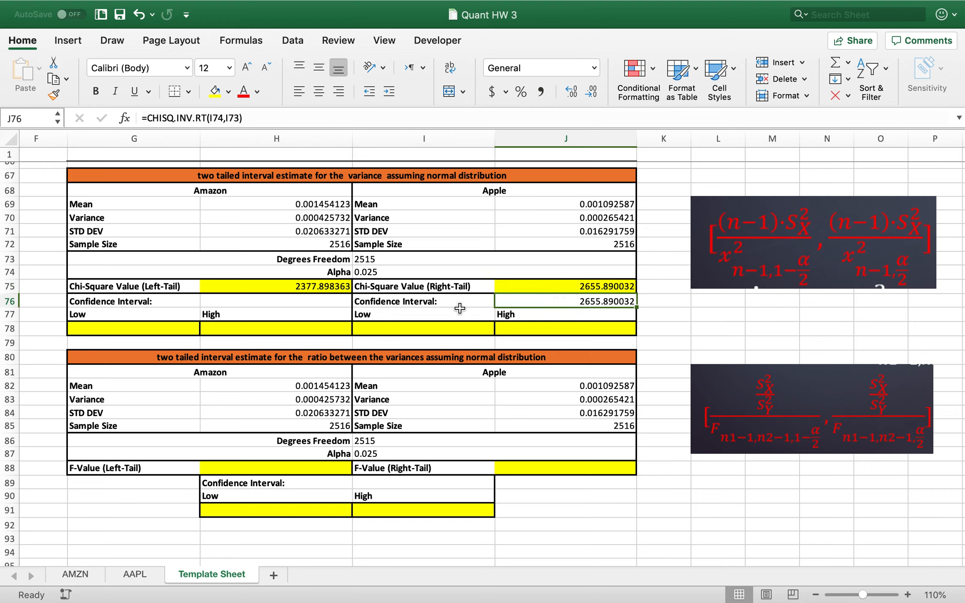
{"action": "key", "text": "Delete"}
Calculate Amazon's lower variance confidence limit in G78 with =(H72-1)*H70/J75.
{"action": "left_click", "coordinate": [153, 327]}
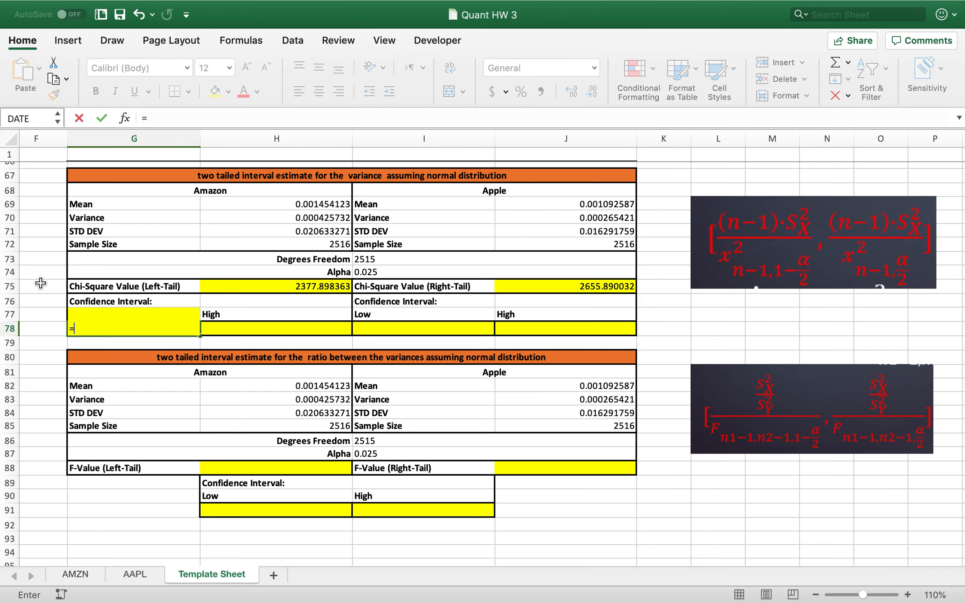
{"action": "left_click", "coordinate": [79, 281]}
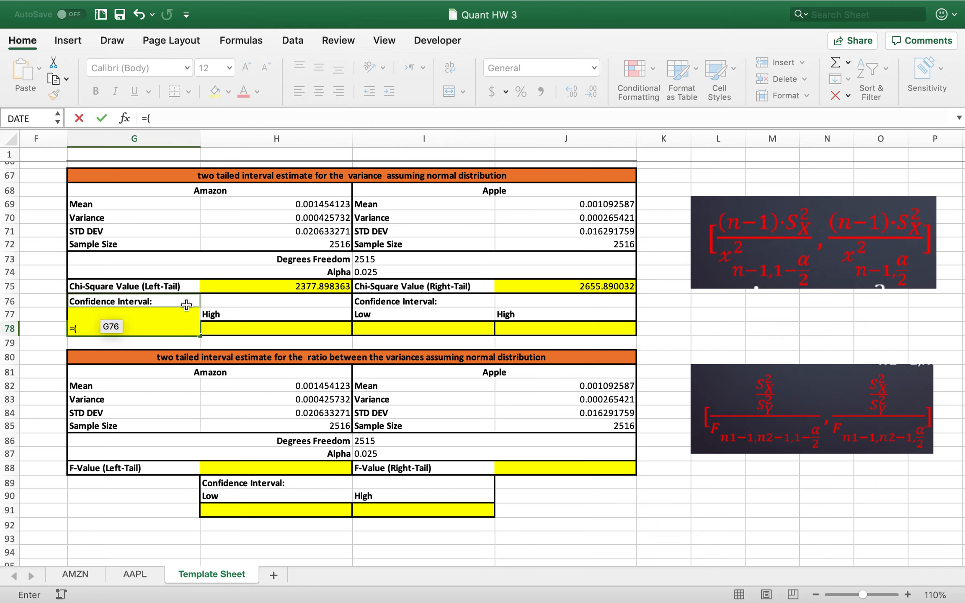
{"action": "left_click", "coordinate": [292, 243]}
{"action": "type", "text": "-1)*"}
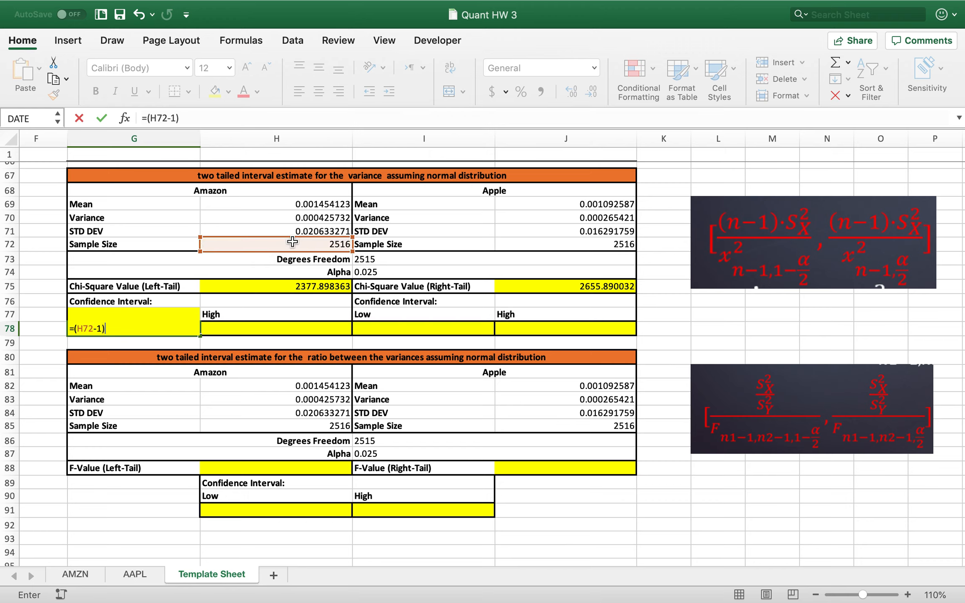
{"action": "left_click", "coordinate": [293, 215]}
{"action": "type", "text": "/"}
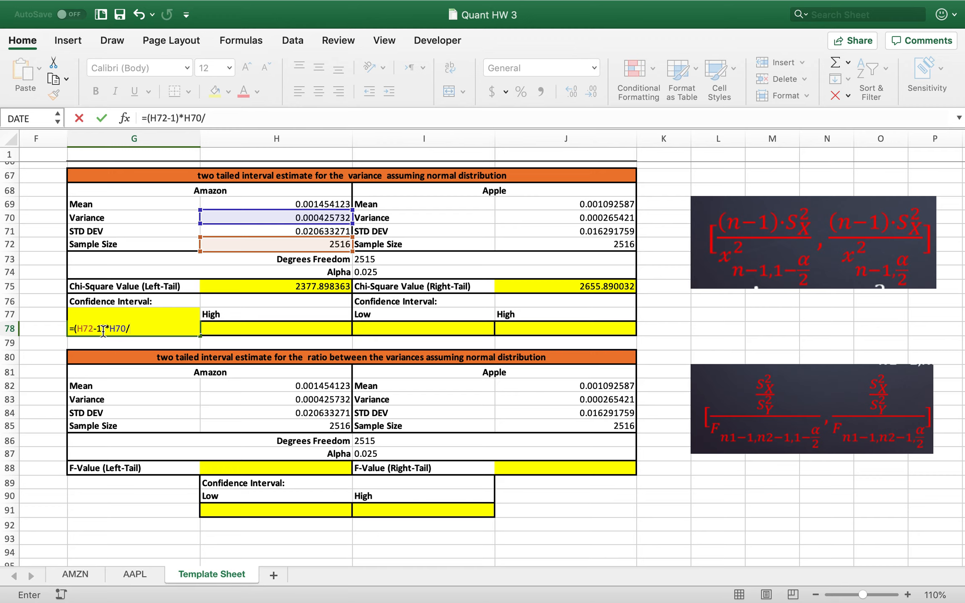
{"action": "left_click", "coordinate": [528, 287]}
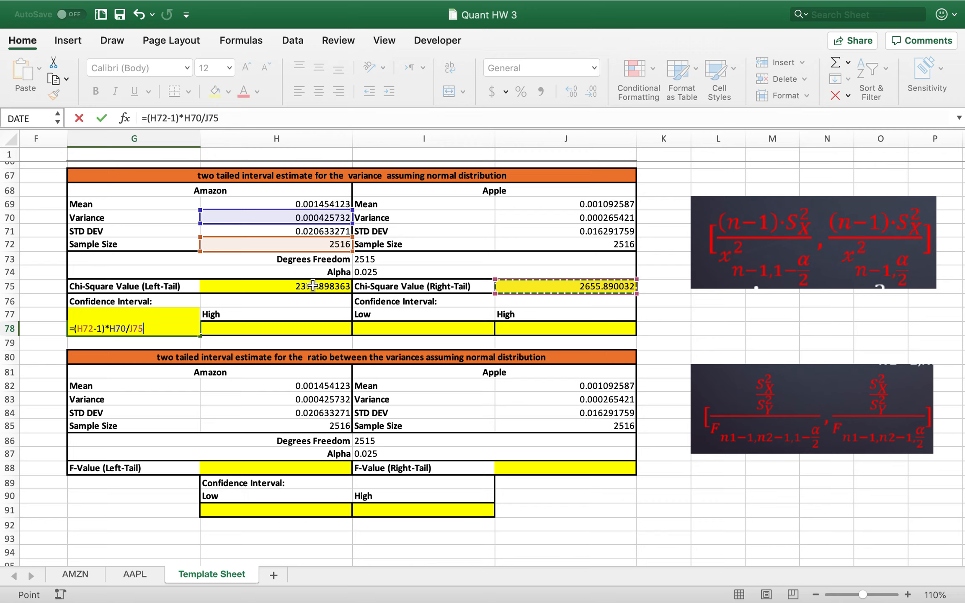
{"action": "key", "text": "Return"}
Calculate Amazon's upper variance confidence limit in H78 with =(H72-1)*H70/H75.
{"action": "left_click", "coordinate": [221, 327]}
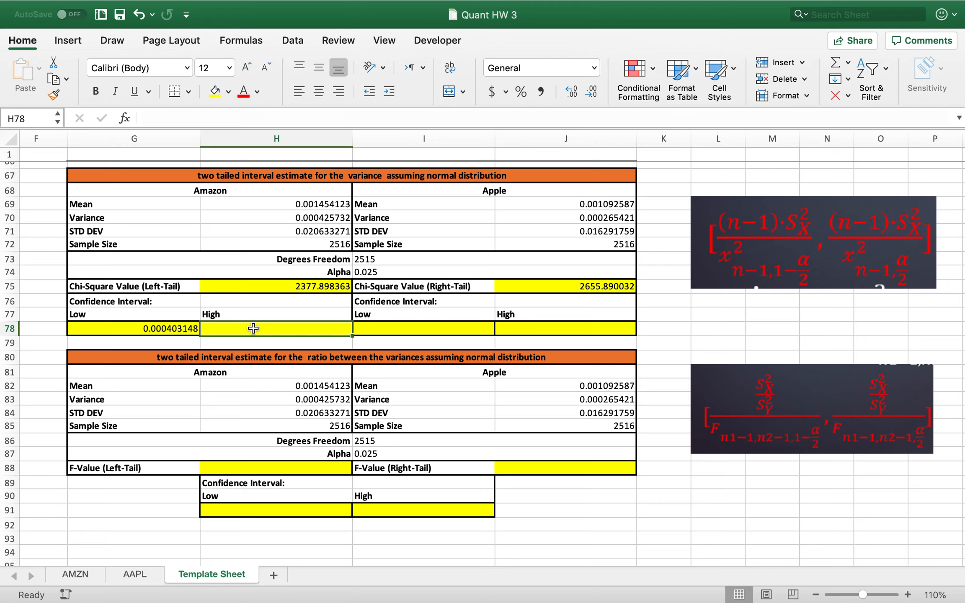
{"action": "type", "text": "="}
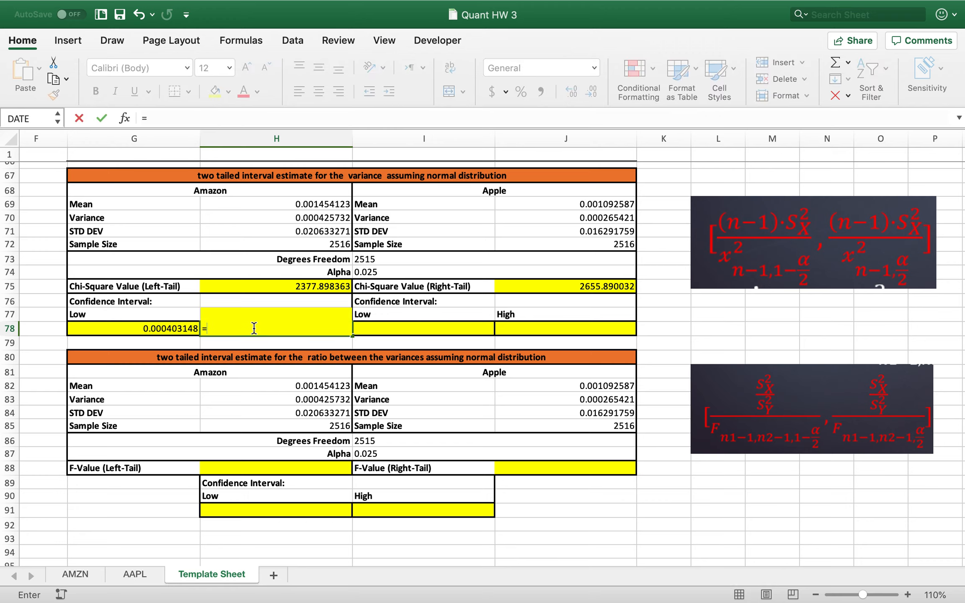
{"action": "type", "text": "("}
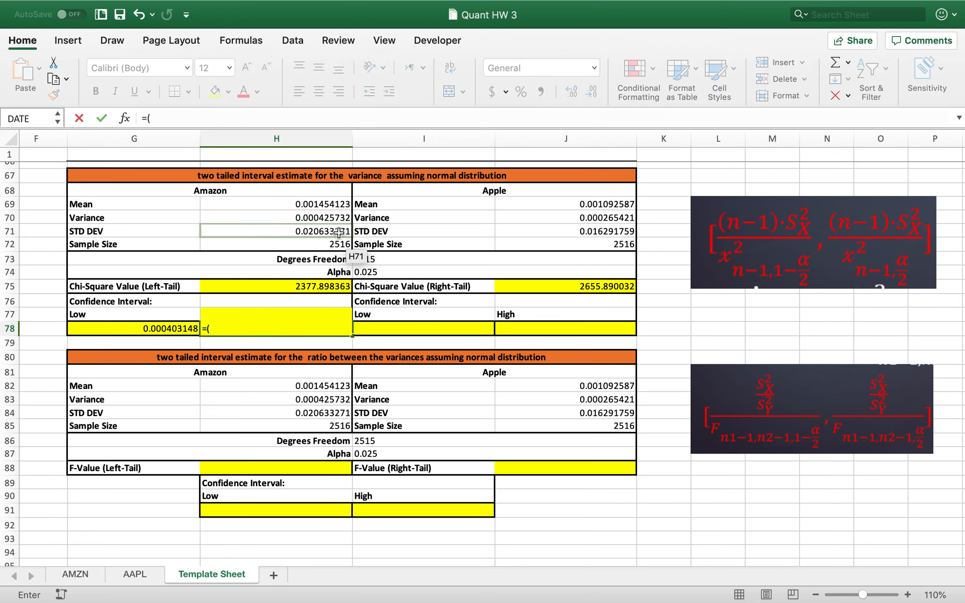
{"action": "left_click", "coordinate": [325, 248]}
{"action": "type", "text": "-"}
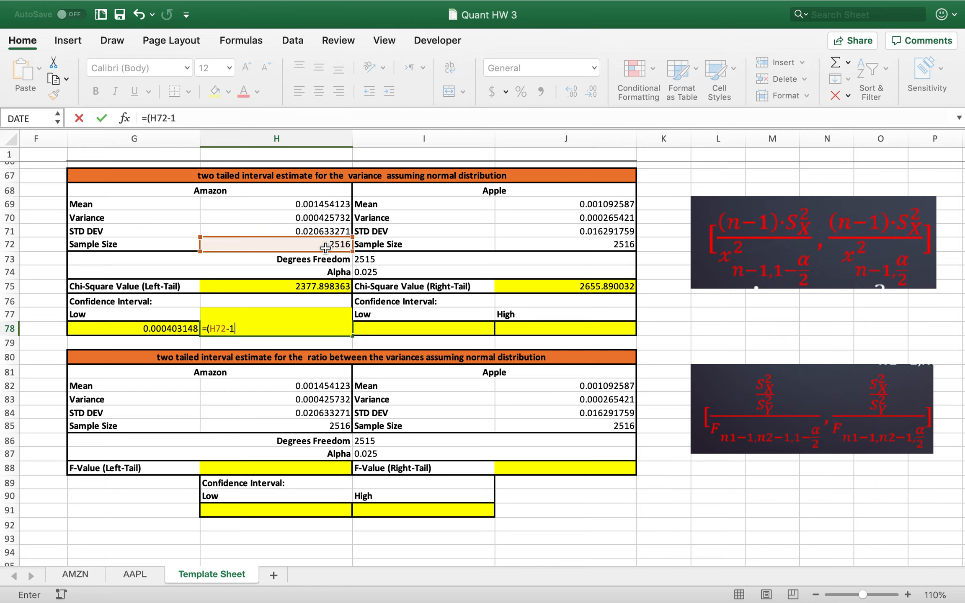
{"action": "type", "text": "1)*"}
{"action": "left_click", "coordinate": [329, 217]}
{"action": "type", "text": "/"}
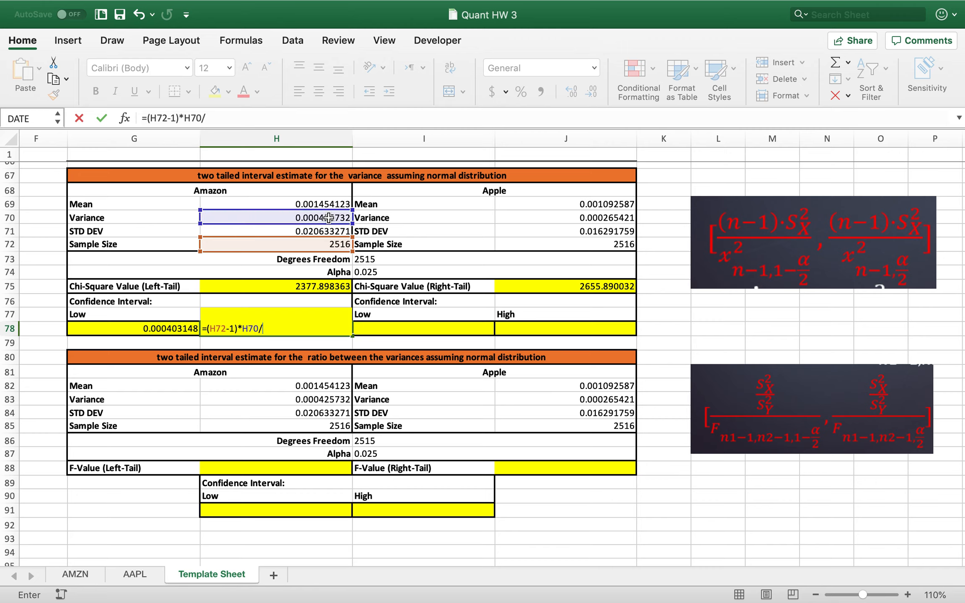
{"action": "left_click", "coordinate": [300, 289]}
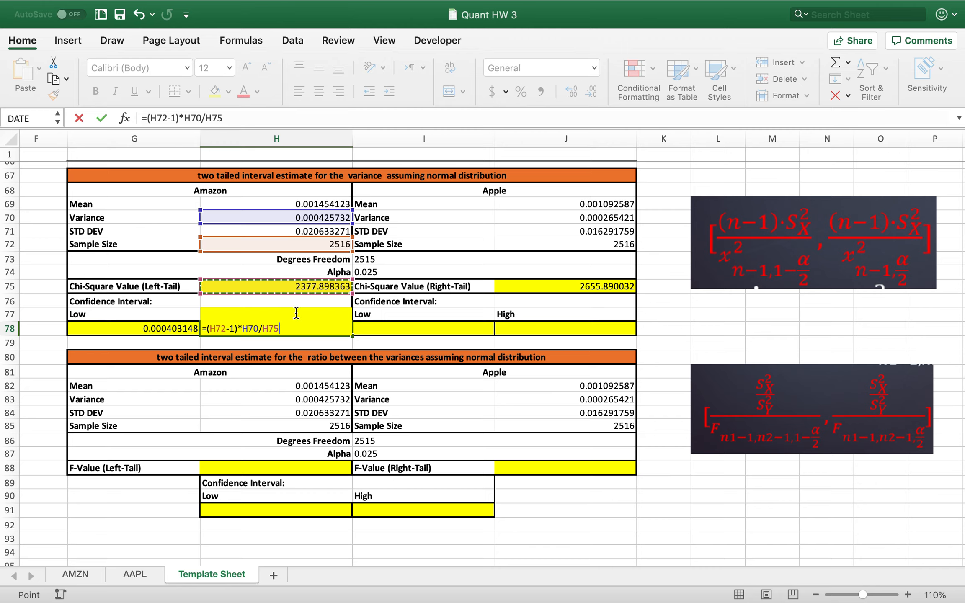
{"action": "key", "text": "Return"}
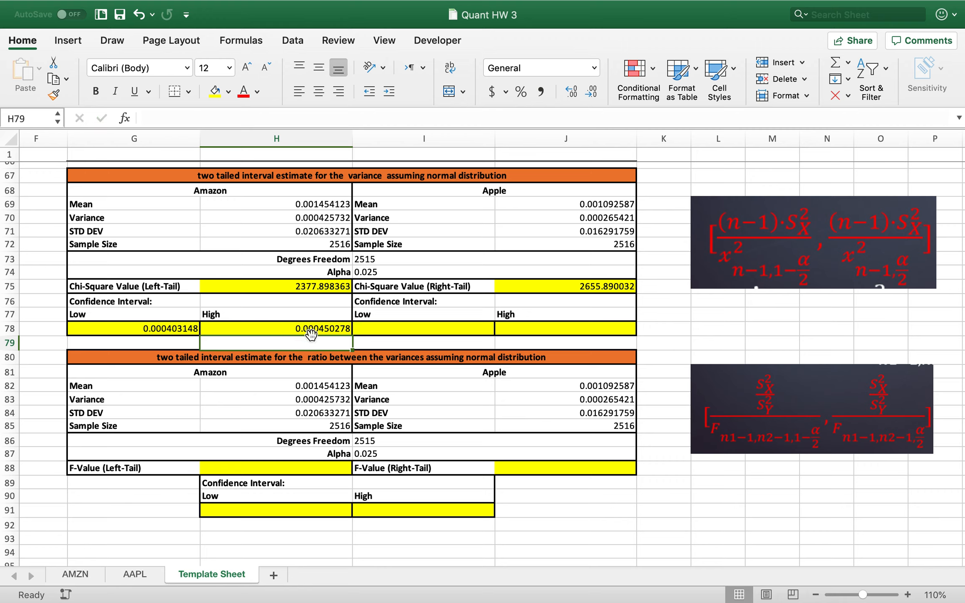
{"action": "left_click", "coordinate": [322, 331]}
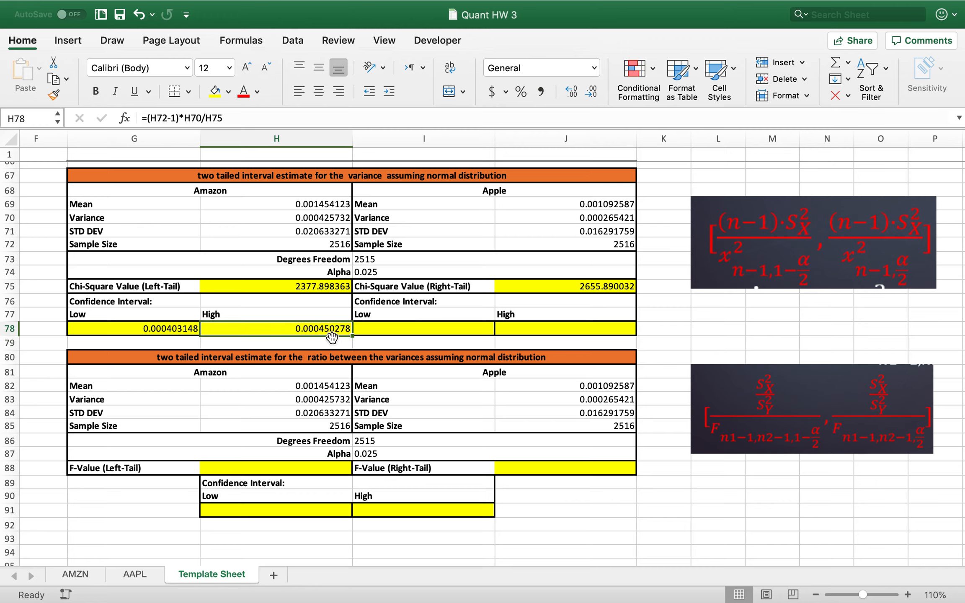
Calculate Apple's lower variance confidence limit in I78 with =(J72-1)*J70/J75.
{"action": "left_click", "coordinate": [406, 324]}
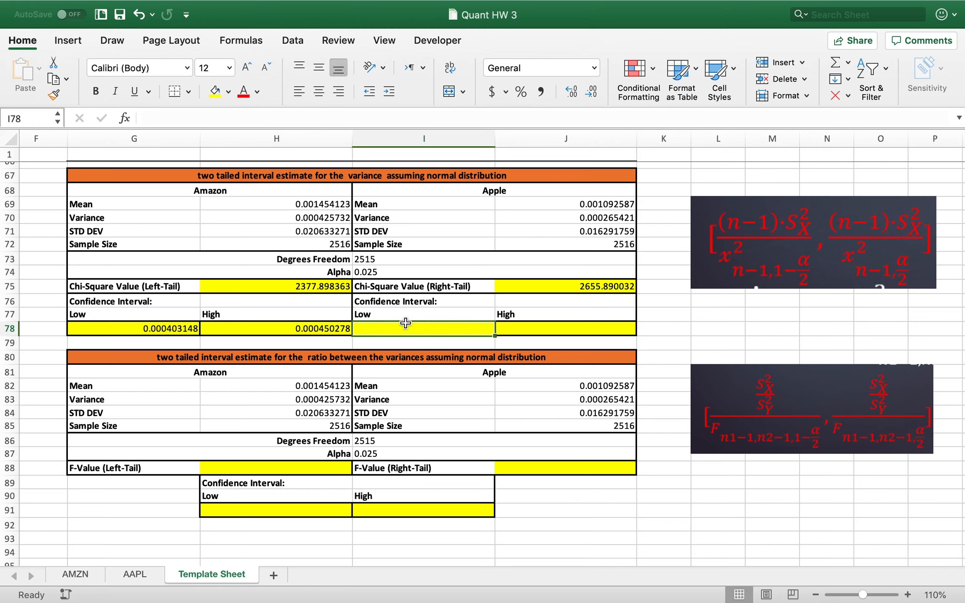
{"action": "type", "text": "="}
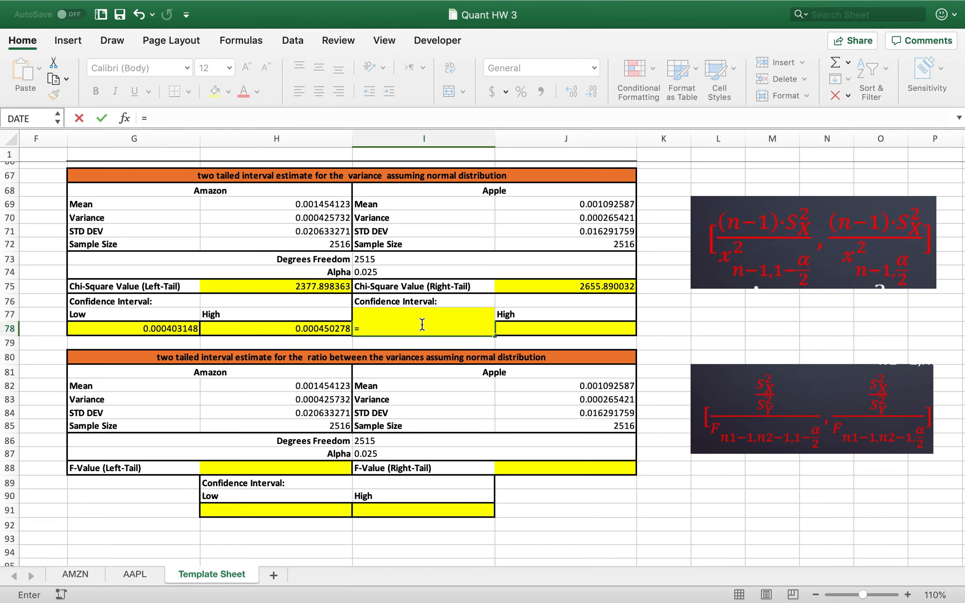
{"action": "type", "text": "("}
{"action": "left_click", "coordinate": [589, 243]}
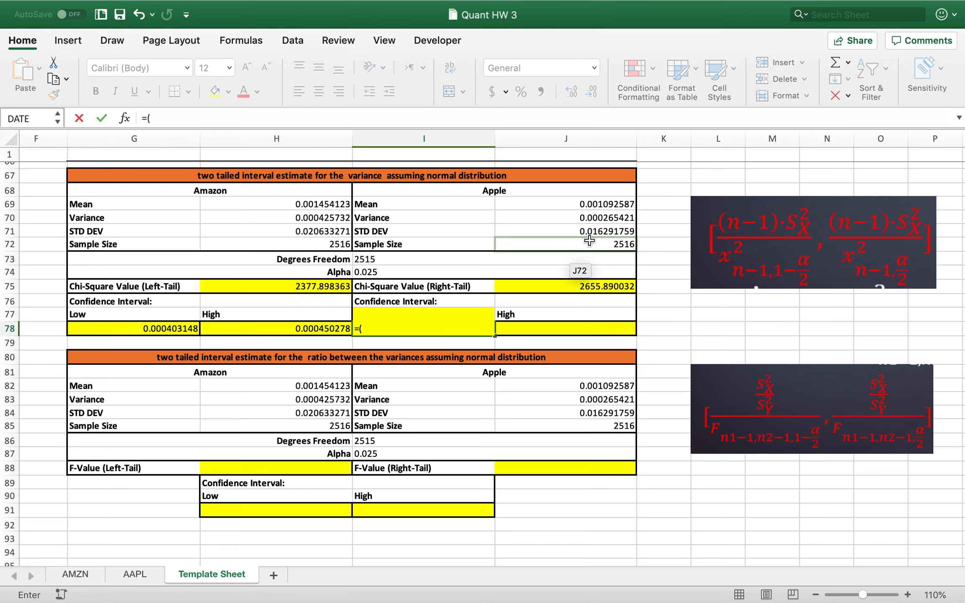
{"action": "type", "text": "-"}
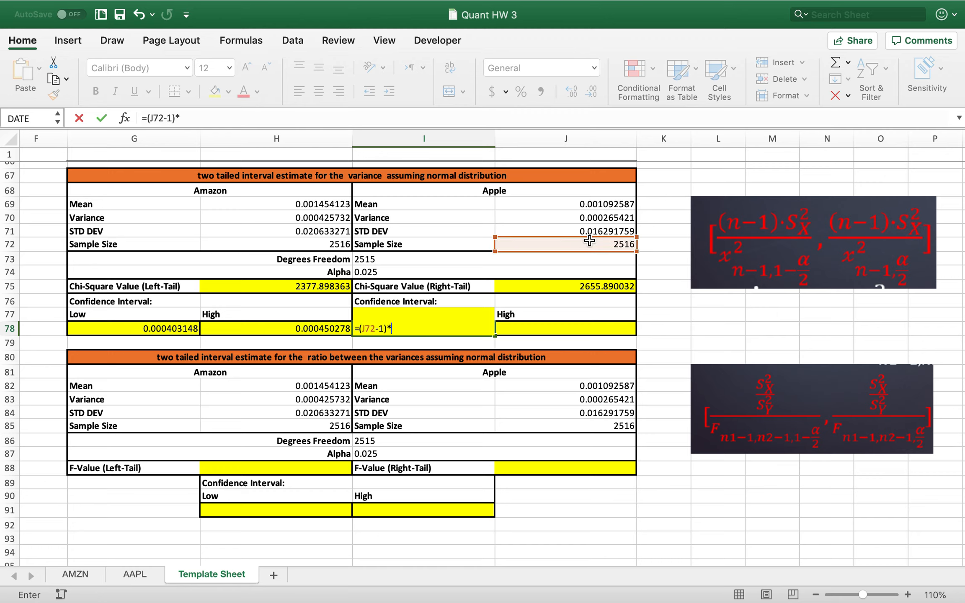
{"action": "type", "text": "1)*"}
{"action": "left_click", "coordinate": [625, 217]}
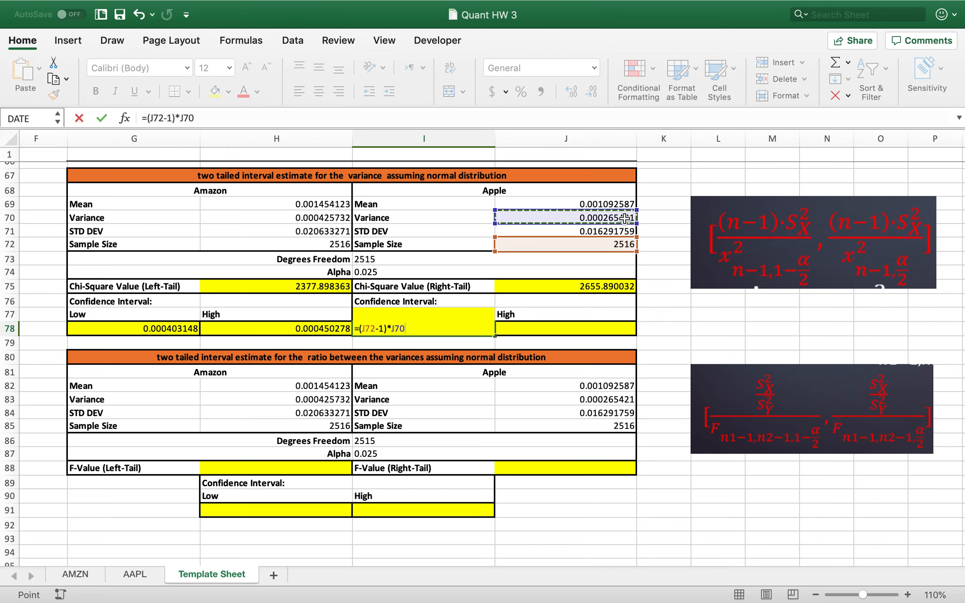
{"action": "type", "text": "/"}
{"action": "left_click", "coordinate": [544, 288]}
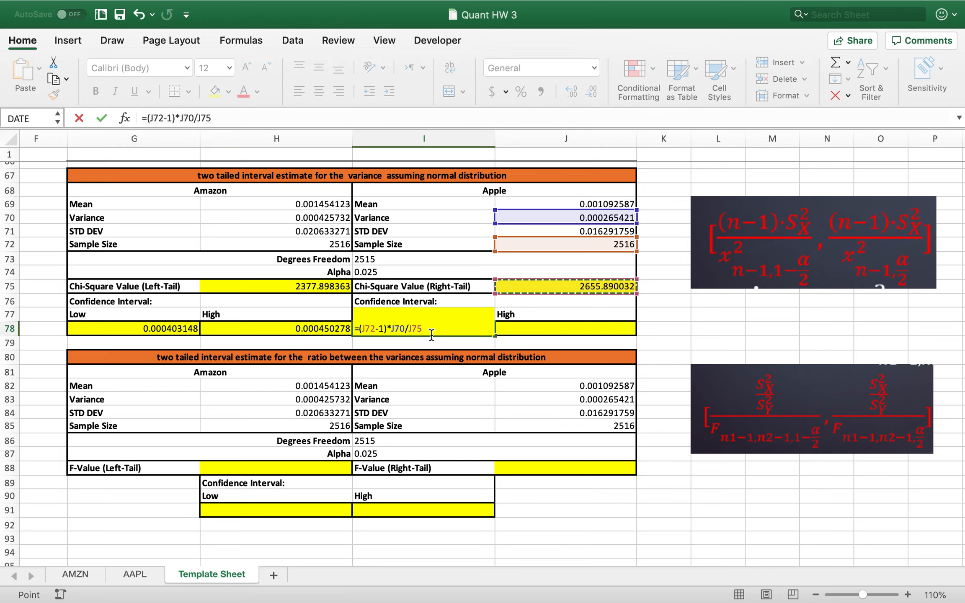
{"action": "key", "text": "Return"}
Calculate Apple's upper variance confidence limit in J78 with =(J72-1)*J70/H75.
{"action": "left_click", "coordinate": [542, 331]}
{"action": "type", "text": "=("}
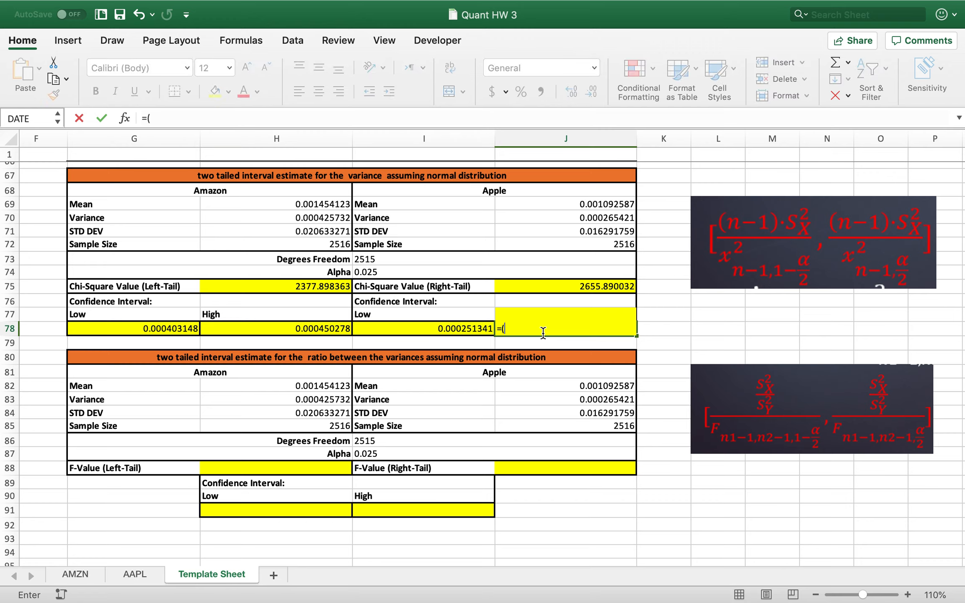
{"action": "left_click", "coordinate": [603, 244]}
{"action": "type", "text": "-1"}
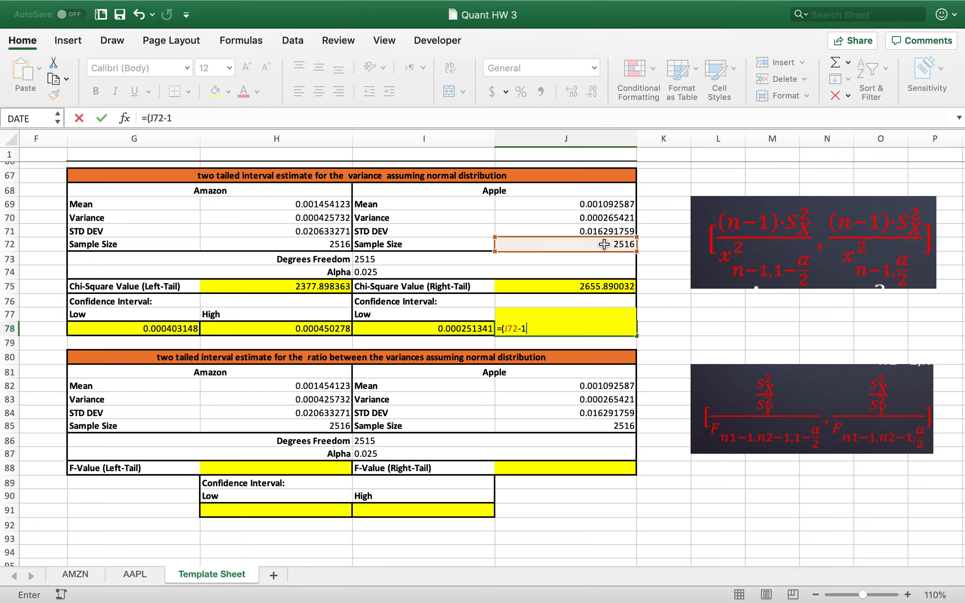
{"action": "type", "text": ")*"}
{"action": "left_click", "coordinate": [614, 217]}
{"action": "type", "text": "/"}
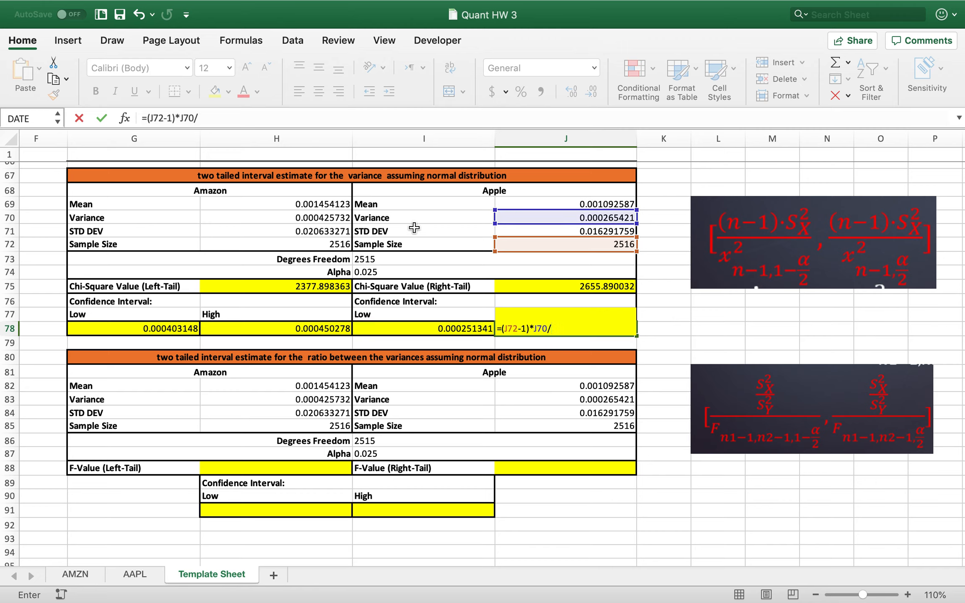
{"action": "left_click", "coordinate": [300, 288]}
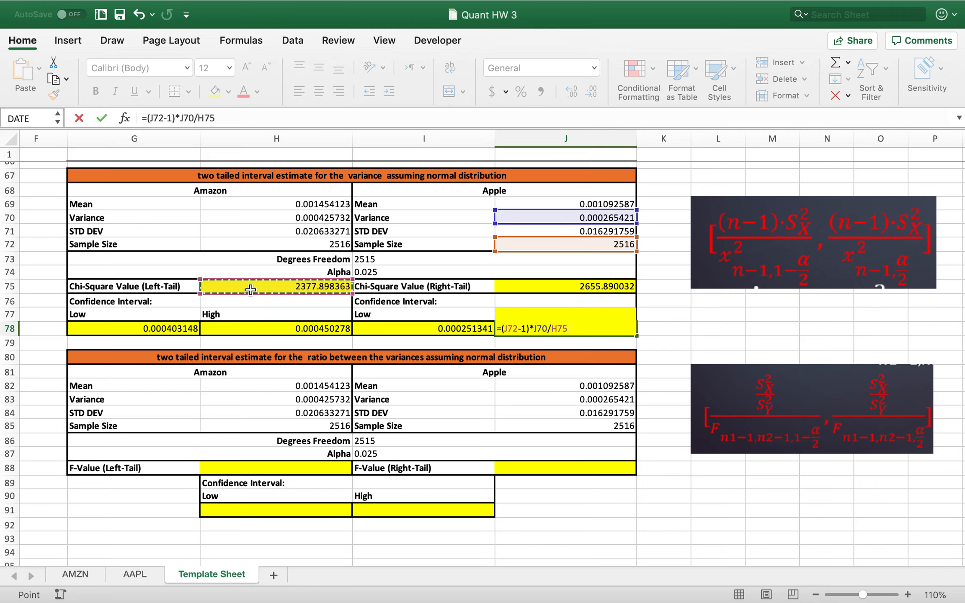
{"action": "key", "text": "Return"}
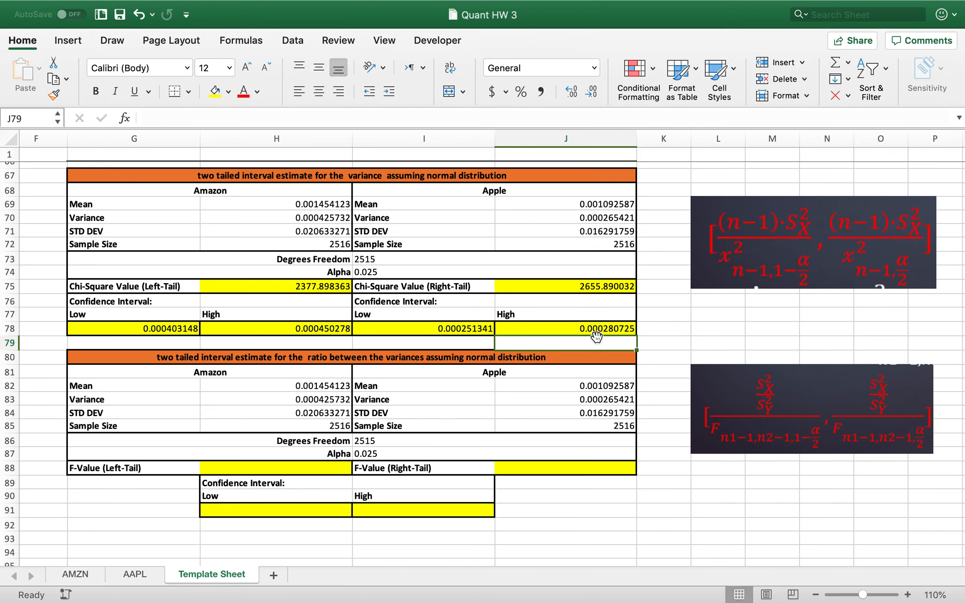
{"action": "left_click", "coordinate": [613, 332]}
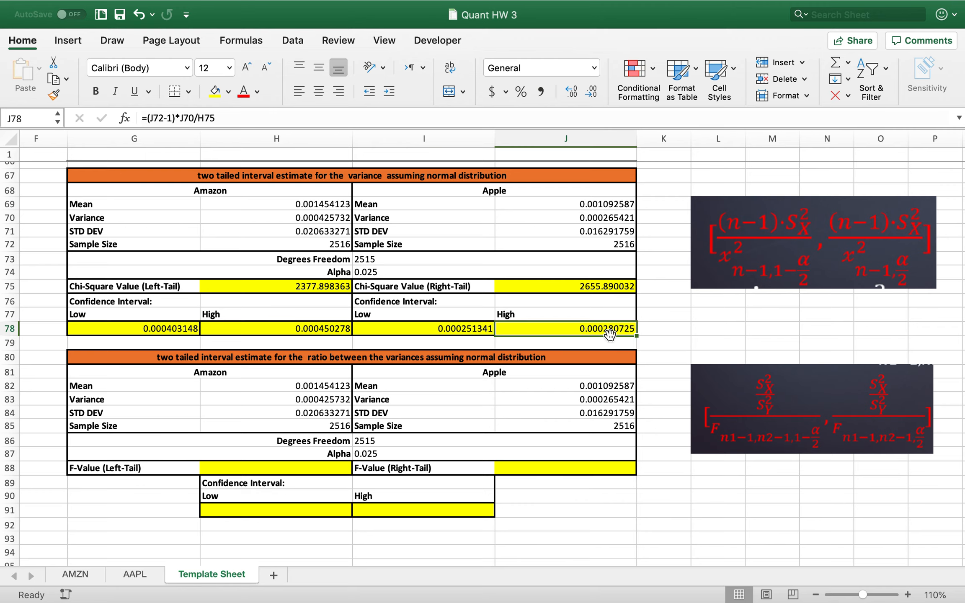
Examine the variance ratio section, including its degrees of freedom, alpha, left-tail F-value cell and the reference formula for the interval.
{"action": "left_click", "coordinate": [309, 468]}
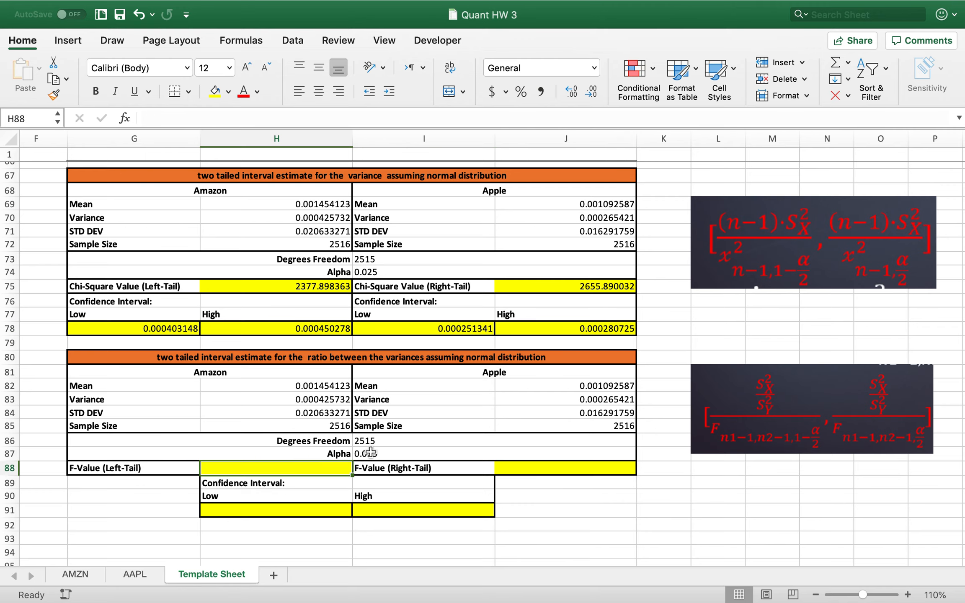
{"action": "scroll", "coordinate": [371, 451], "scroll_direction": "down", "scroll_amount": 5}
{"action": "scroll", "coordinate": [371, 451], "scroll_direction": "up", "scroll_amount": 2}
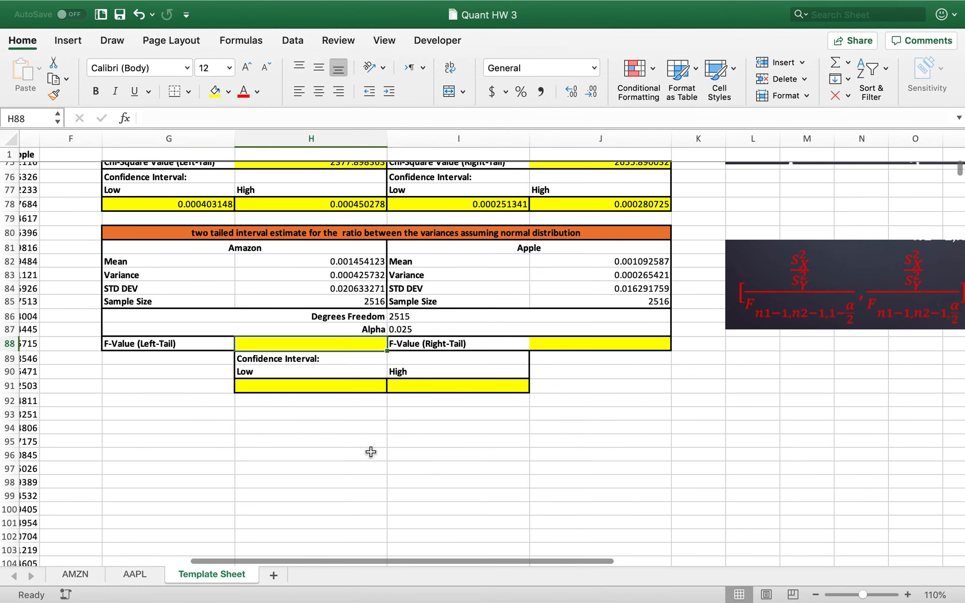
{"action": "scroll", "coordinate": [370, 452], "scroll_direction": "left", "scroll_amount": 2}
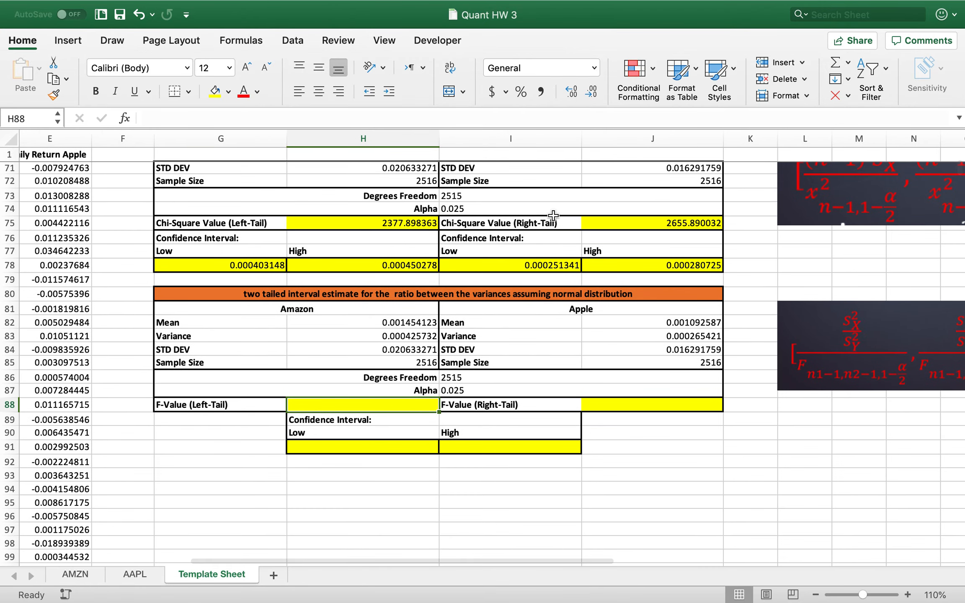
{"action": "scroll", "coordinate": [554, 216], "scroll_direction": "down", "scroll_amount": 5}
{"action": "scroll", "coordinate": [553, 215], "scroll_direction": "right", "scroll_amount": 1}
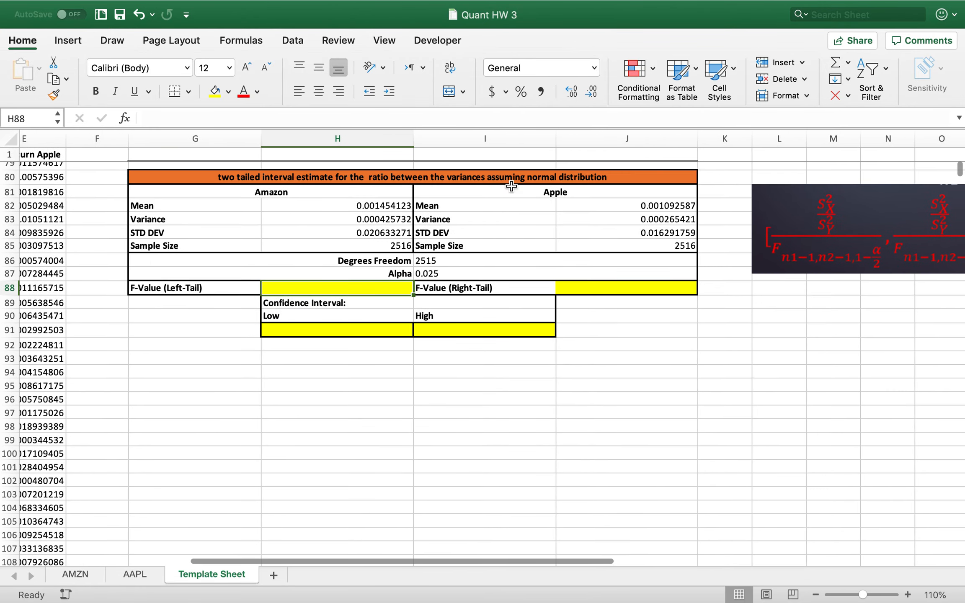
{"action": "scroll", "coordinate": [666, 264], "scroll_direction": "up", "scroll_amount": 2}
{"action": "scroll", "coordinate": [666, 264], "scroll_direction": "right", "scroll_amount": 1}
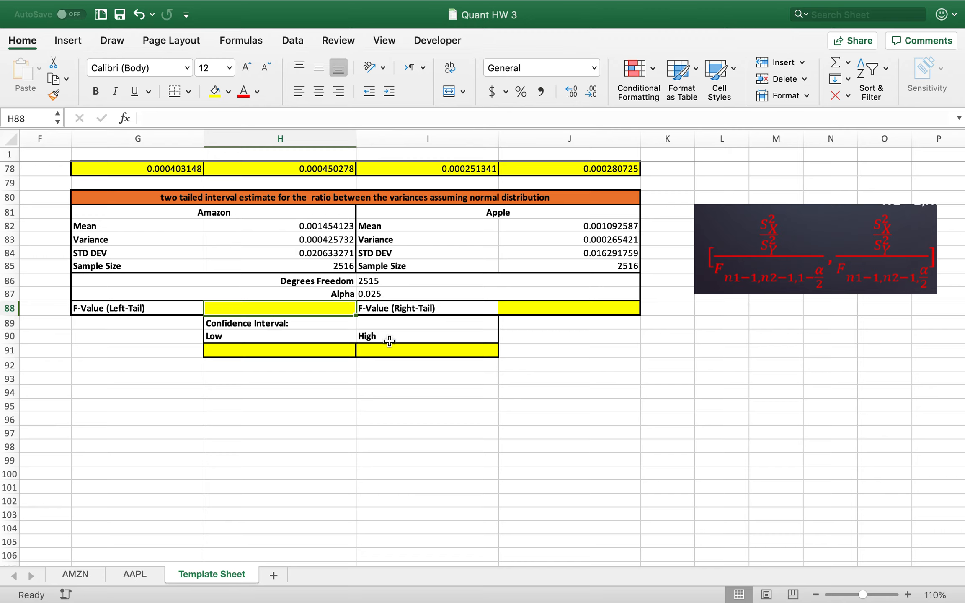
{"action": "double_click", "coordinate": [154, 309]}
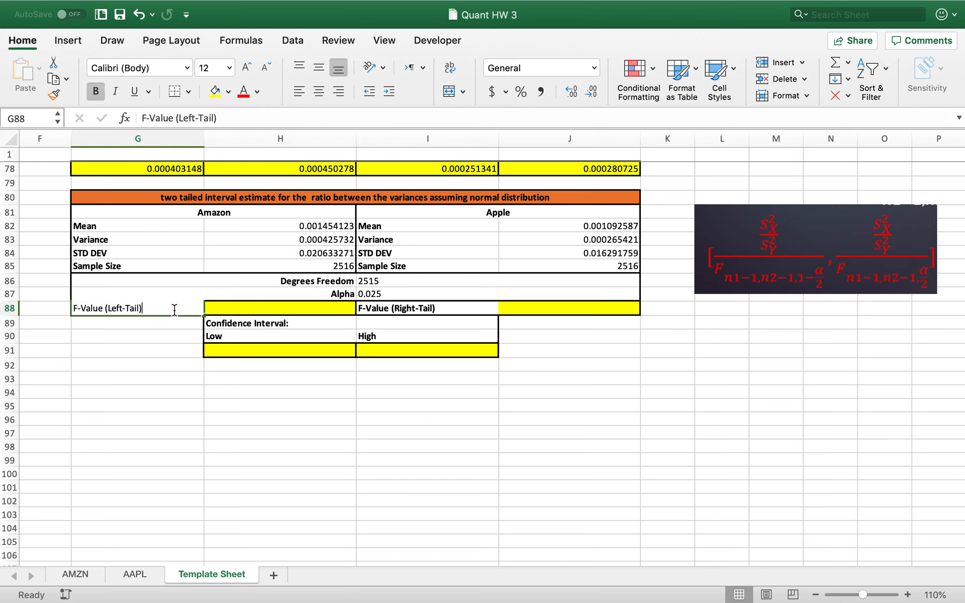
{"action": "key", "text": "Return"}
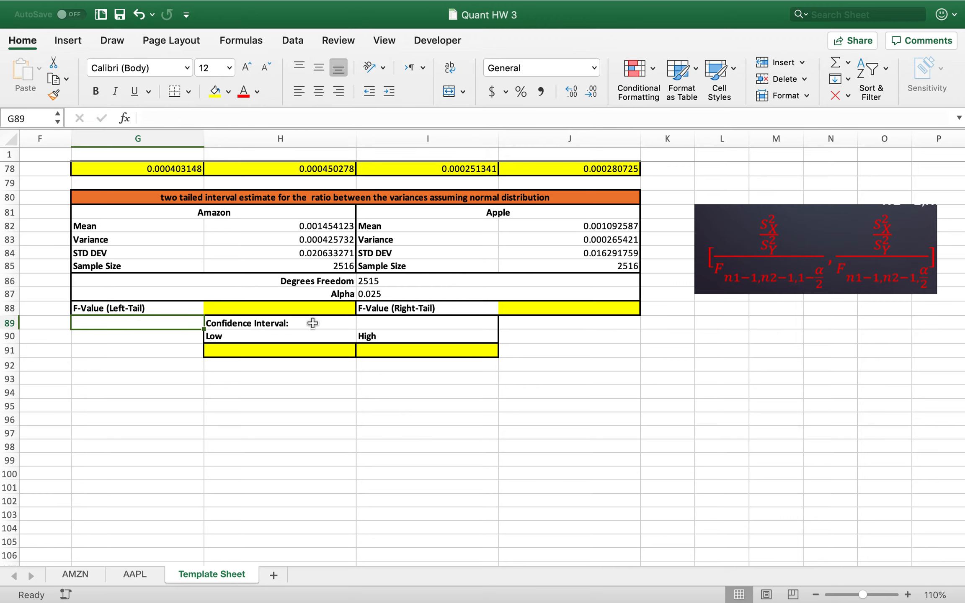
{"action": "left_click", "coordinate": [304, 312]}
{"action": "left_click_drag", "start_coordinate": [386, 280], "coordinate": [390, 295]}
{"action": "left_click", "coordinate": [321, 307]}
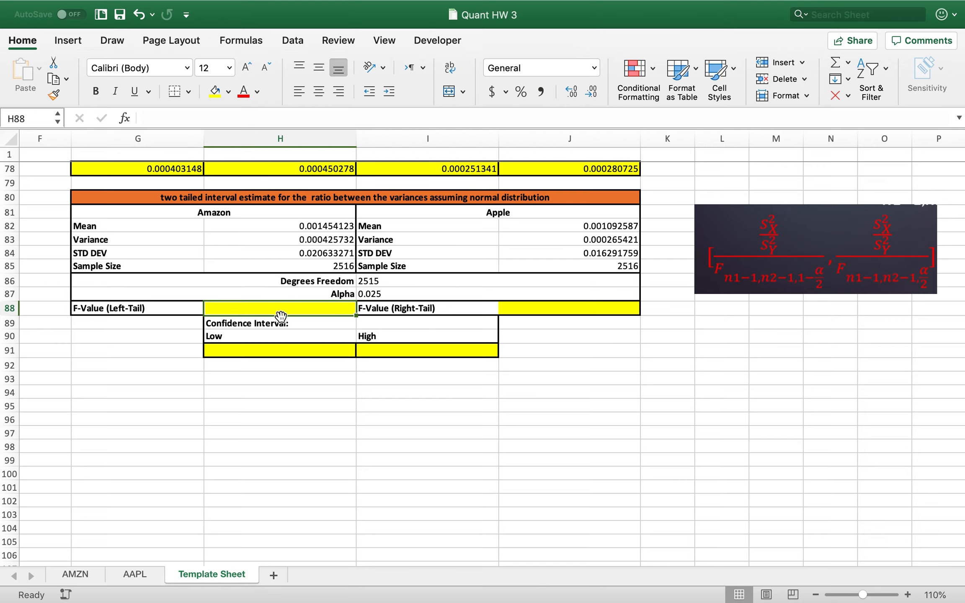
{"action": "scroll", "coordinate": [285, 309], "scroll_direction": "up", "scroll_amount": 4}
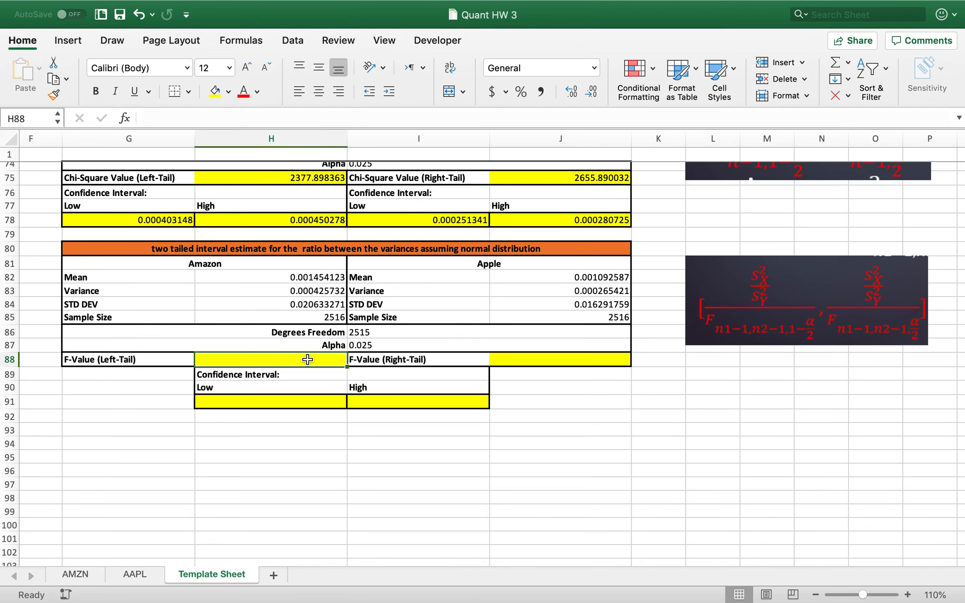
{"action": "scroll", "coordinate": [261, 384], "scroll_direction": "down", "scroll_amount": 2}
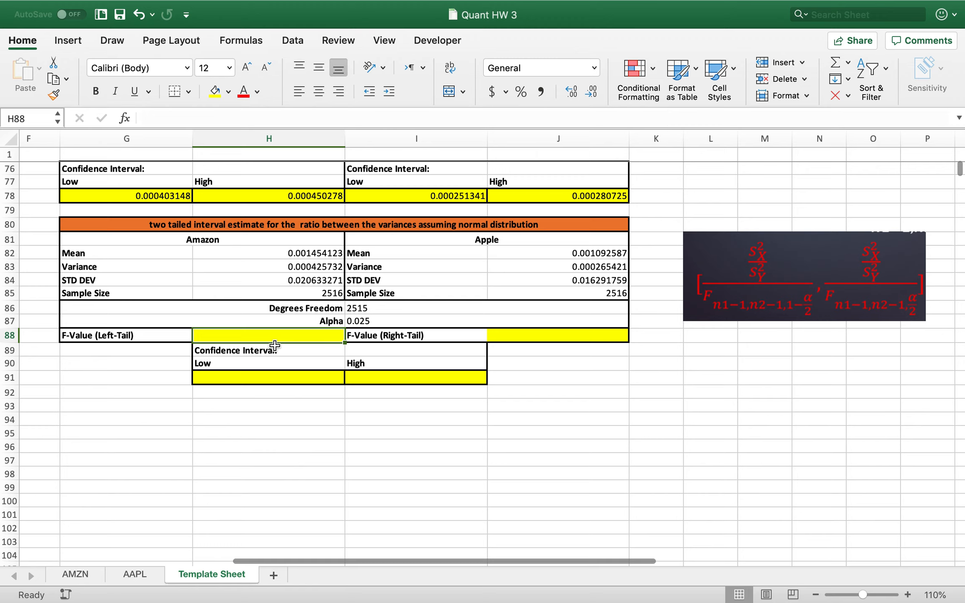
Calculate the left-tail F-value in H88 with =F.INV(I87,I86,I86).
{"action": "type", "text": "="}
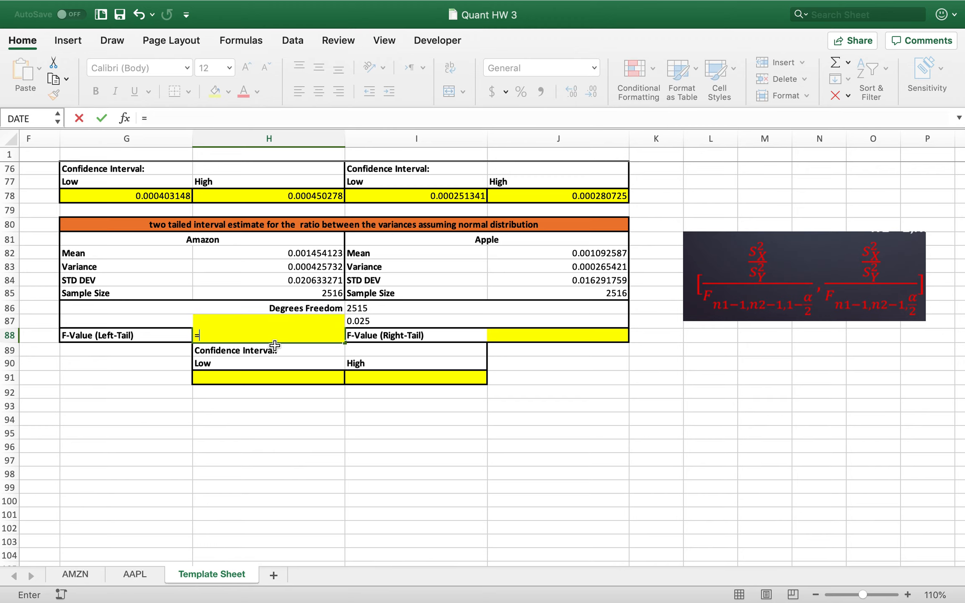
{"action": "type", "text": "f.in"}
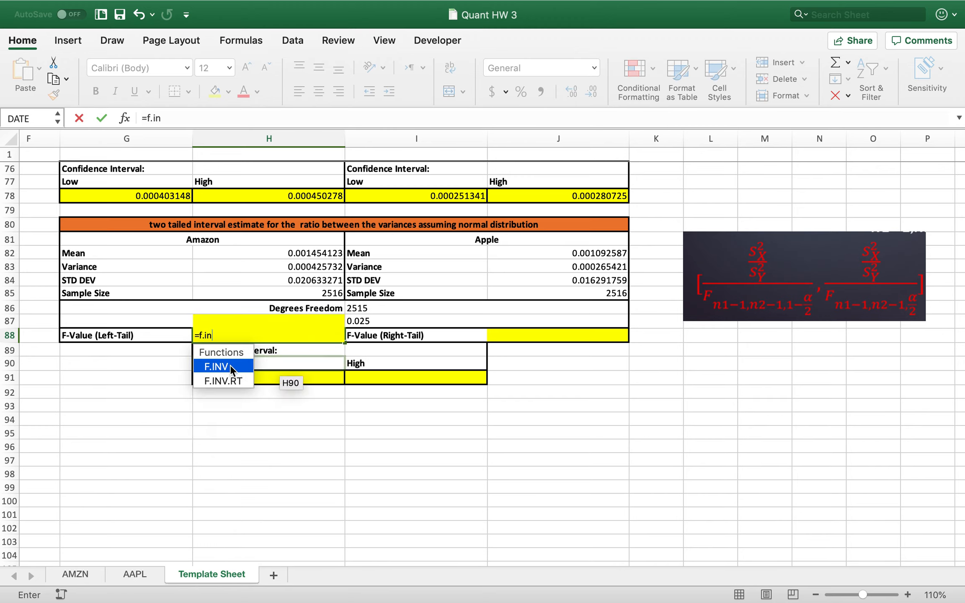
{"action": "double_click", "coordinate": [231, 368]}
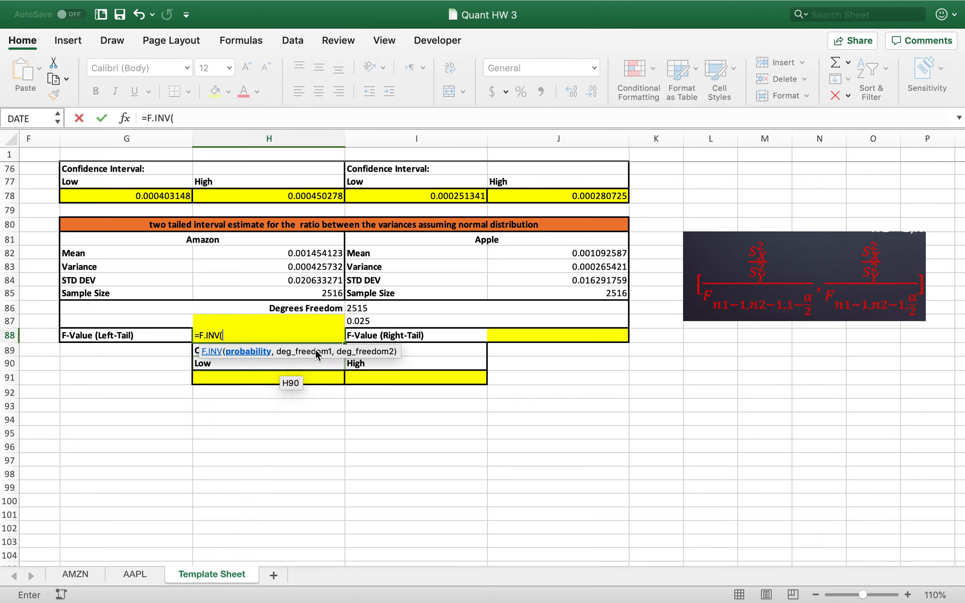
{"action": "left_click", "coordinate": [368, 322]}
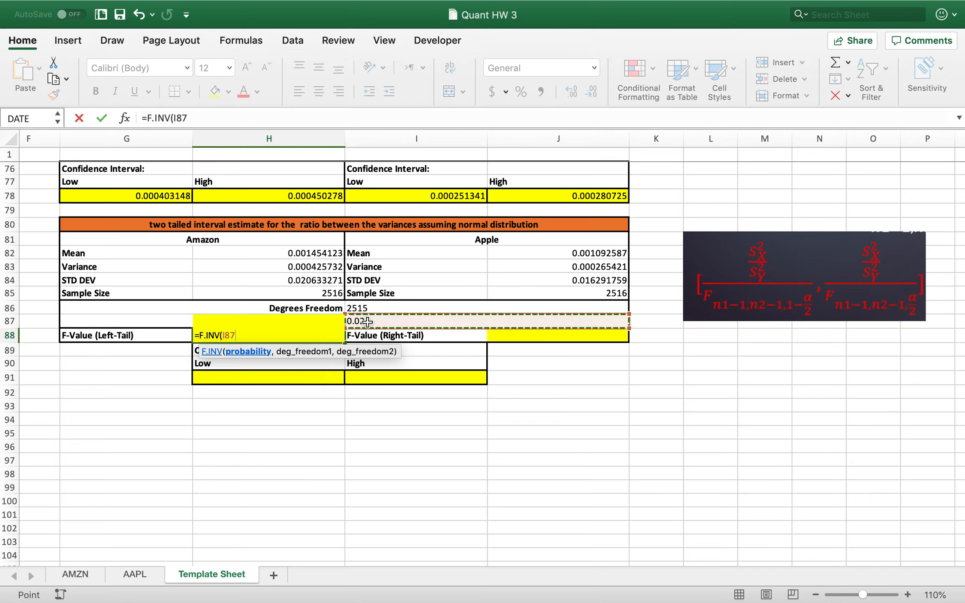
{"action": "type", "text": ","}
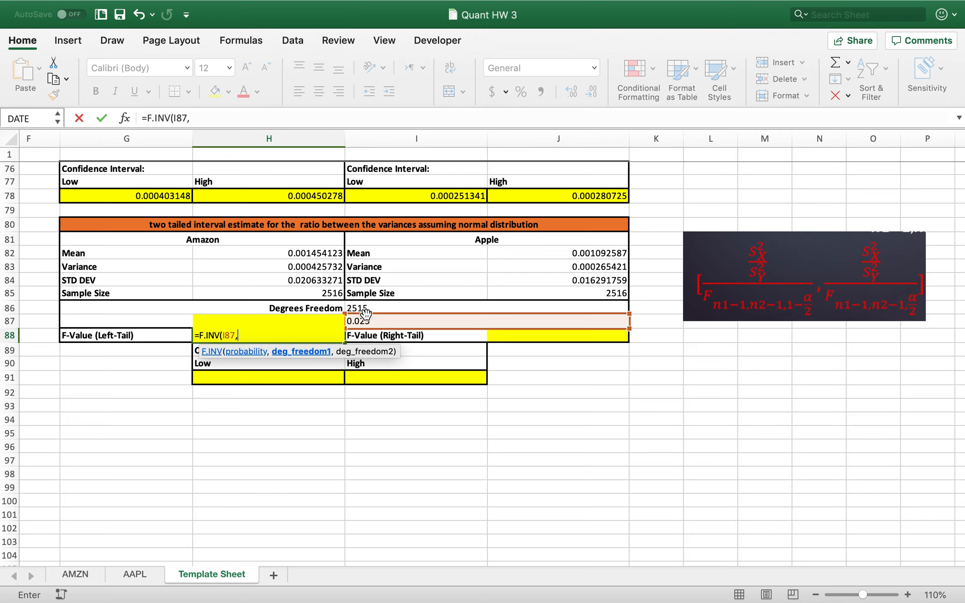
{"action": "left_click", "coordinate": [367, 307]}
{"action": "type", "text": ","}
{"action": "left_click", "coordinate": [366, 308]}
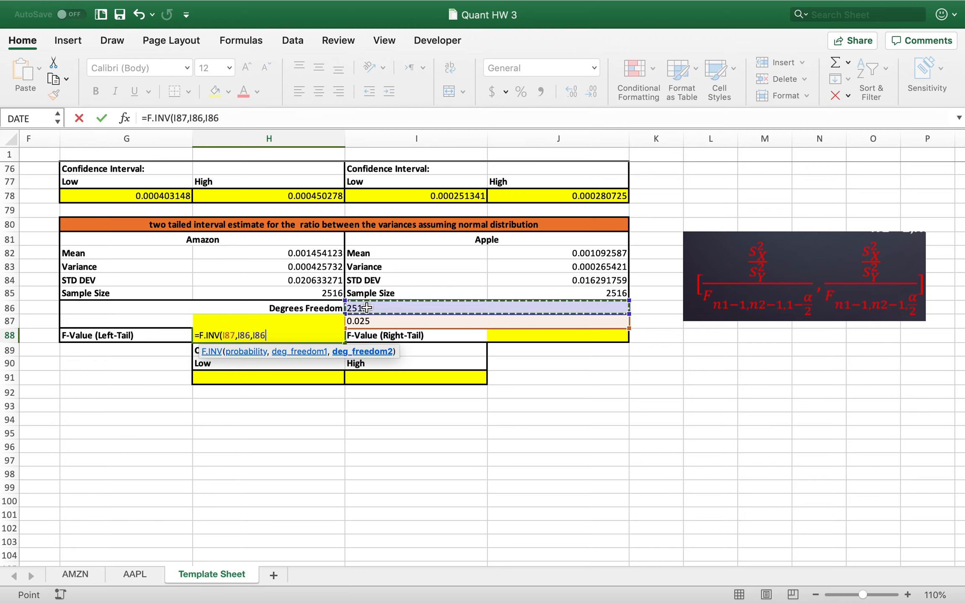
{"action": "key", "text": "Return"}
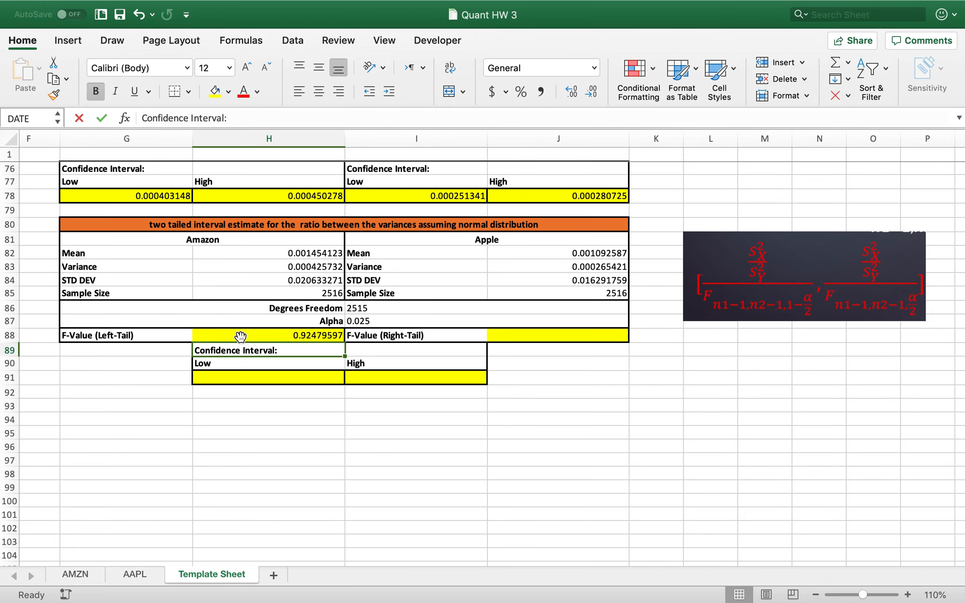
Calculate the right-tail F-value in J88 with =F.INV(1-I87,I86,I86).
{"action": "left_click", "coordinate": [561, 334]}
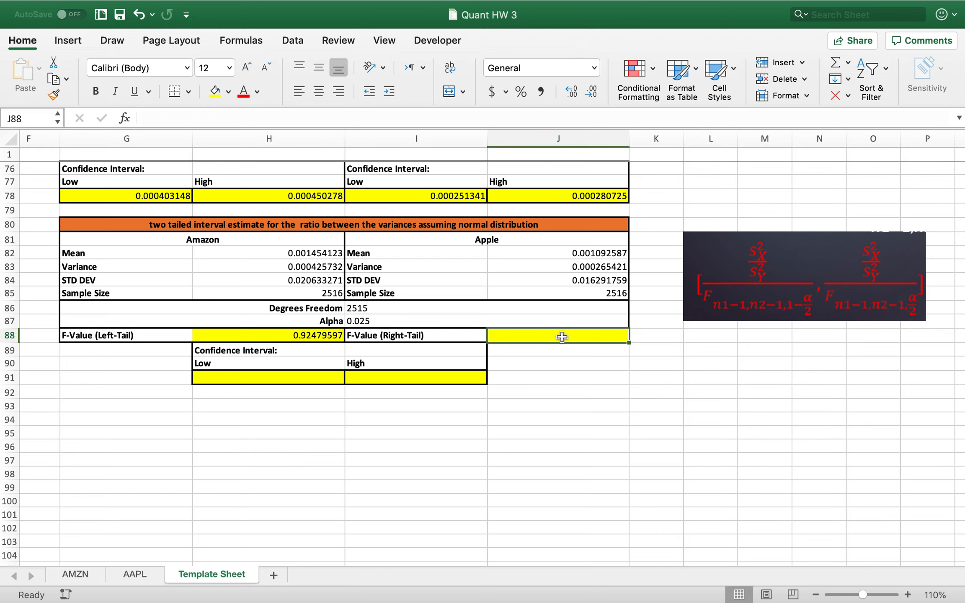
{"action": "double_click", "coordinate": [562, 337]}
{"action": "type", "text": "="}
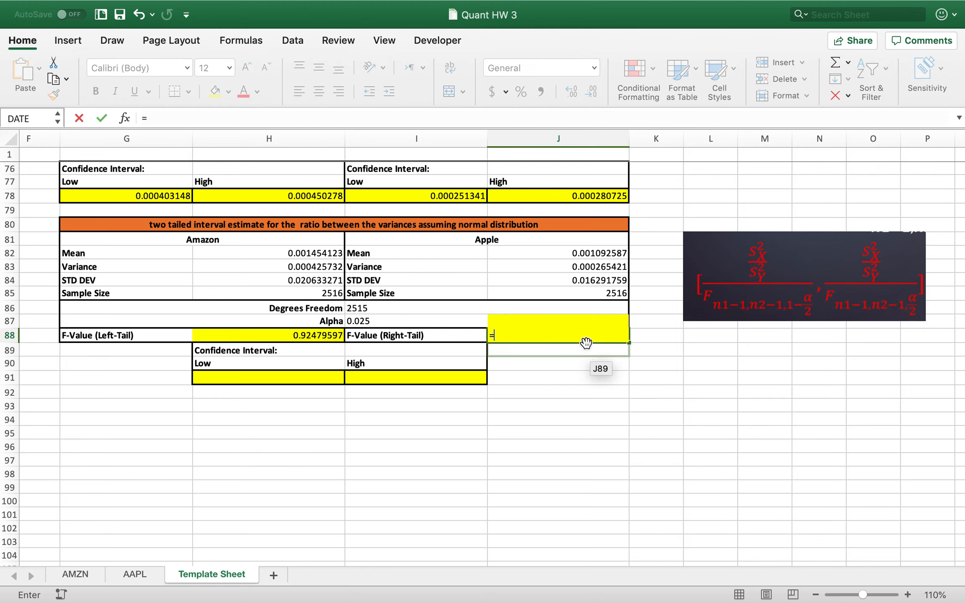
{"action": "type", "text": "f."}
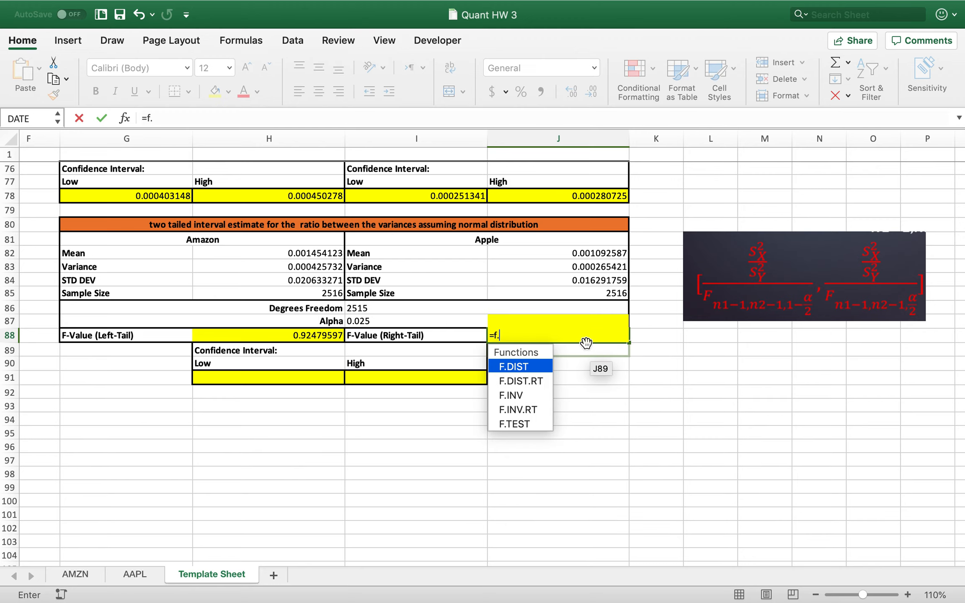
{"action": "double_click", "coordinate": [536, 396]}
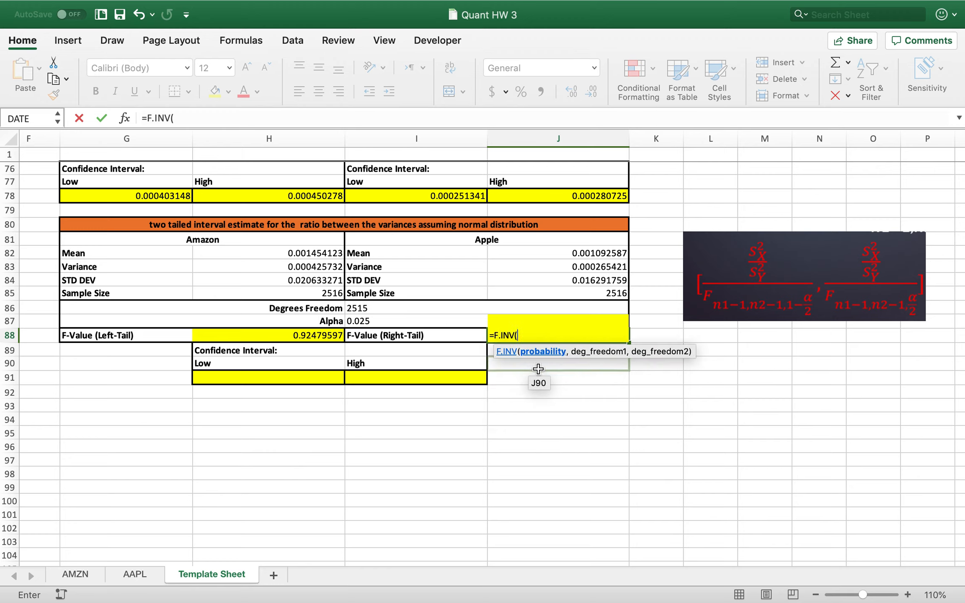
{"action": "type", "text": "1-"}
{"action": "left_click", "coordinate": [384, 320]}
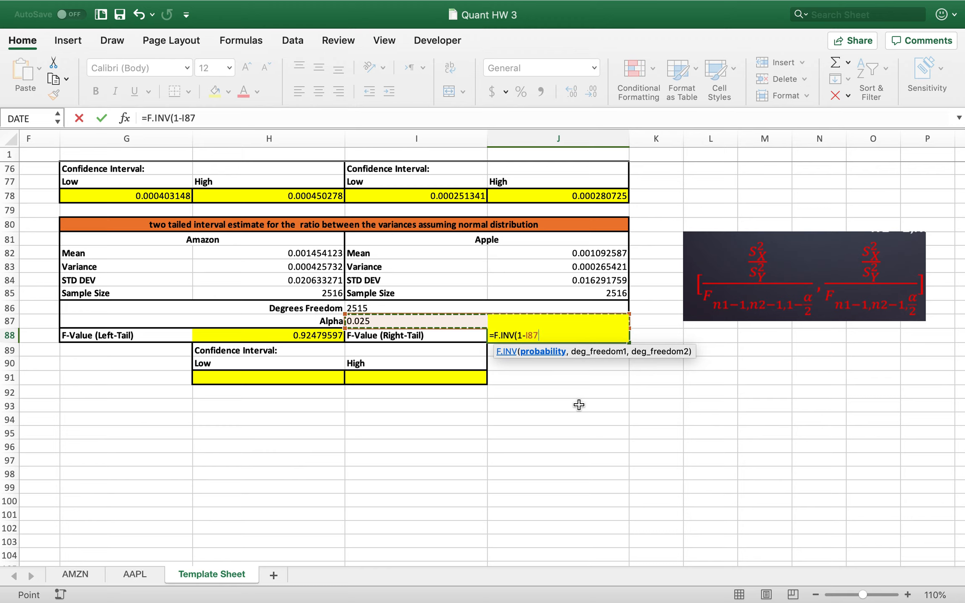
{"action": "type", "text": ","}
{"action": "left_click", "coordinate": [397, 308]}
{"action": "type", "text": ","}
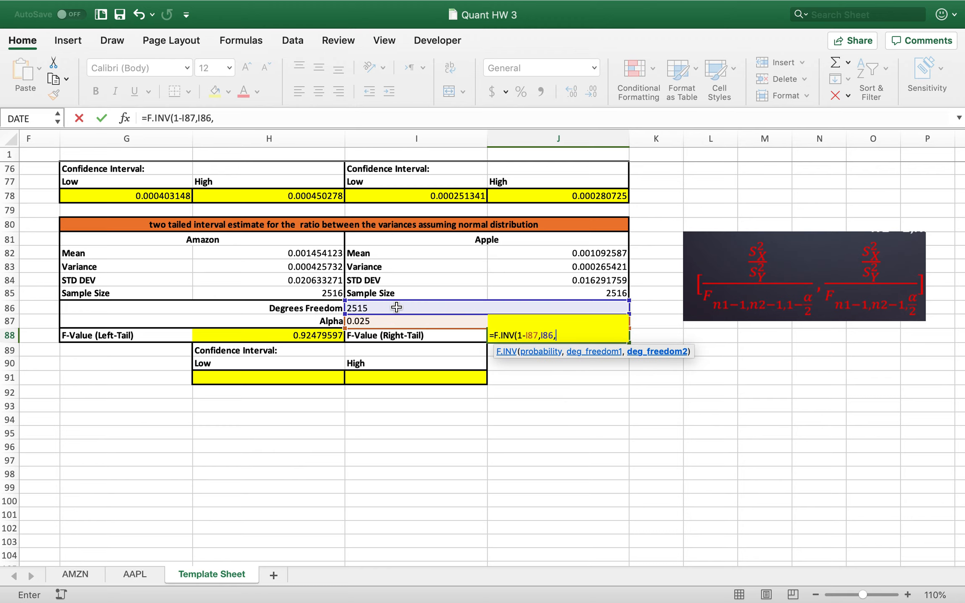
{"action": "left_click", "coordinate": [396, 308]}
{"action": "key", "text": "Return"}
Cross-check the right-tail F-value in J89 using F.INV.RT with the alpha in I87 and the degrees of freedom in I86.
{"action": "type", "text": "=f.in"}
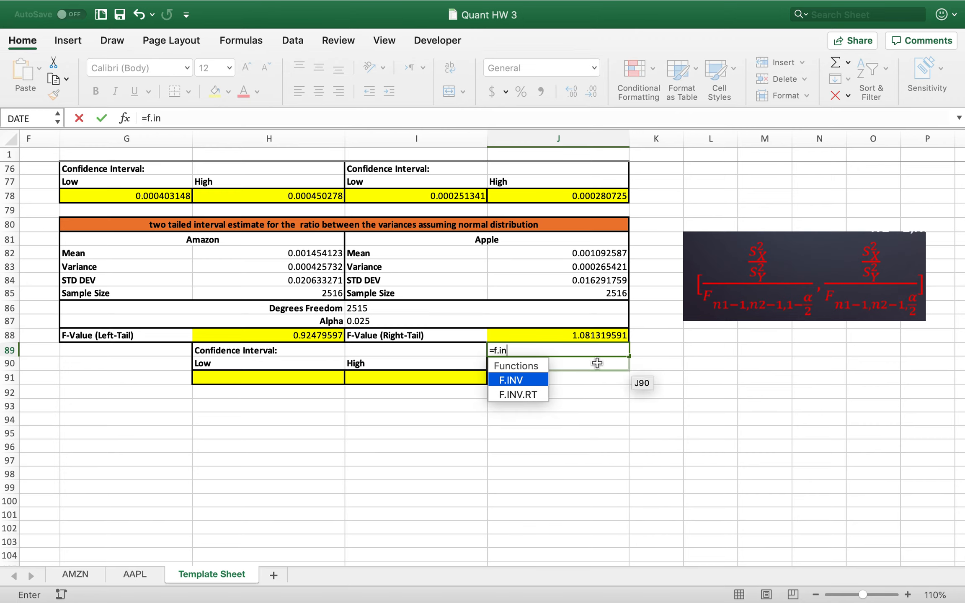
{"action": "double_click", "coordinate": [535, 395]}
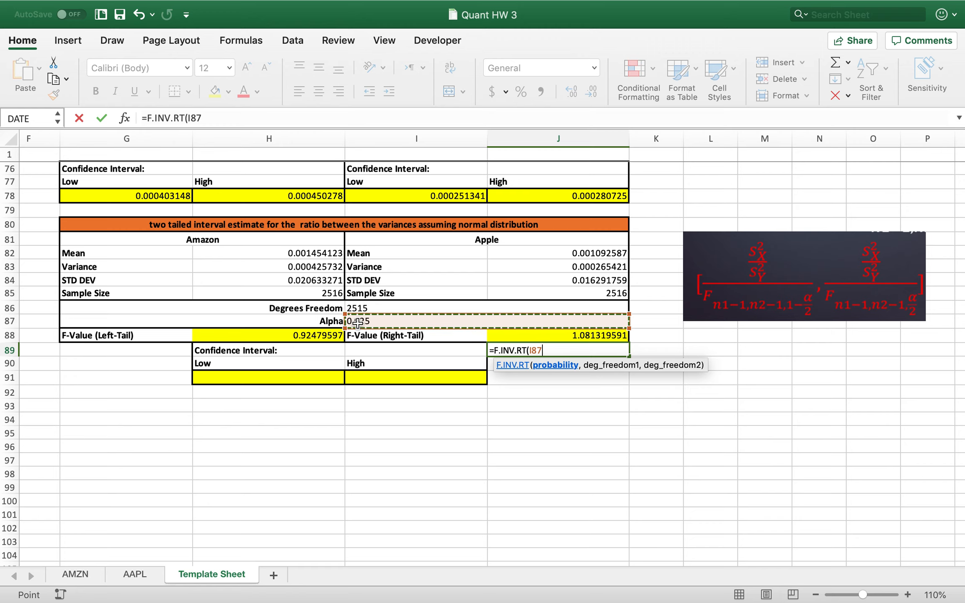
{"action": "type", "text": ","}
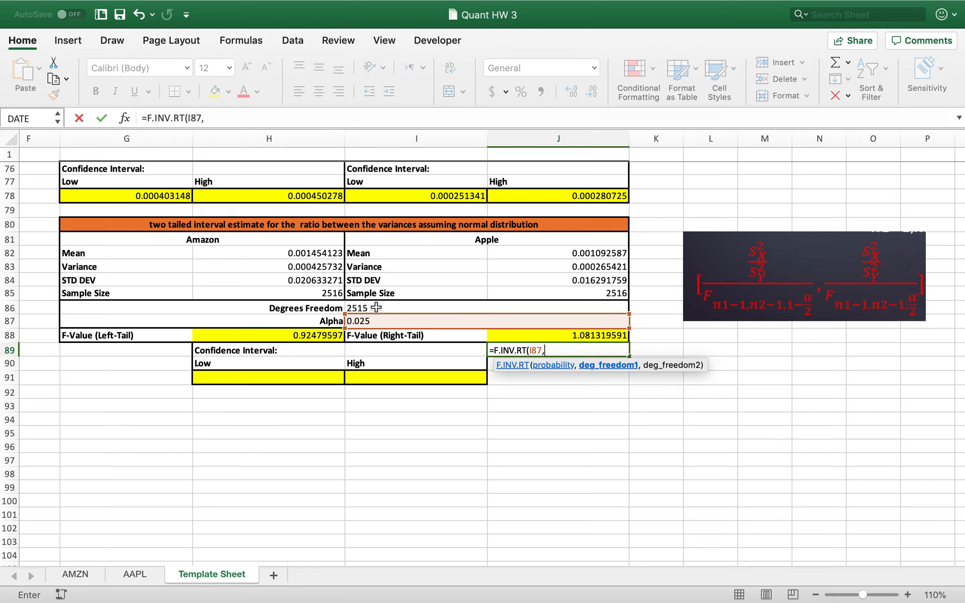
{"action": "type", "text": "I86,"}
{"action": "key", "text": "Return"}
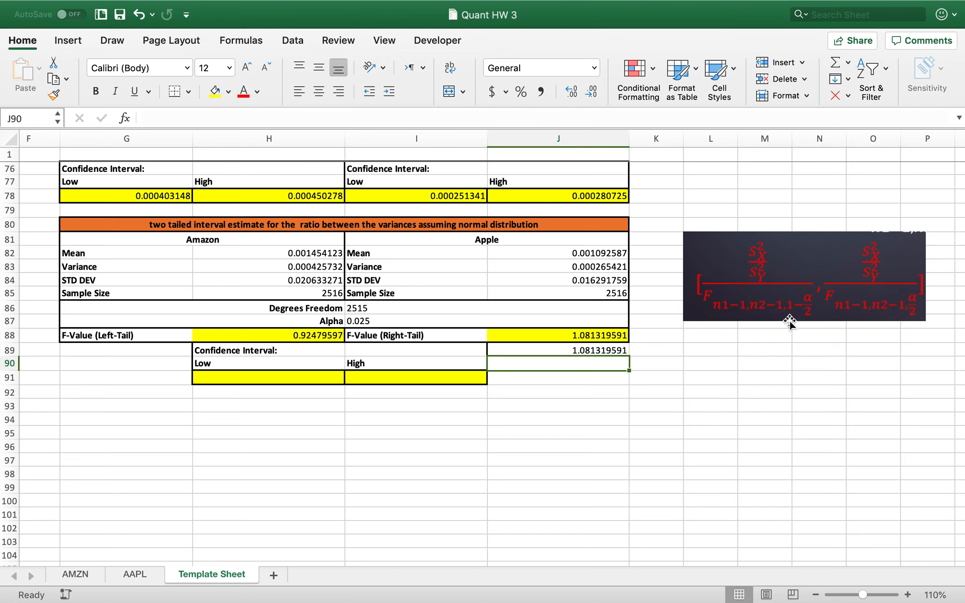
Compare the F-values with the reference formula, and delete the check value from J89.
{"action": "left_click_drag", "start_coordinate": [591, 340], "coordinate": [590, 354]}
{"action": "left_click", "coordinate": [885, 309]}
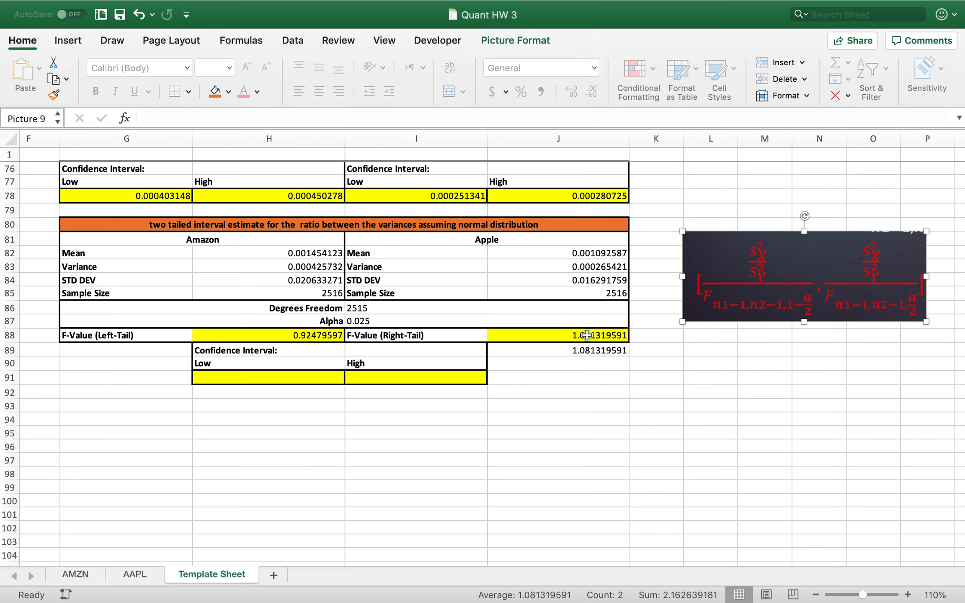
{"action": "left_click", "coordinate": [291, 335]}
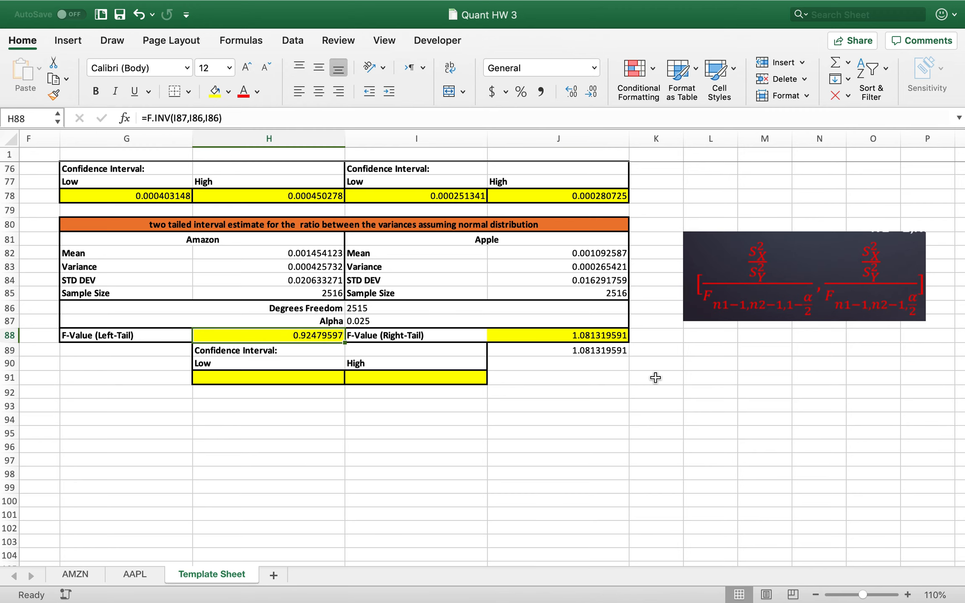
{"action": "left_click", "coordinate": [592, 351]}
{"action": "key", "text": "Delete"}
Calculate the lower confidence limit of the variance ratio in H91 with =(H83/J83)/J88.
{"action": "left_click", "coordinate": [270, 377]}
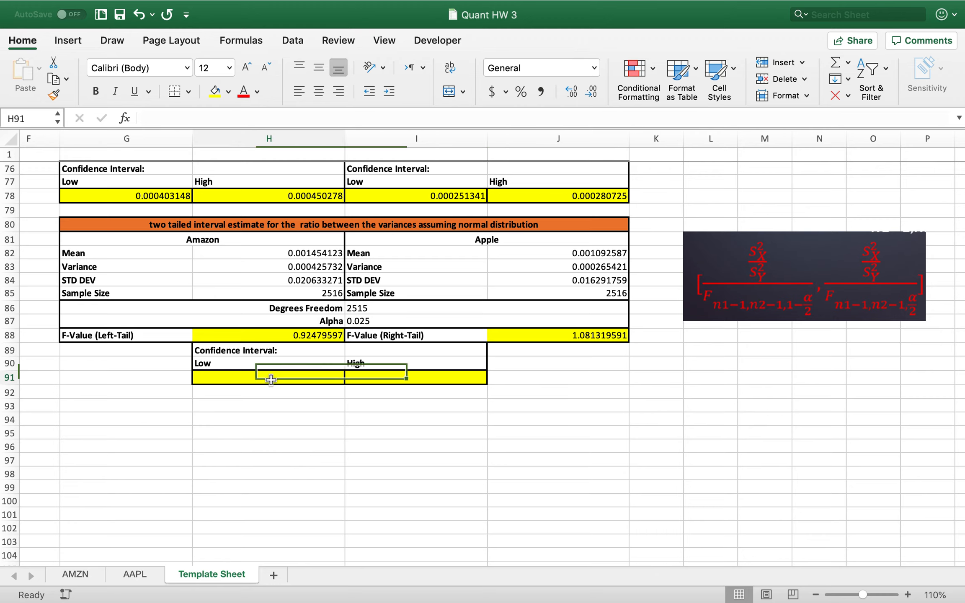
{"action": "type", "text": "="}
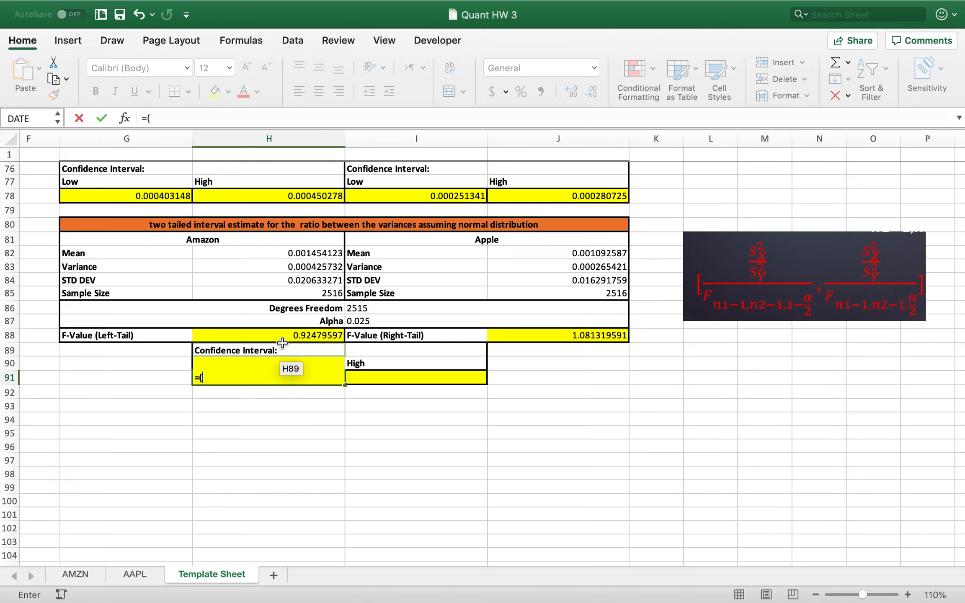
{"action": "type", "text": "("}
{"action": "left_click", "coordinate": [309, 267]}
{"action": "type", "text": "/"}
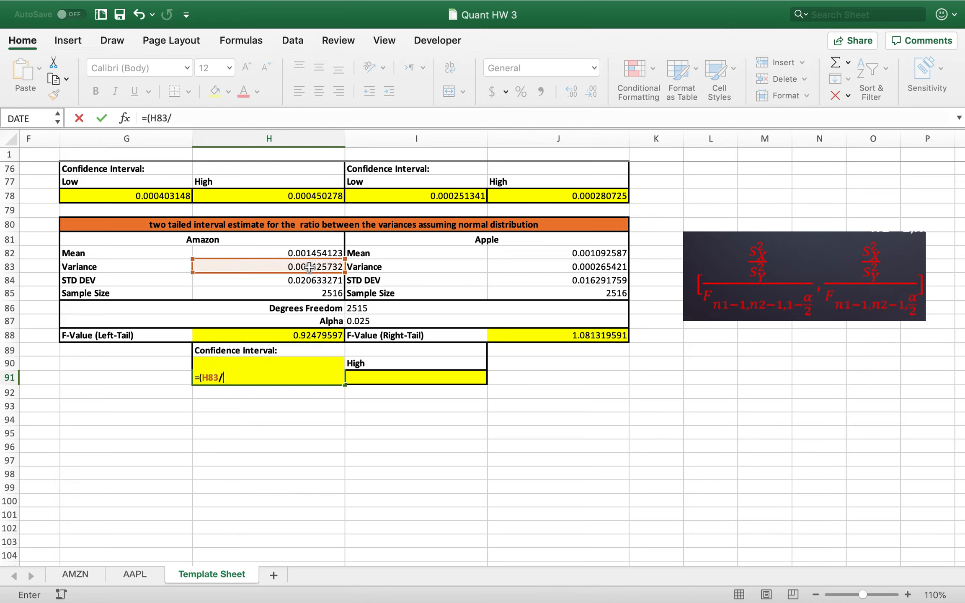
{"action": "left_click", "coordinate": [596, 268]}
{"action": "type", "text": ")/"}
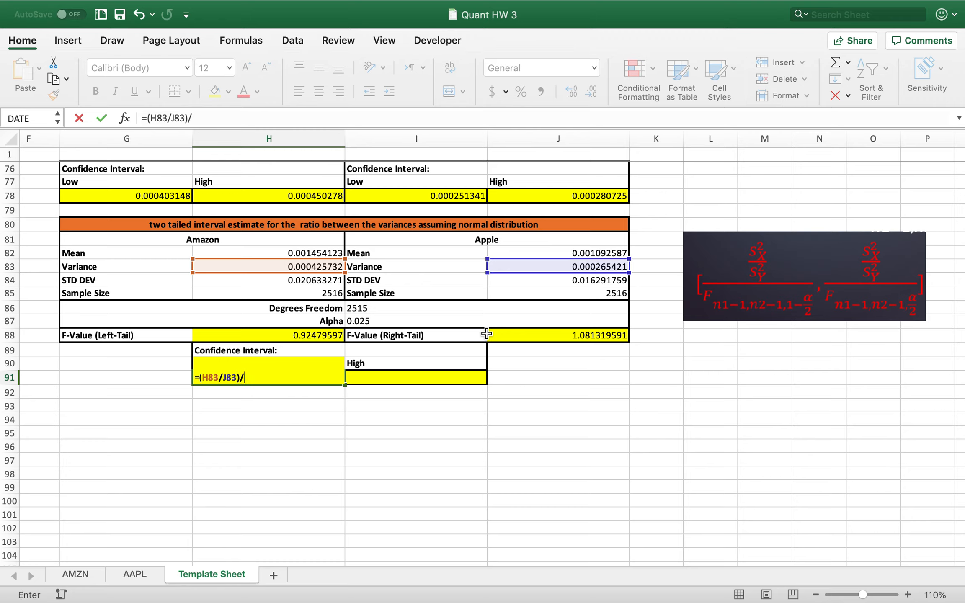
{"action": "left_click", "coordinate": [538, 337]}
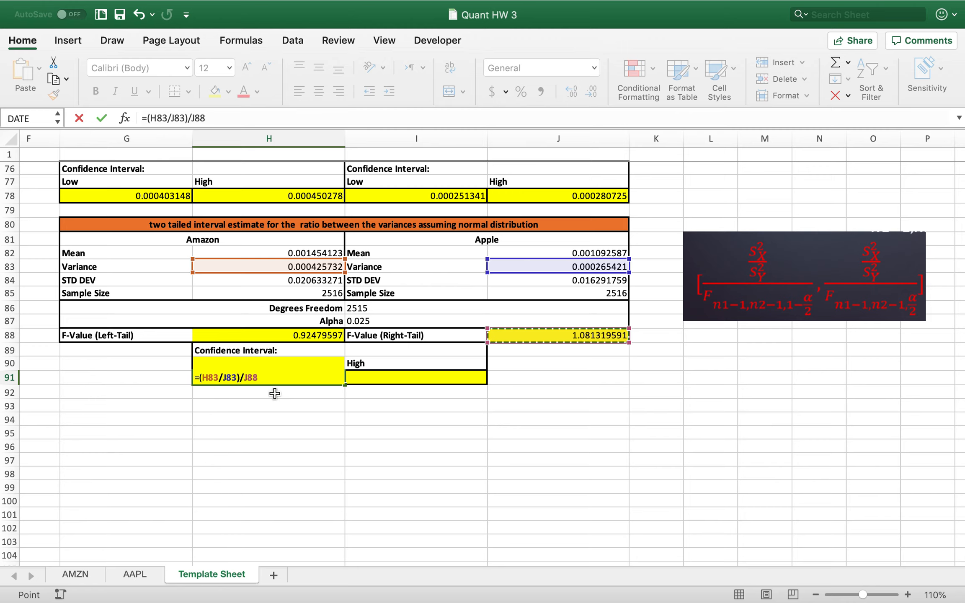
{"action": "key", "text": "Return"}
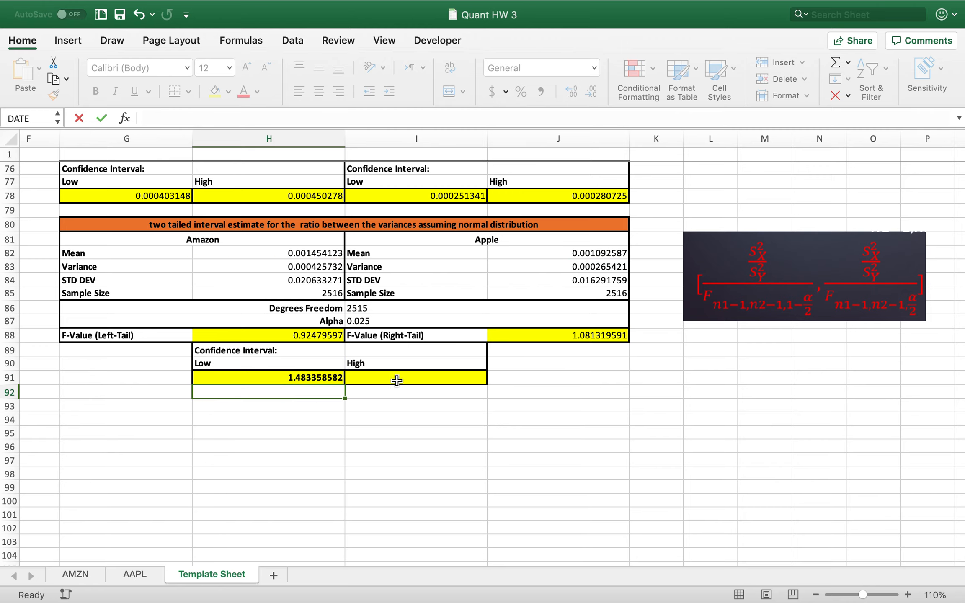
Calculate the upper confidence limit of the variance ratio in I91 with =(H83/J83)/H88.
{"action": "left_click", "coordinate": [400, 376]}
{"action": "type", "text": "="}
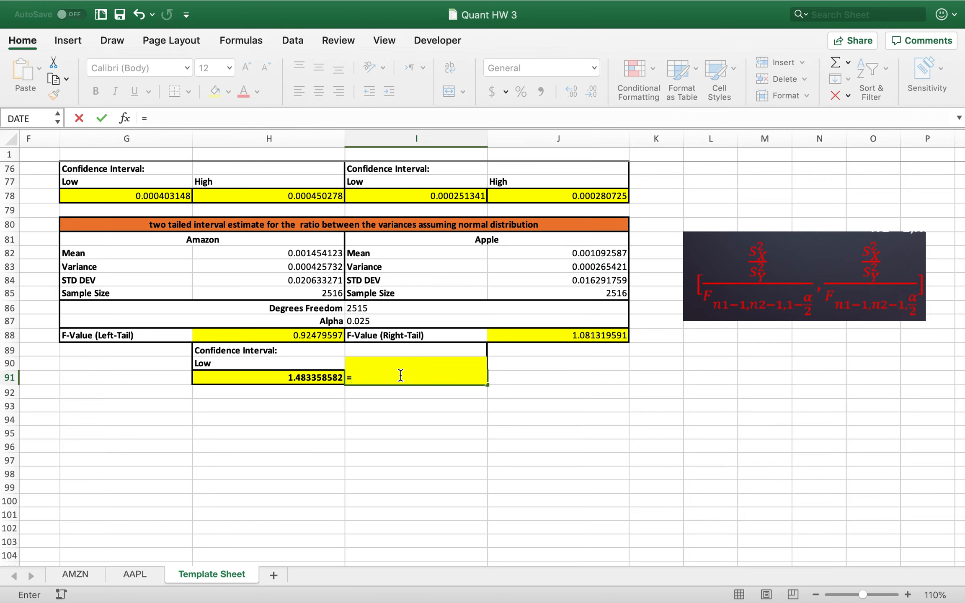
{"action": "type", "text": "("}
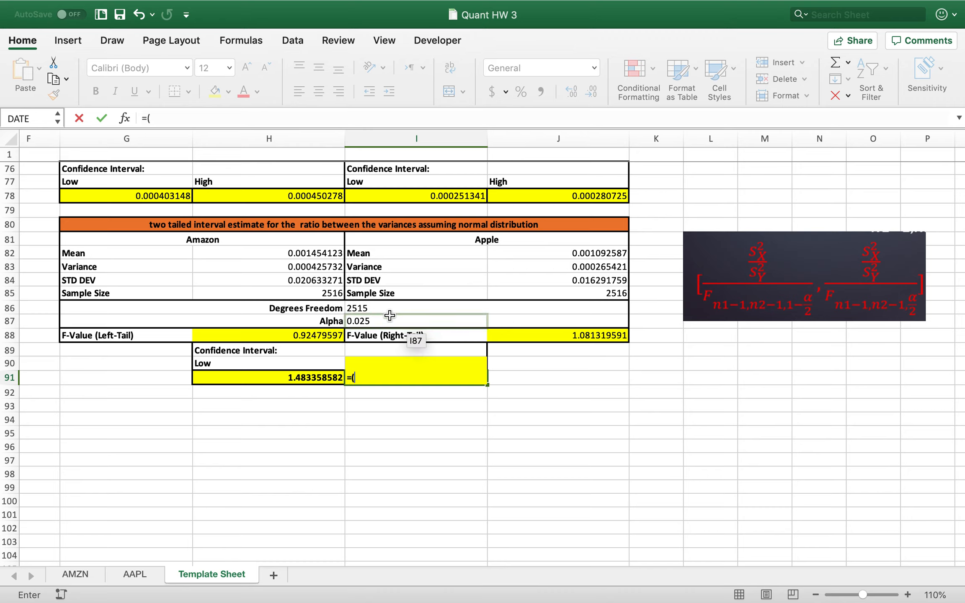
{"action": "left_click", "coordinate": [309, 265]}
{"action": "type", "text": "/"}
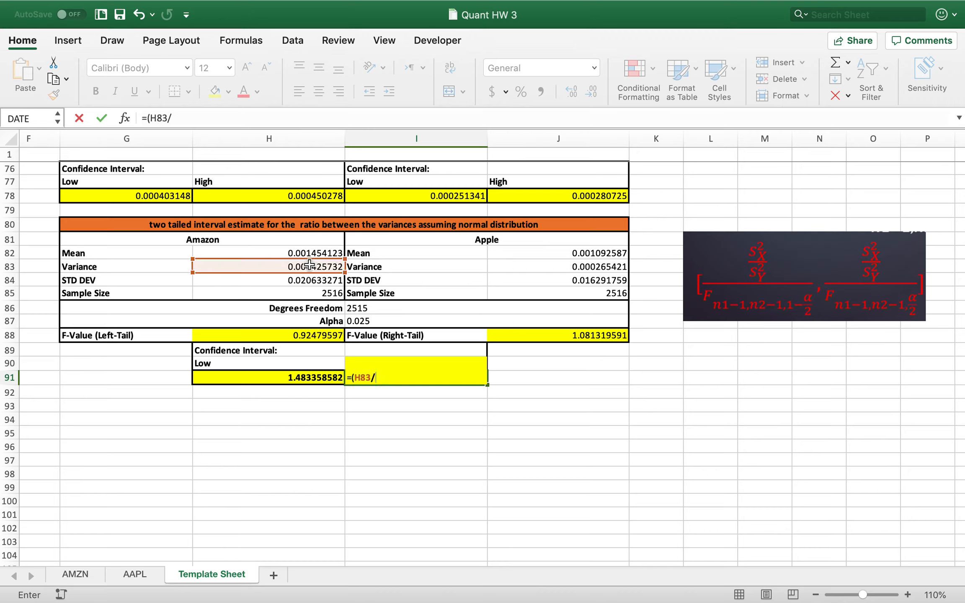
{"action": "left_click", "coordinate": [554, 268]}
{"action": "type", "text": ")/"}
{"action": "left_click", "coordinate": [299, 335]}
{"action": "key", "text": "Return"}
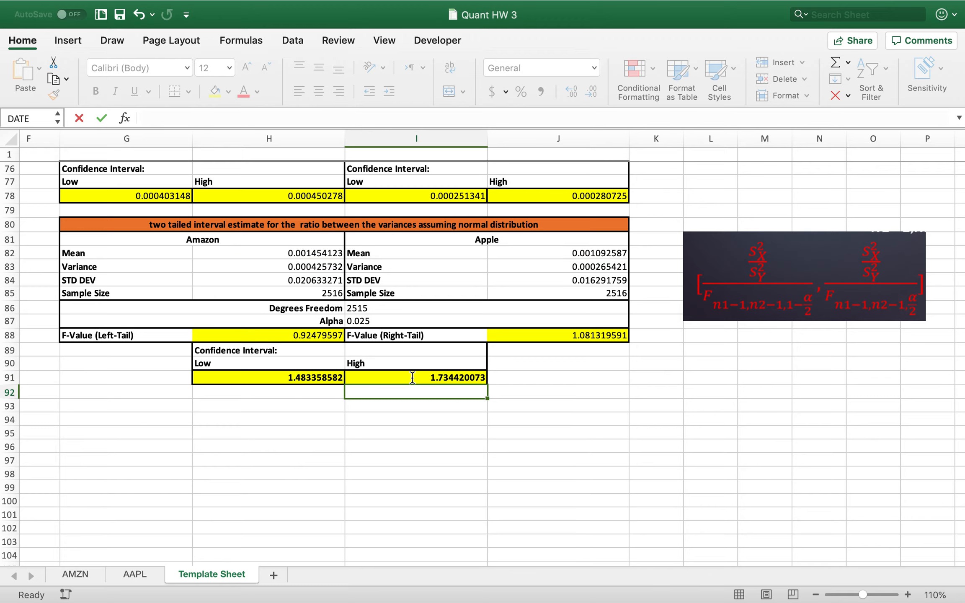
Review the formulas behind the lower ratio limit in H91 and the right-tail F-value in J88.
{"action": "left_click", "coordinate": [516, 379]}
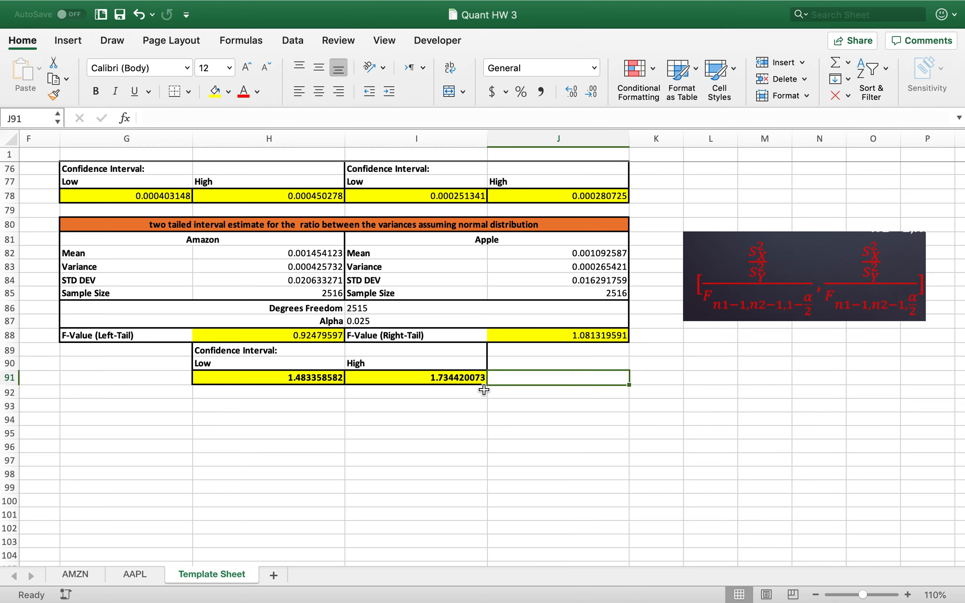
{"action": "scroll", "coordinate": [483, 390], "scroll_direction": "up", "scroll_amount": 1}
{"action": "scroll", "coordinate": [454, 383], "scroll_direction": "down", "scroll_amount": 3}
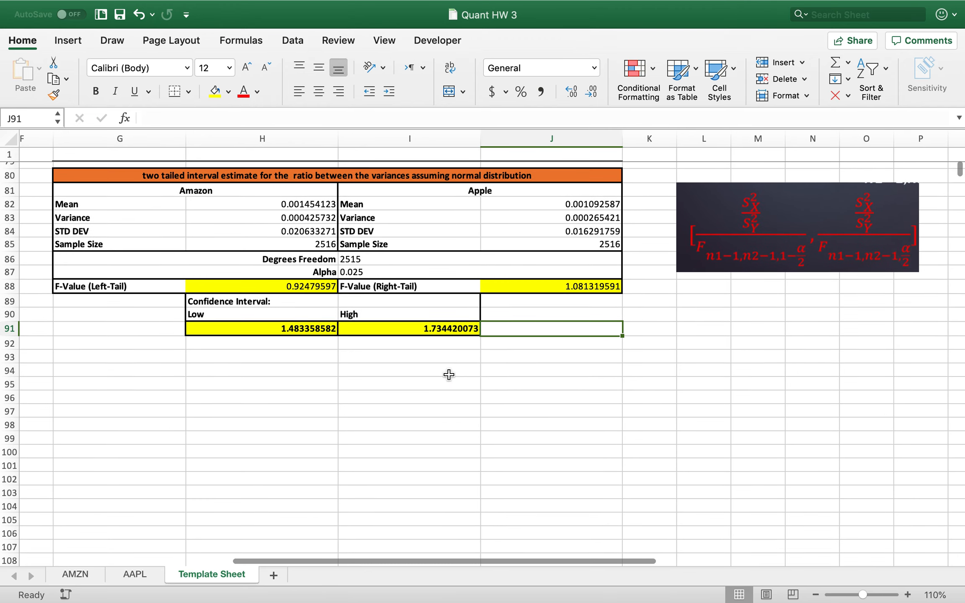
{"action": "scroll", "coordinate": [448, 375], "scroll_direction": "up", "scroll_amount": 1}
{"action": "double_click", "coordinate": [292, 325]}
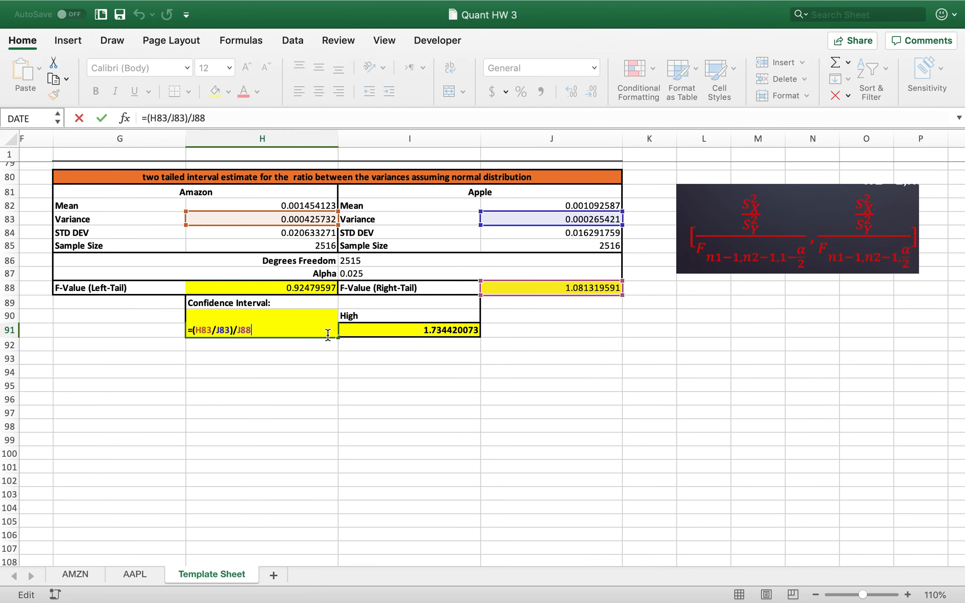
{"action": "double_click", "coordinate": [599, 303]}
{"action": "key", "text": "Escape"}
{"action": "double_click", "coordinate": [592, 290]}
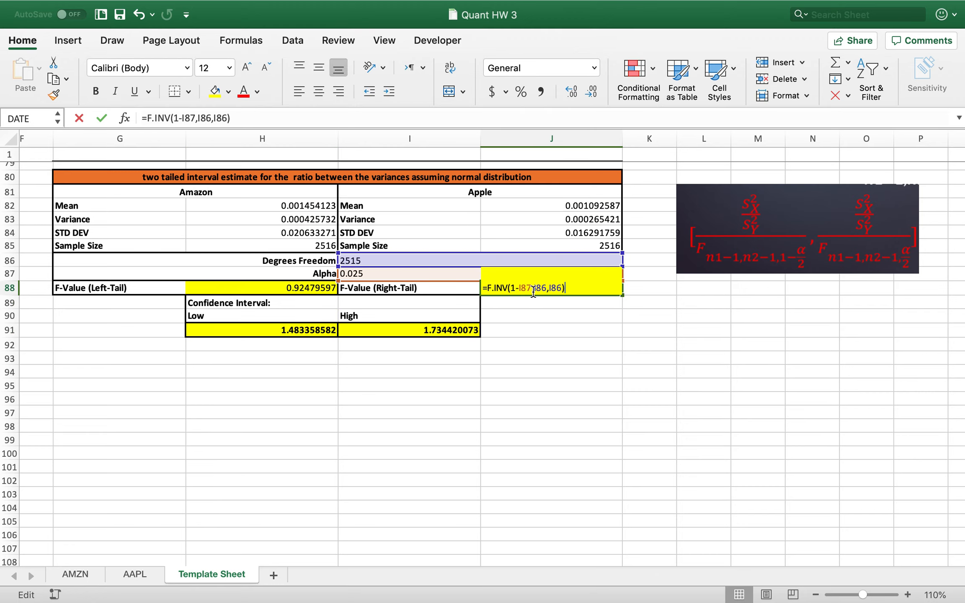
{"action": "key", "text": "Return"}
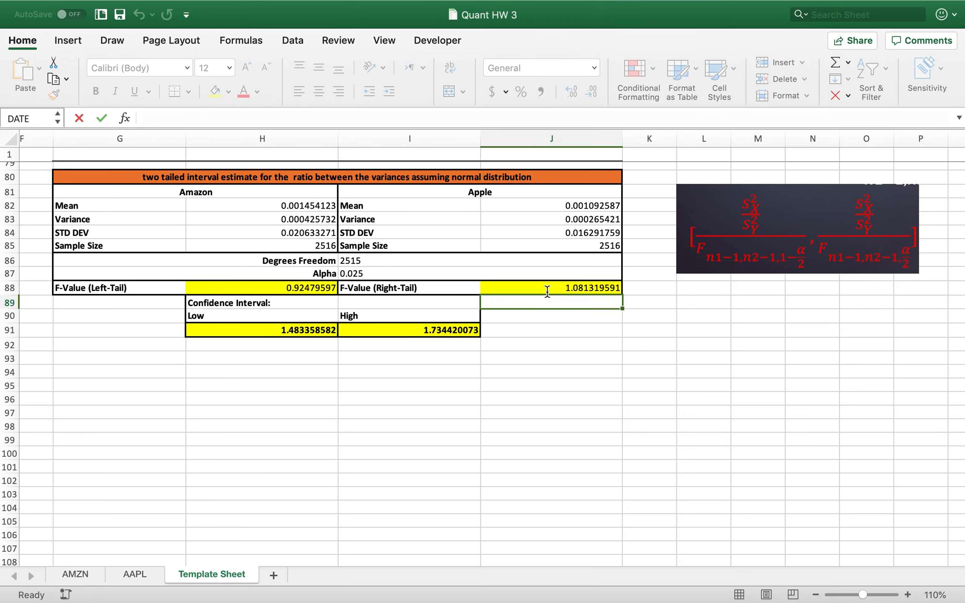
{"action": "scroll", "coordinate": [521, 275], "scroll_direction": "up", "scroll_amount": 1}
{"action": "scroll", "coordinate": [521, 275], "scroll_direction": "down", "scroll_amount": 1}
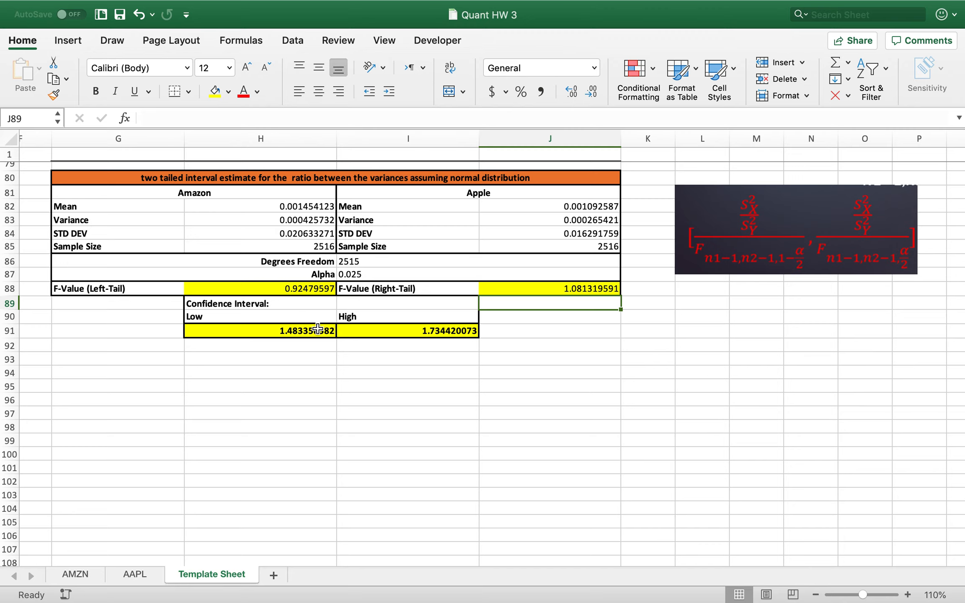
Below the ratio interval, enter the test ratio 1.5 in H92 and the answer NO in I92.
{"action": "left_click", "coordinate": [317, 347]}
{"action": "type", "text": "1.5"}
{"action": "key", "text": "Return"}
{"action": "left_click", "coordinate": [401, 346]}
{"action": "type", "text": "NO"}
{"action": "key", "text": "Return"}
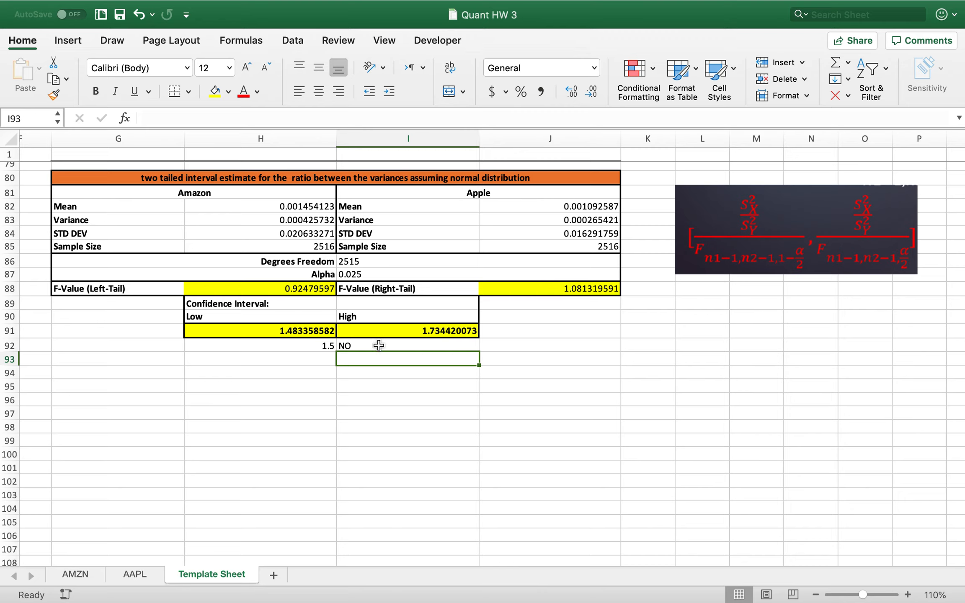
Enter the test ratio 1 in H93 and the answer YES in I93.
{"action": "left_click", "coordinate": [289, 361]}
{"action": "type", "text": "1"}
{"action": "key", "text": "Return"}
{"action": "left_click", "coordinate": [396, 360]}
{"action": "type", "text": "YES"}
{"action": "key", "text": "Return"}
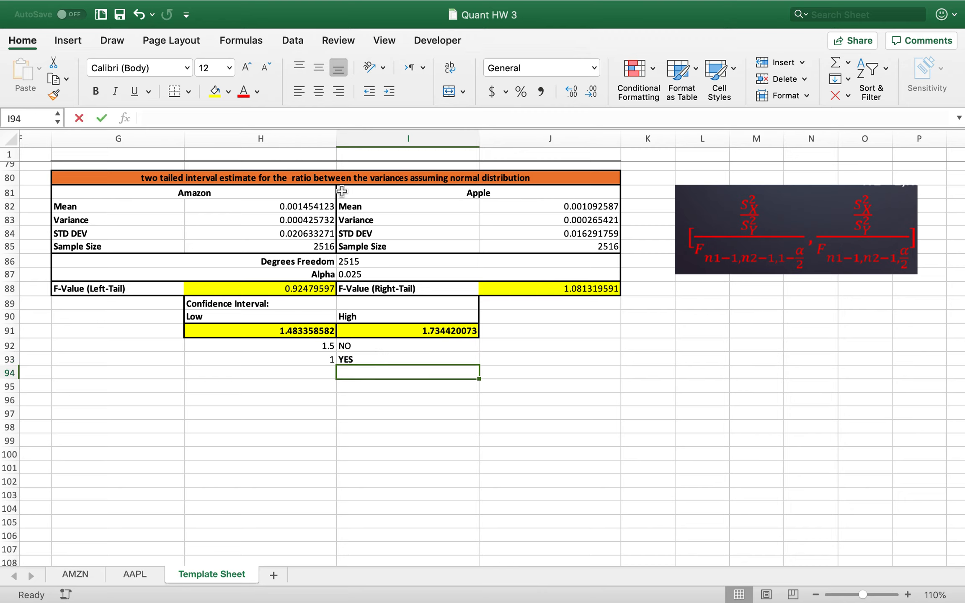